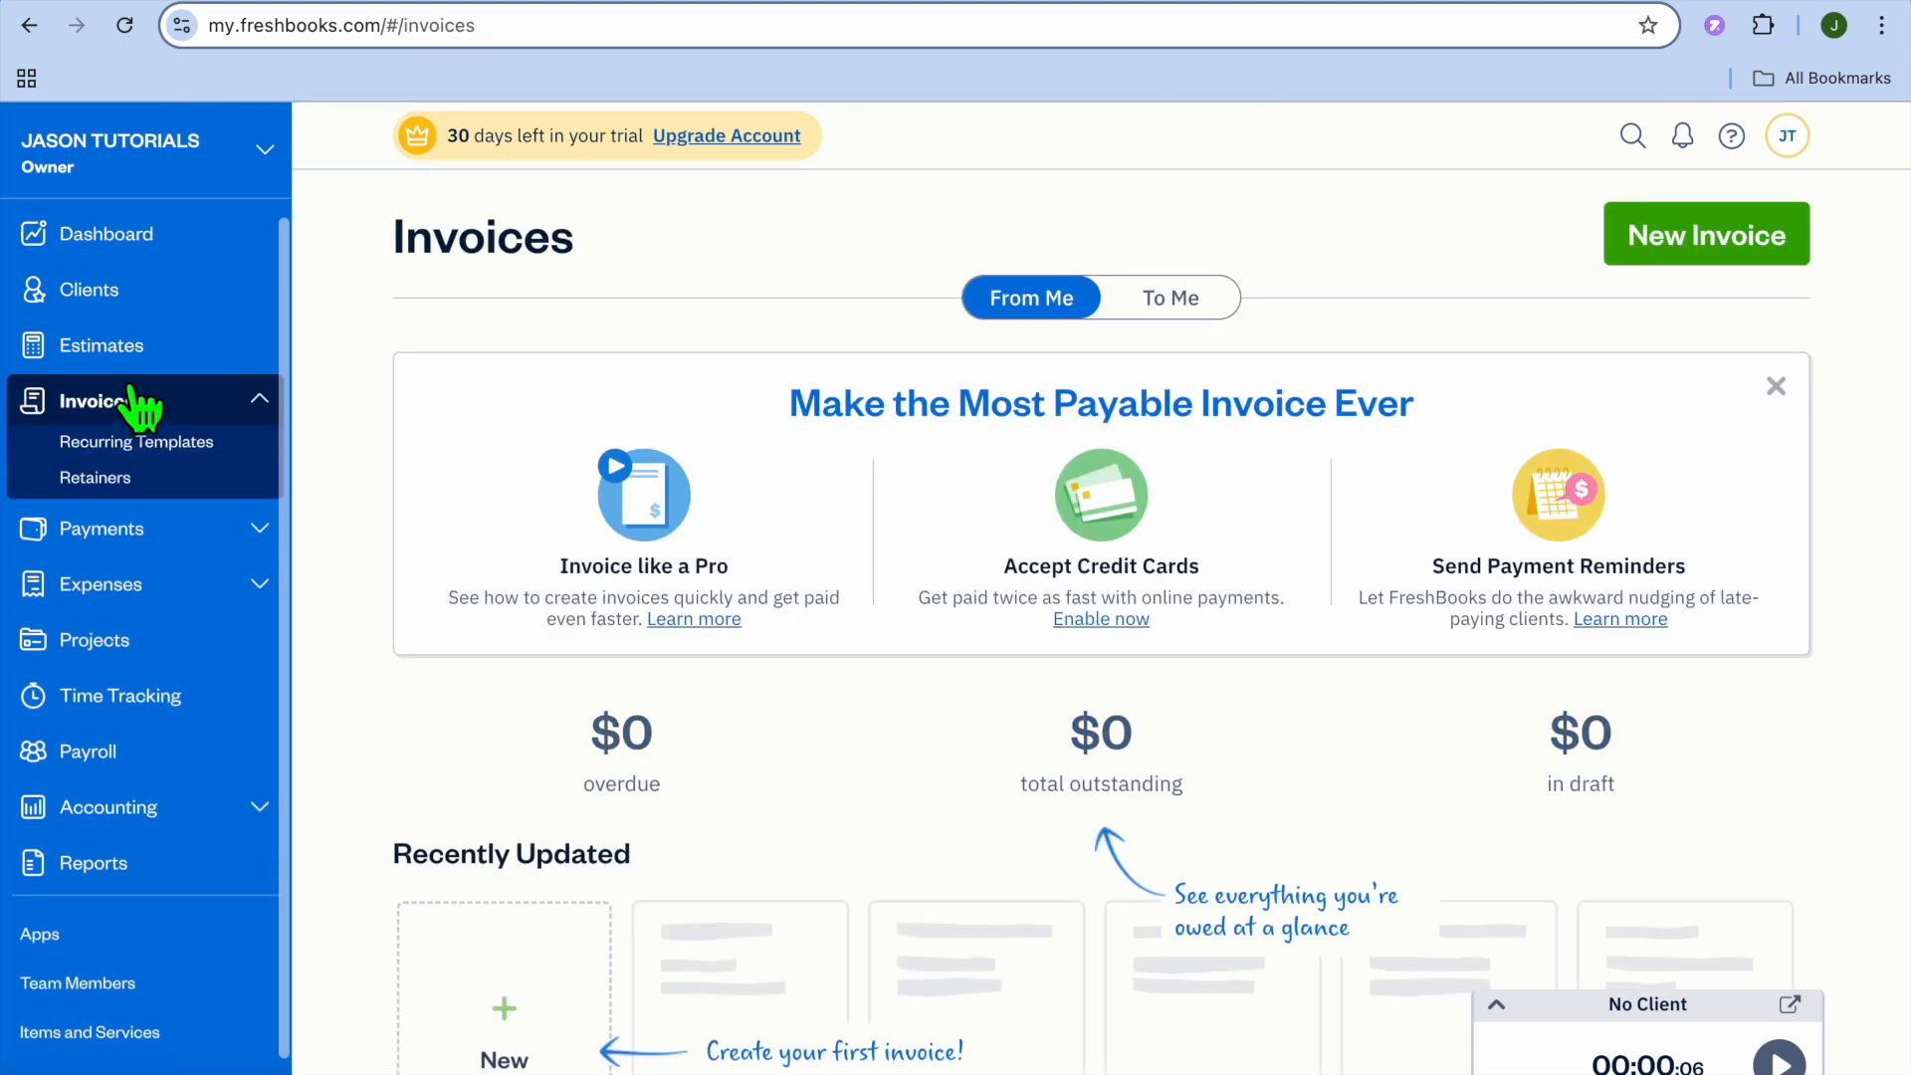
- Start a new invoice from the Invoices page
scroll(704, 661, "down", 3)
scroll(697, 652, "up", 2)
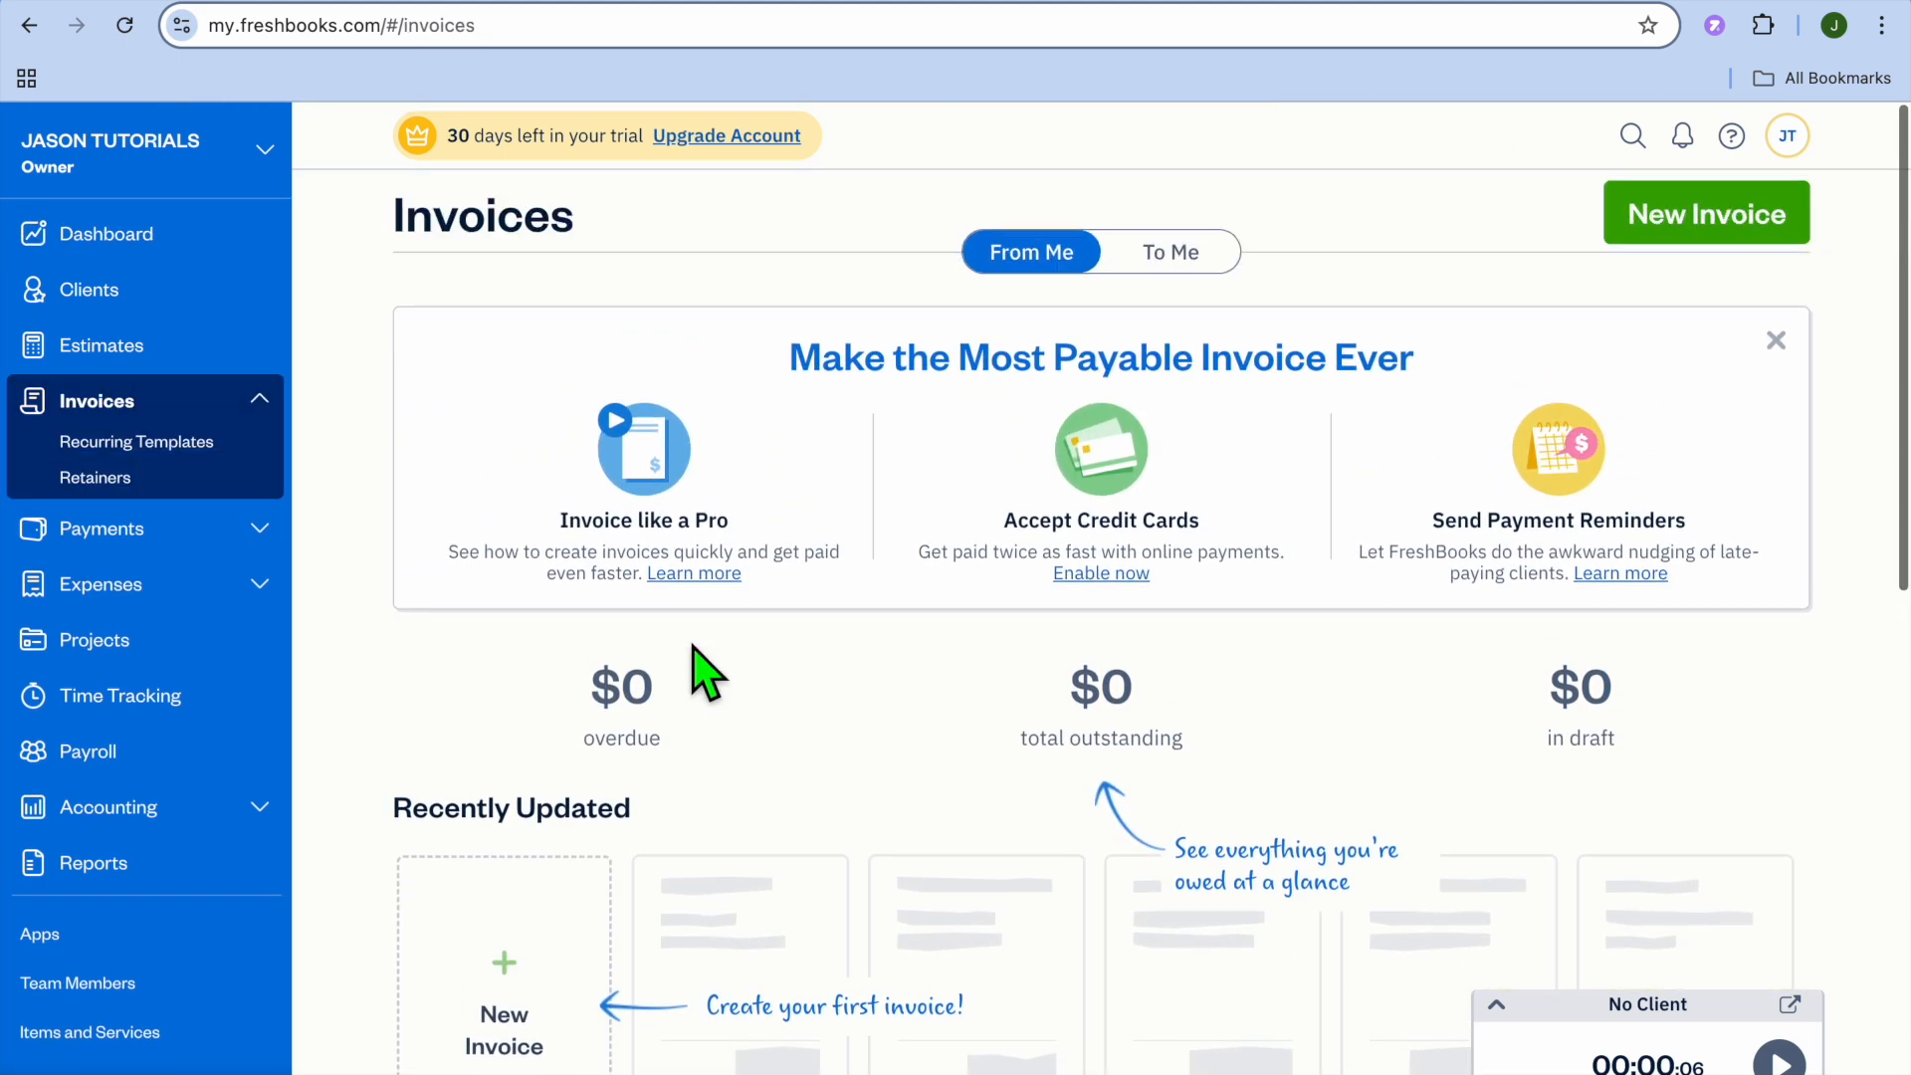
scroll(909, 717, "down", 2)
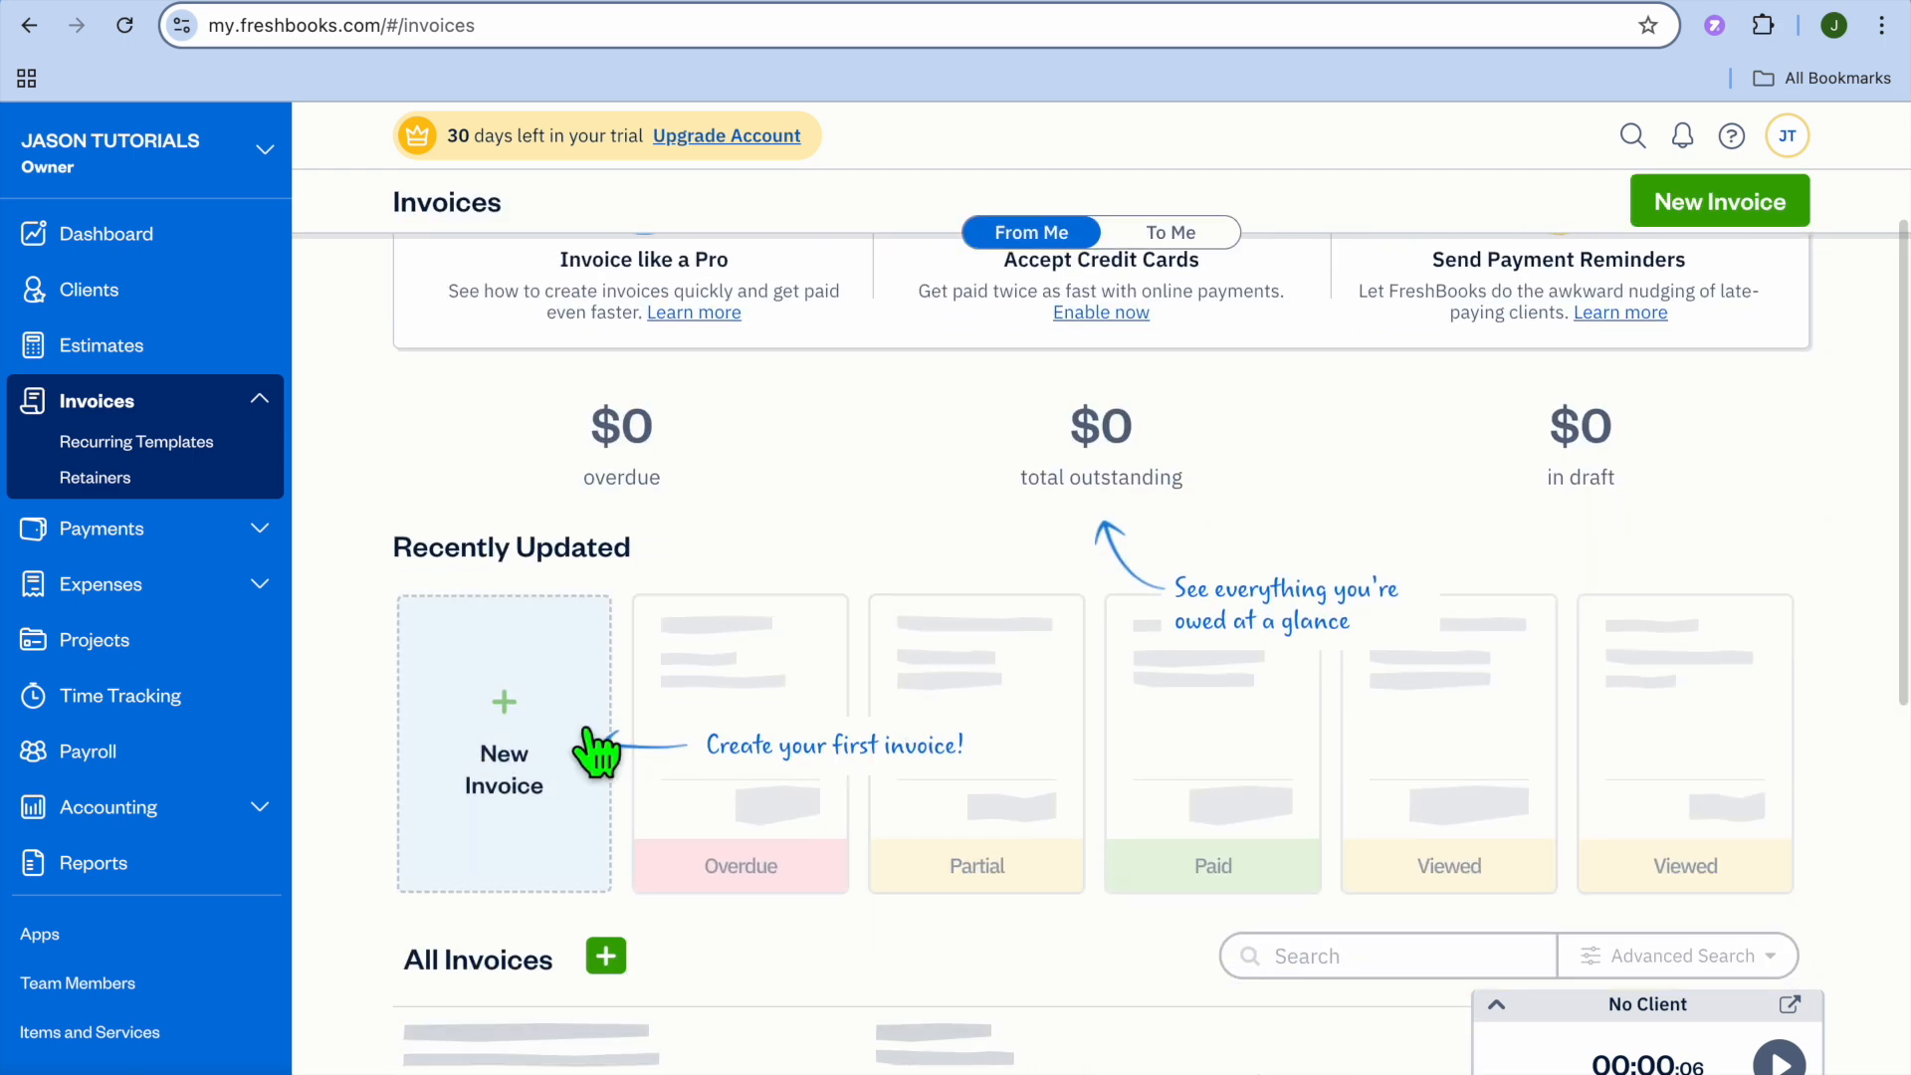
left_click(544, 756)
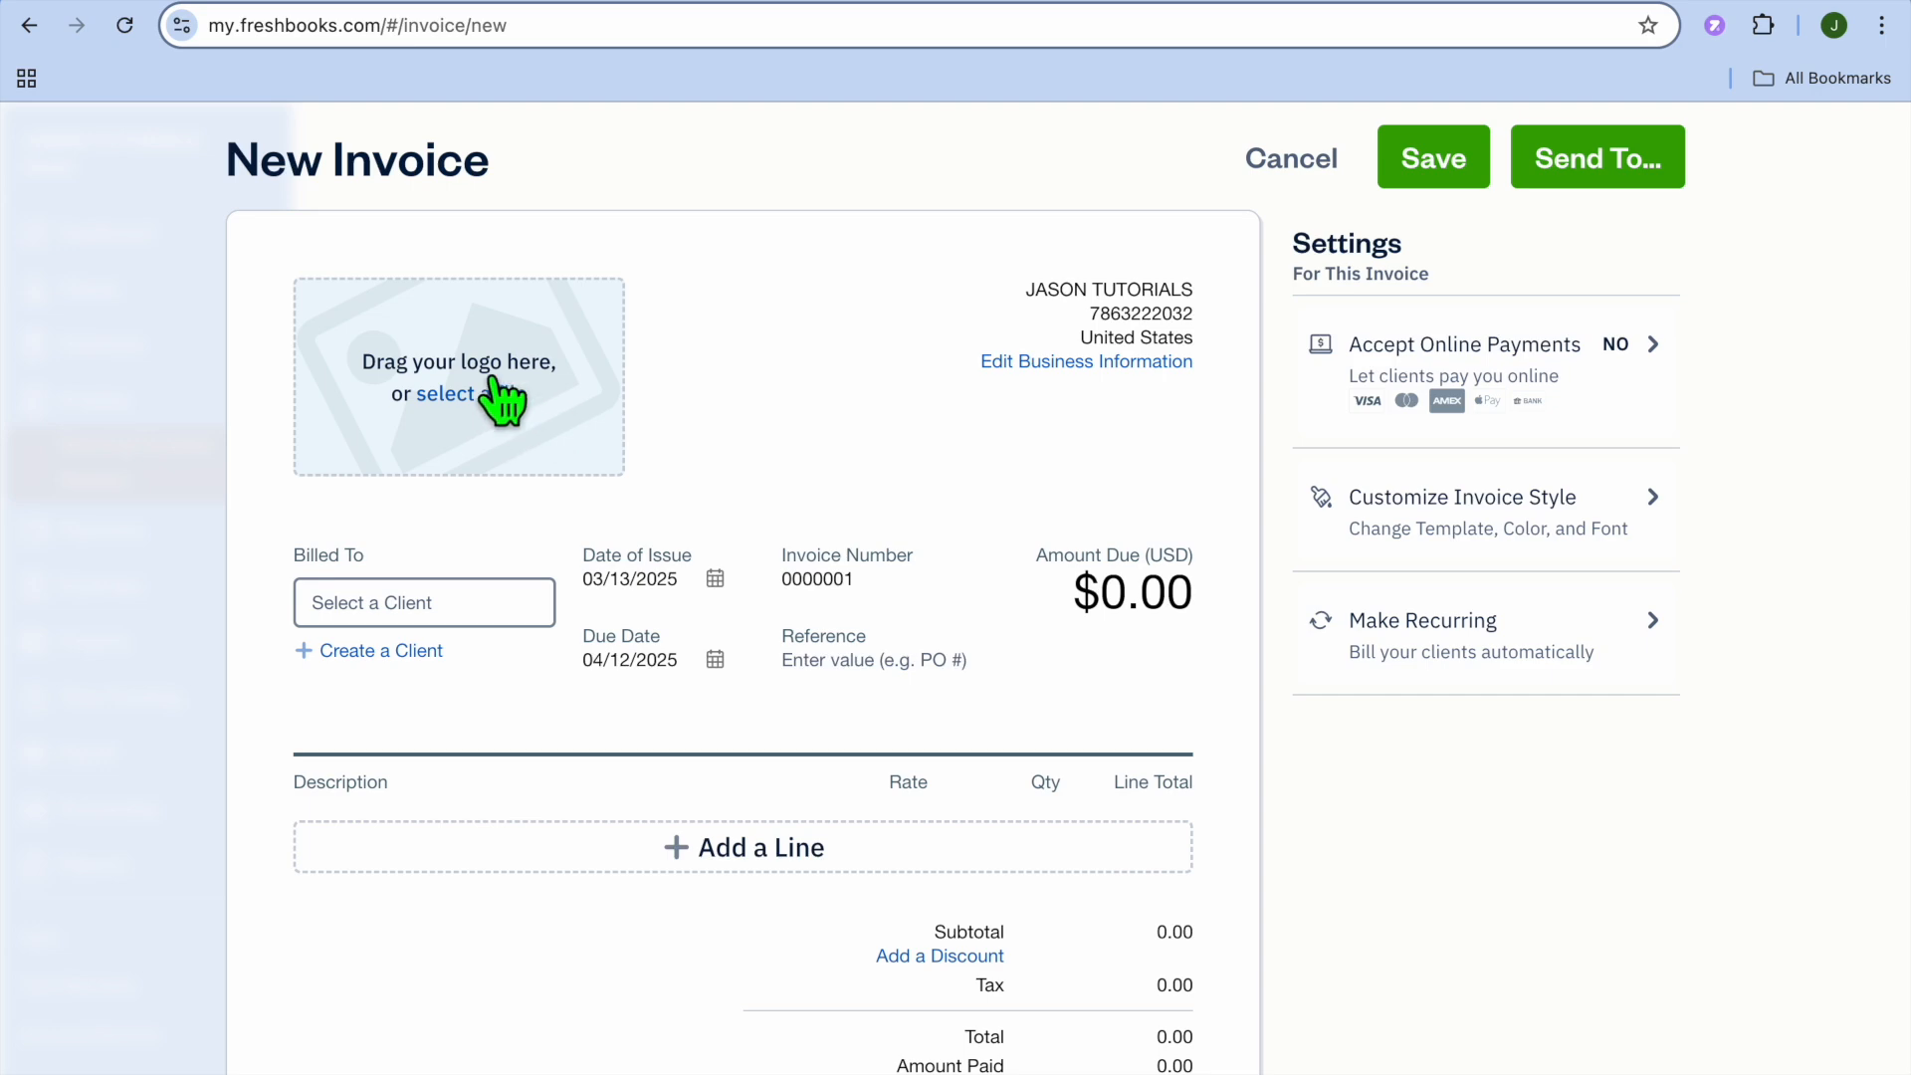
- Upload the Salesmate thumbnail PNG from Downloads as the invoice logo
left_click(496, 391)
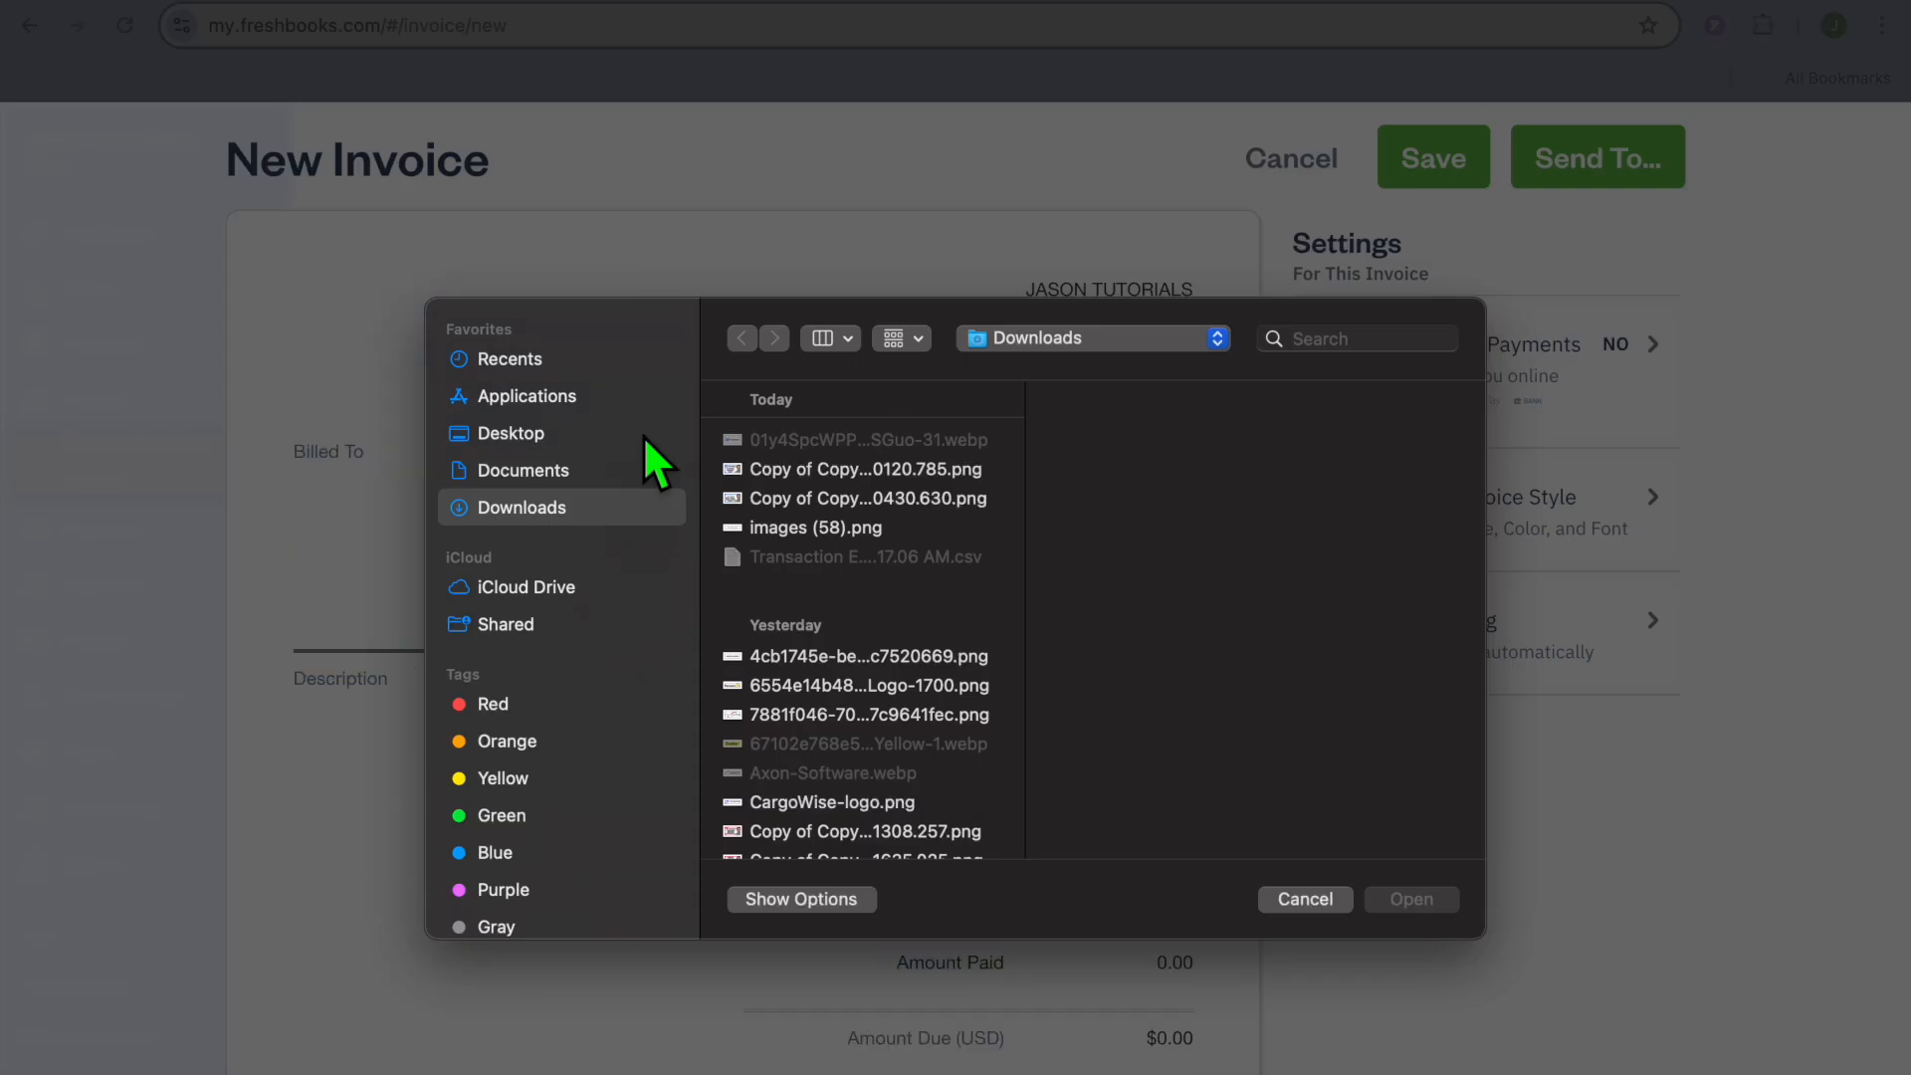
scroll(643, 458, "down", 1)
left_click(834, 499)
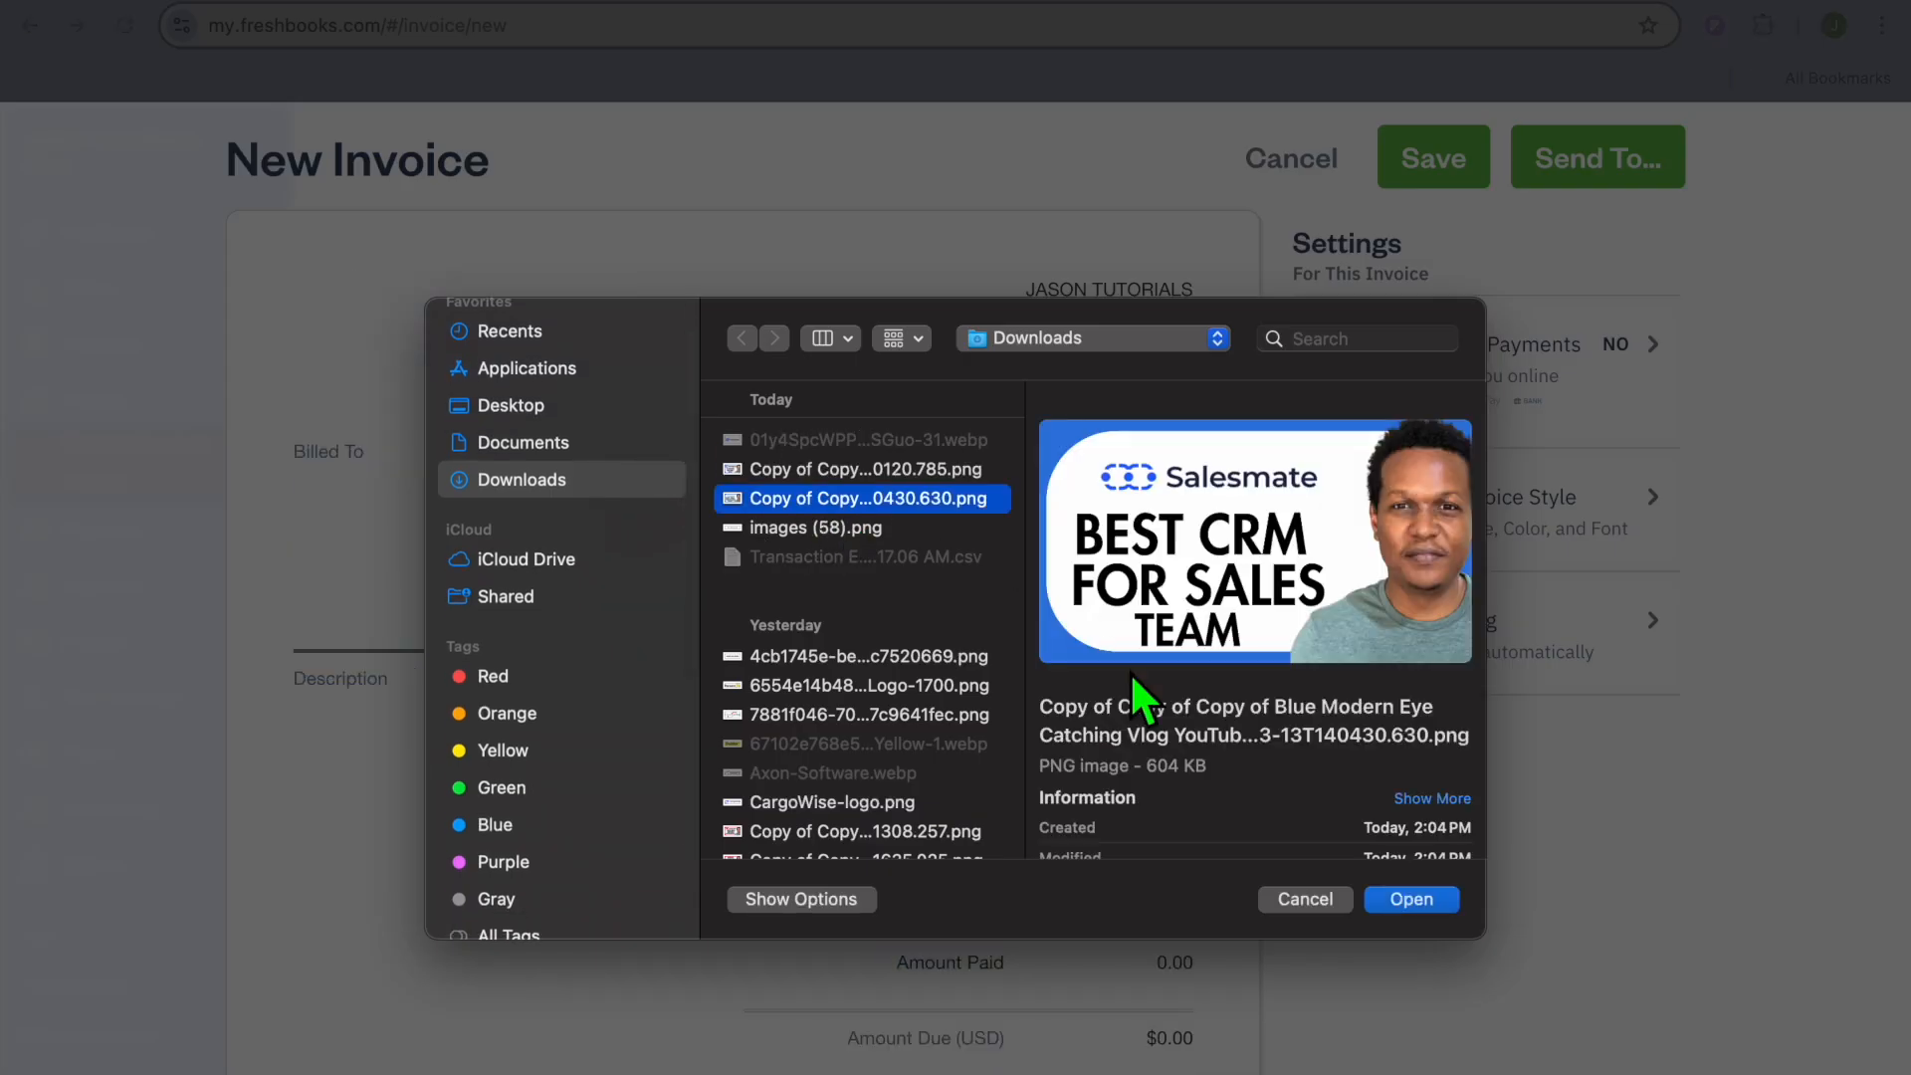
left_click(1414, 899)
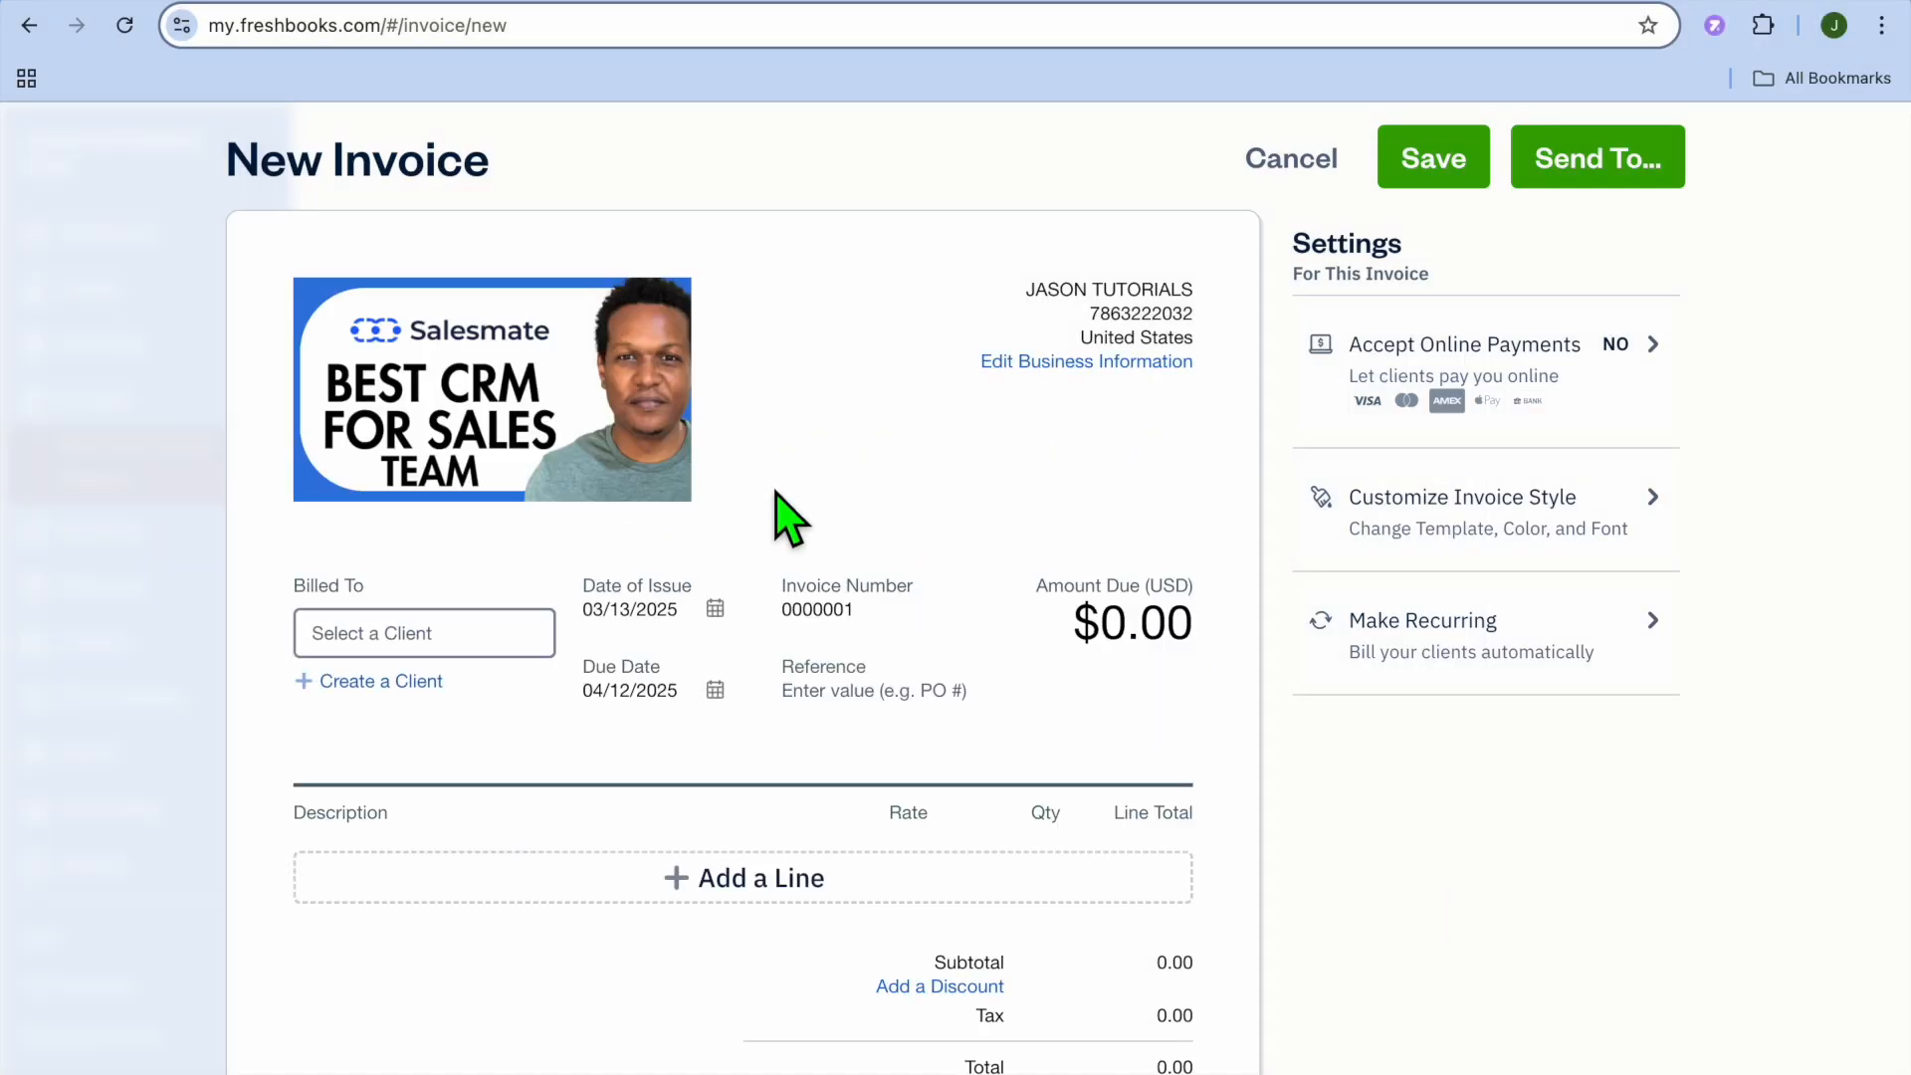
- Bill the invoice to the JASON TUTORIALS client
scroll(787, 513, "down", 1)
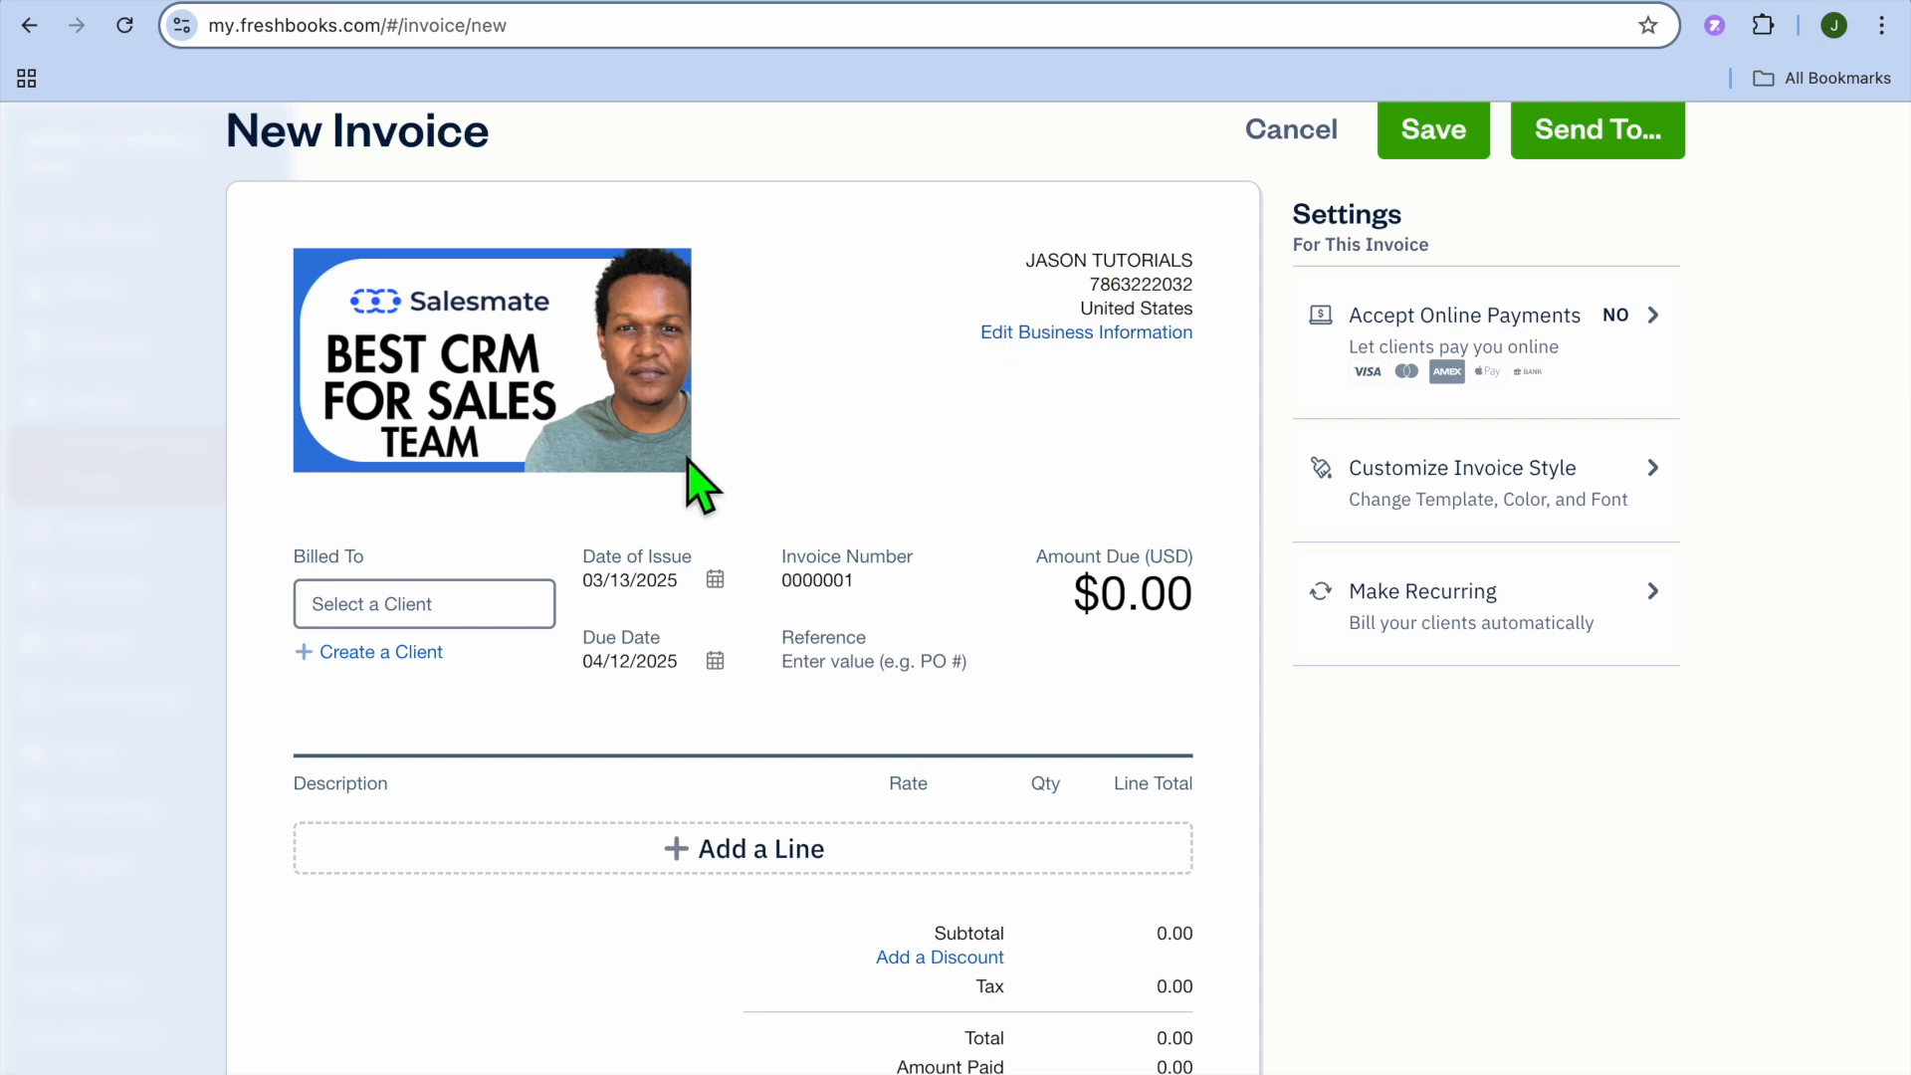
scroll(653, 655, "down", 3)
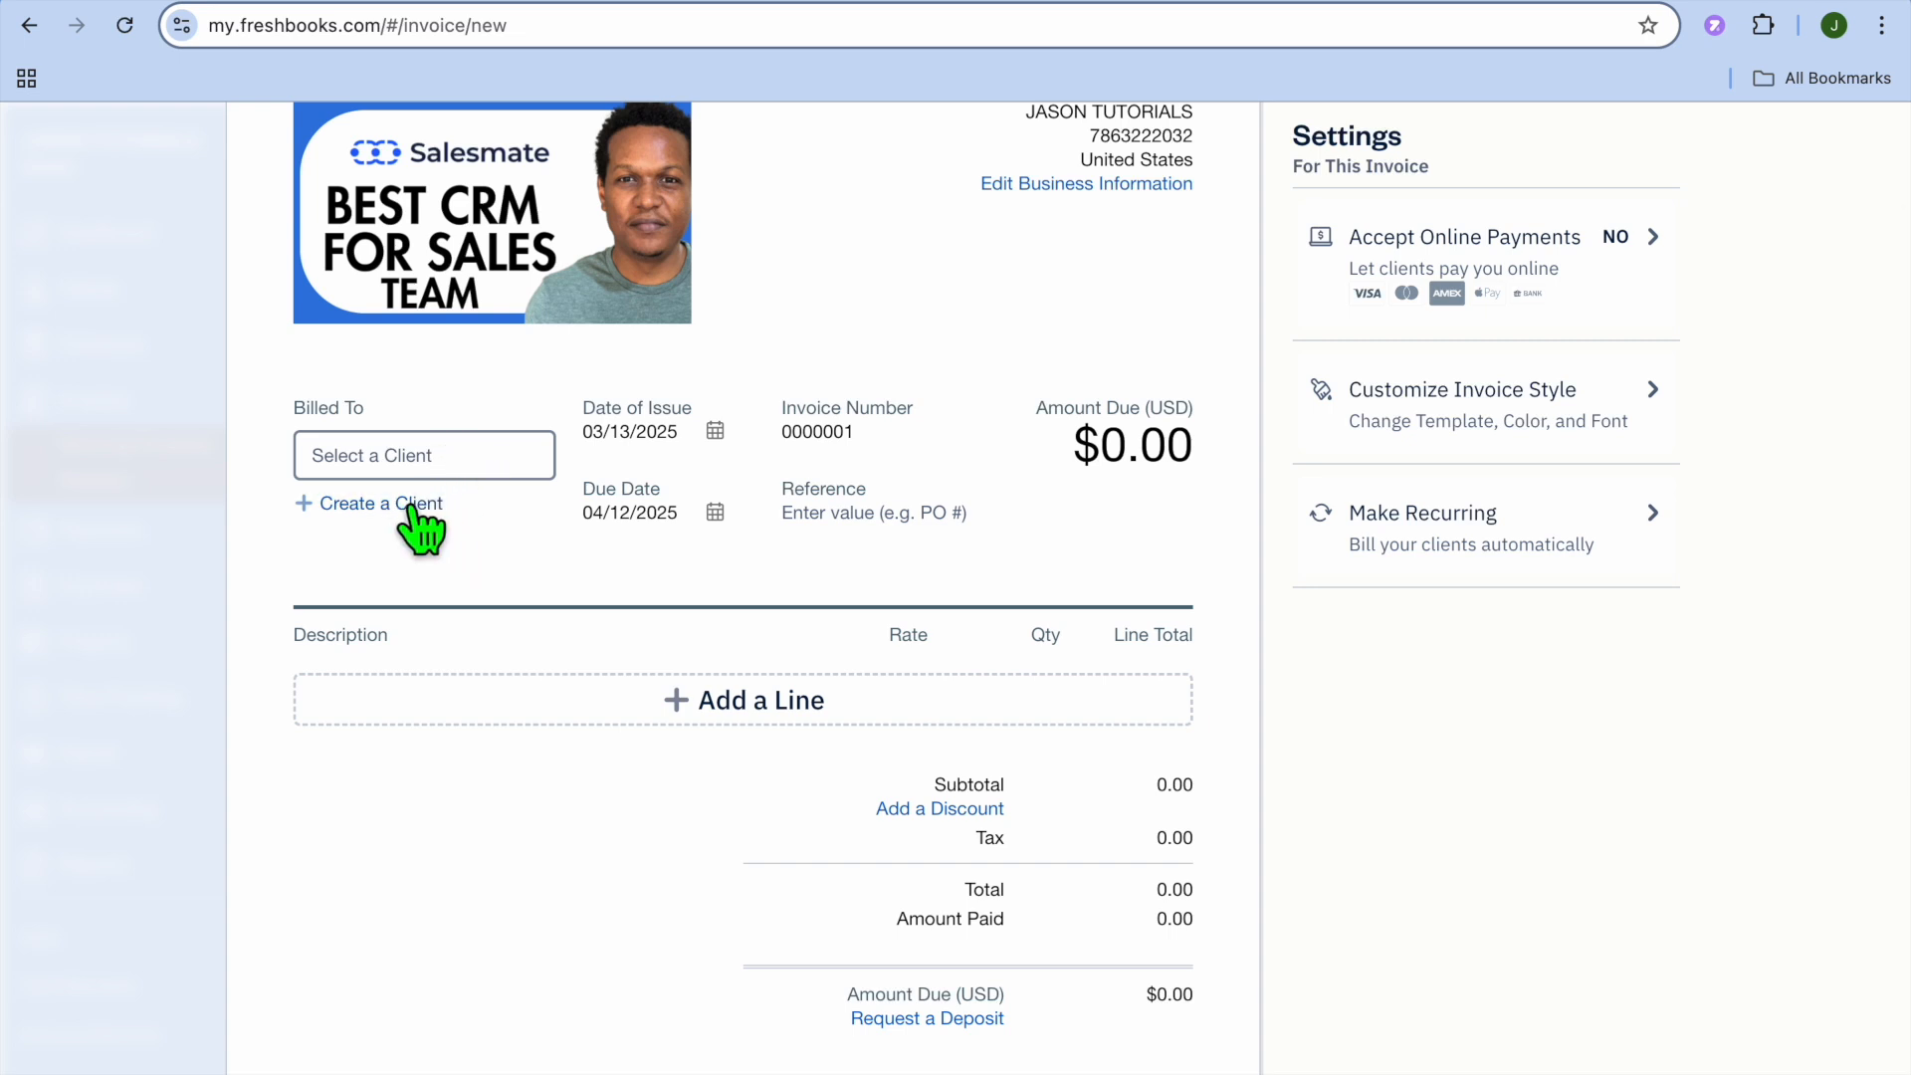
left_click(430, 461)
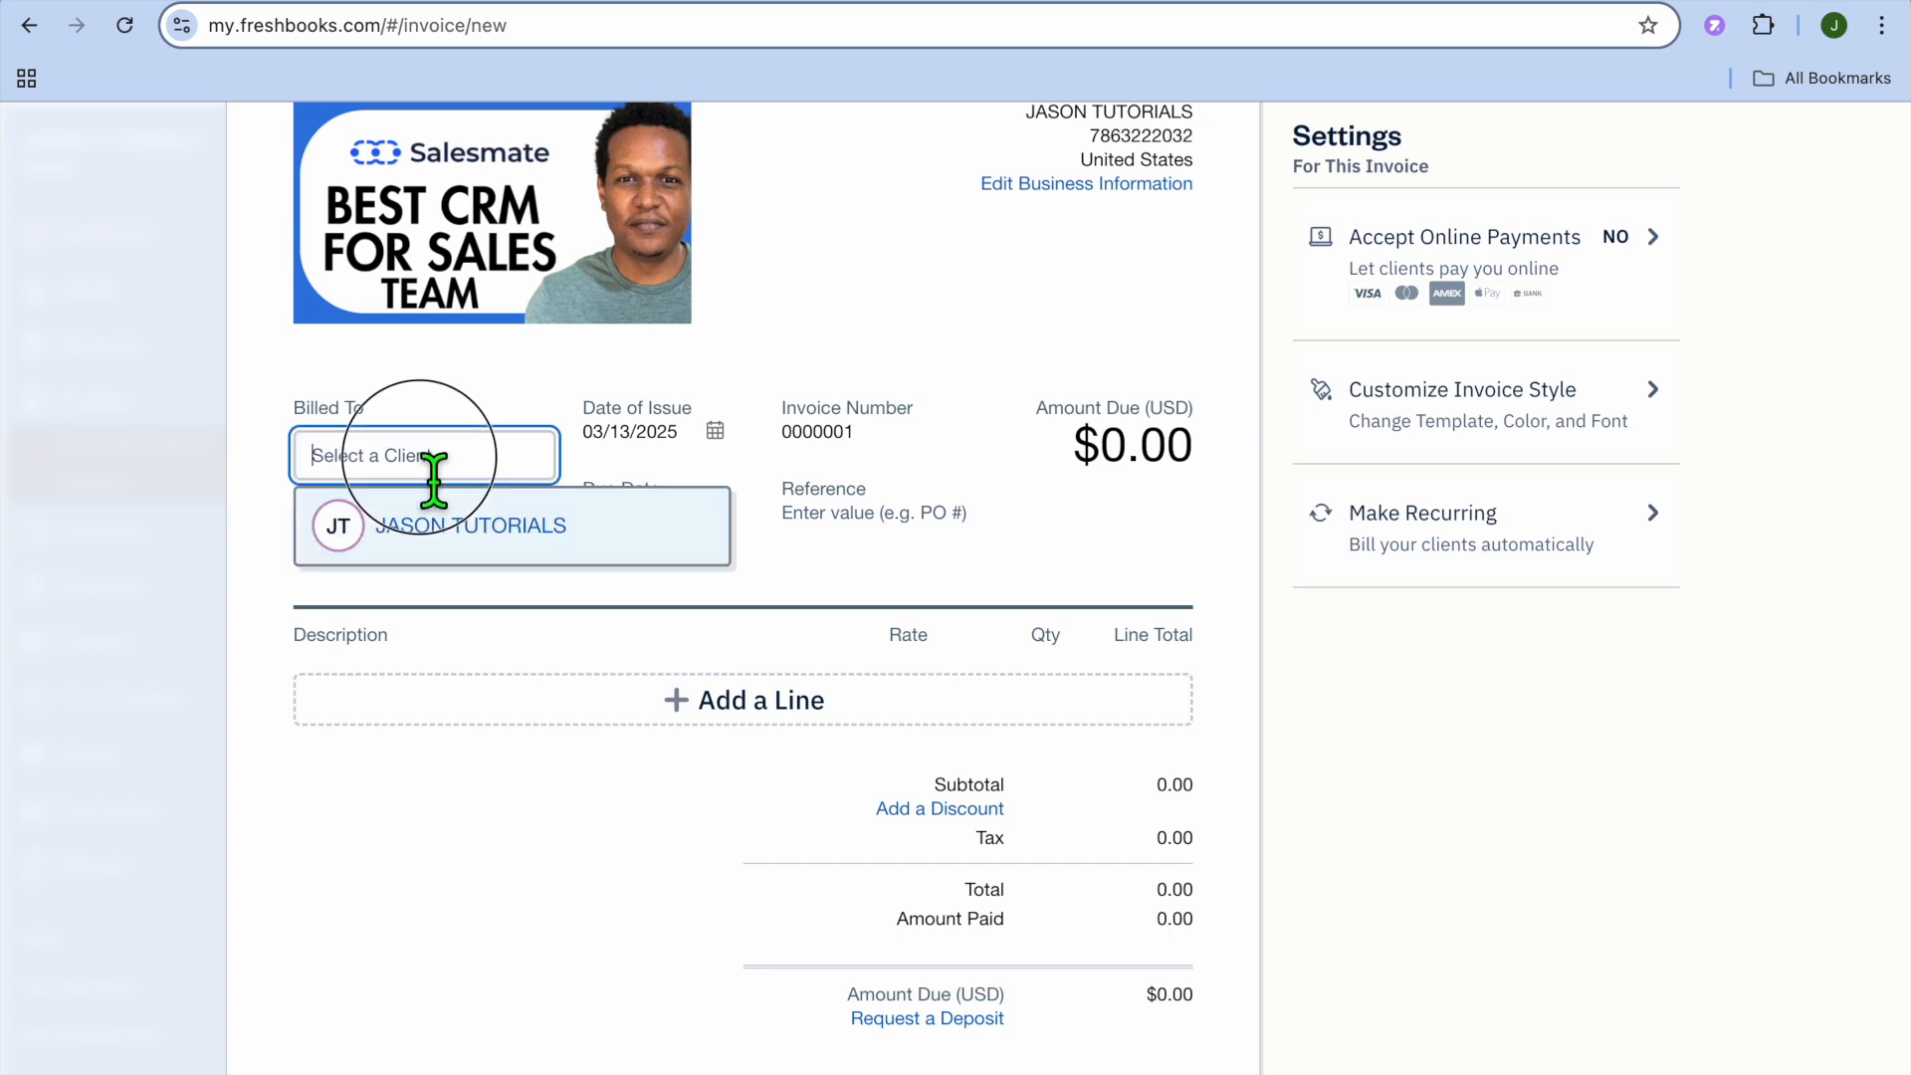
left_click(466, 528)
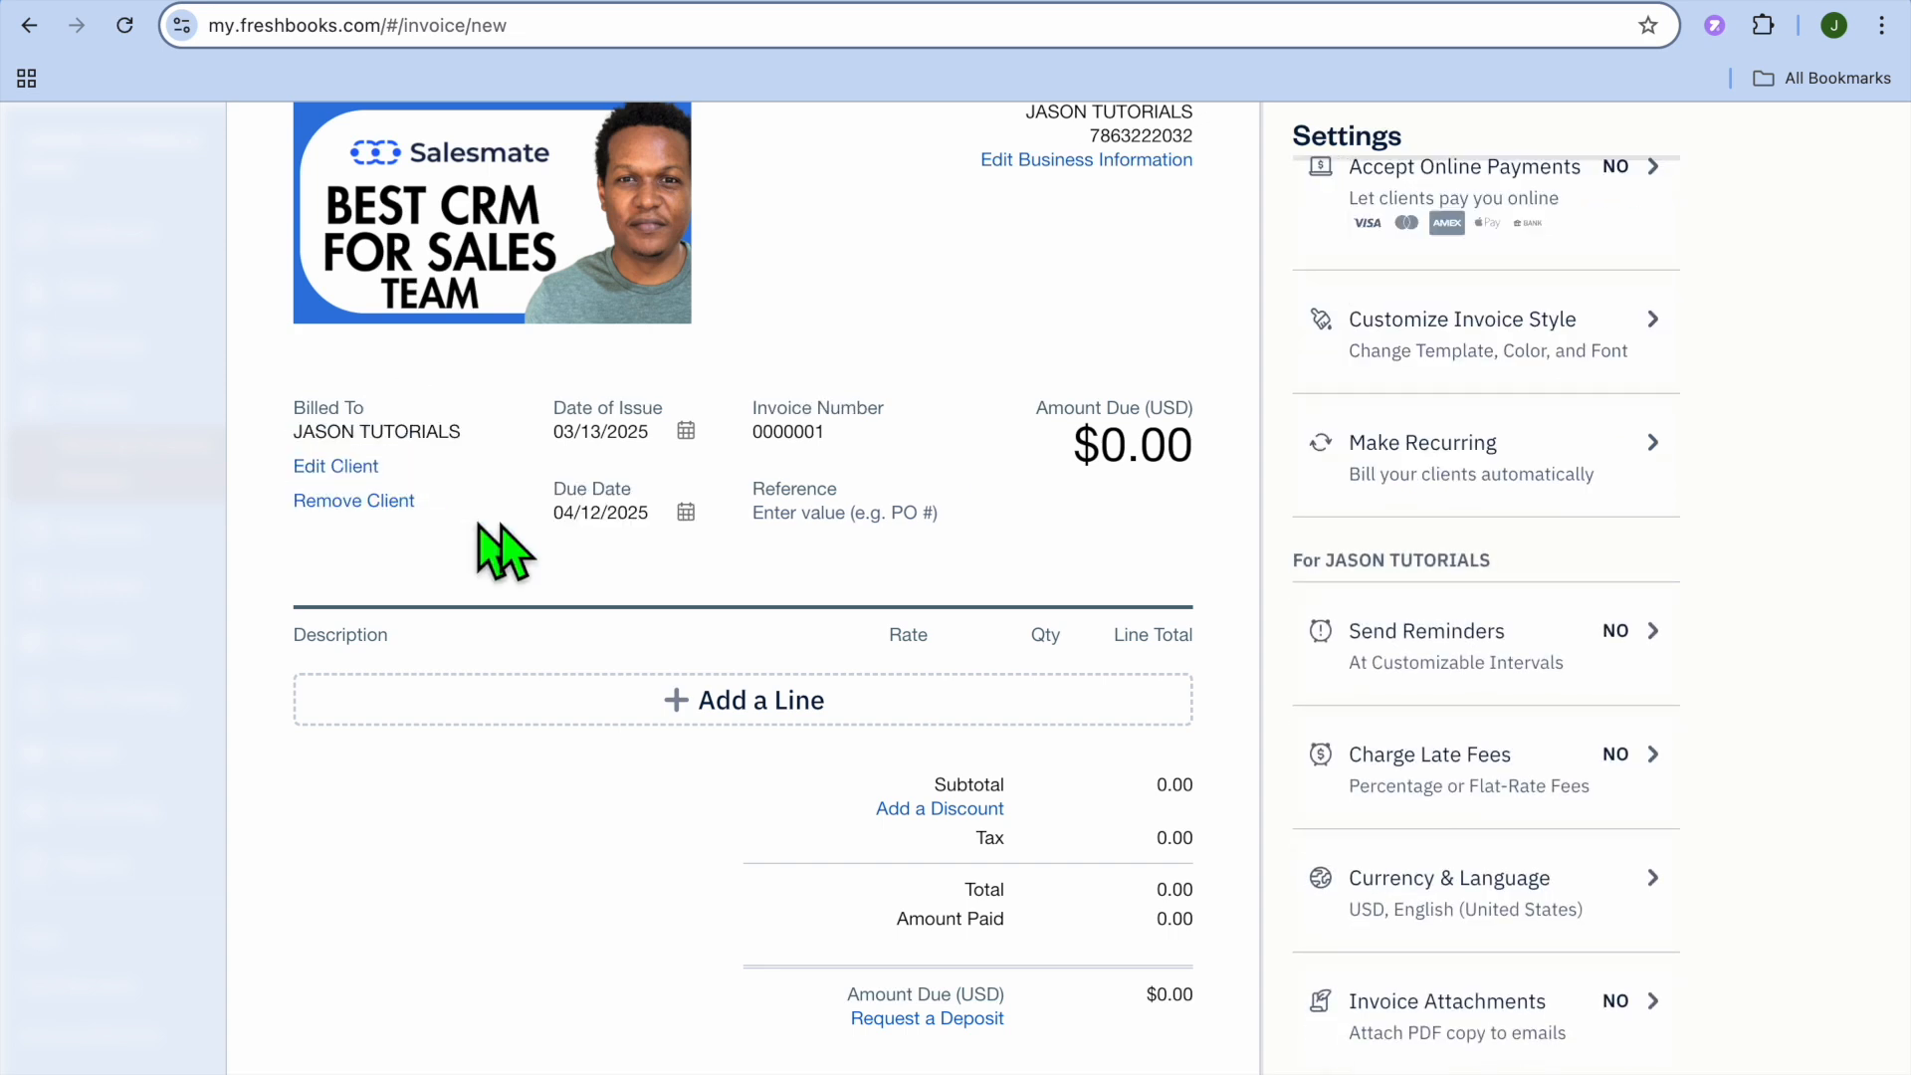
- Add a line item and choose THUMBNAIL as the item
scroll(715, 537, "down", 1)
left_click(1101, 396)
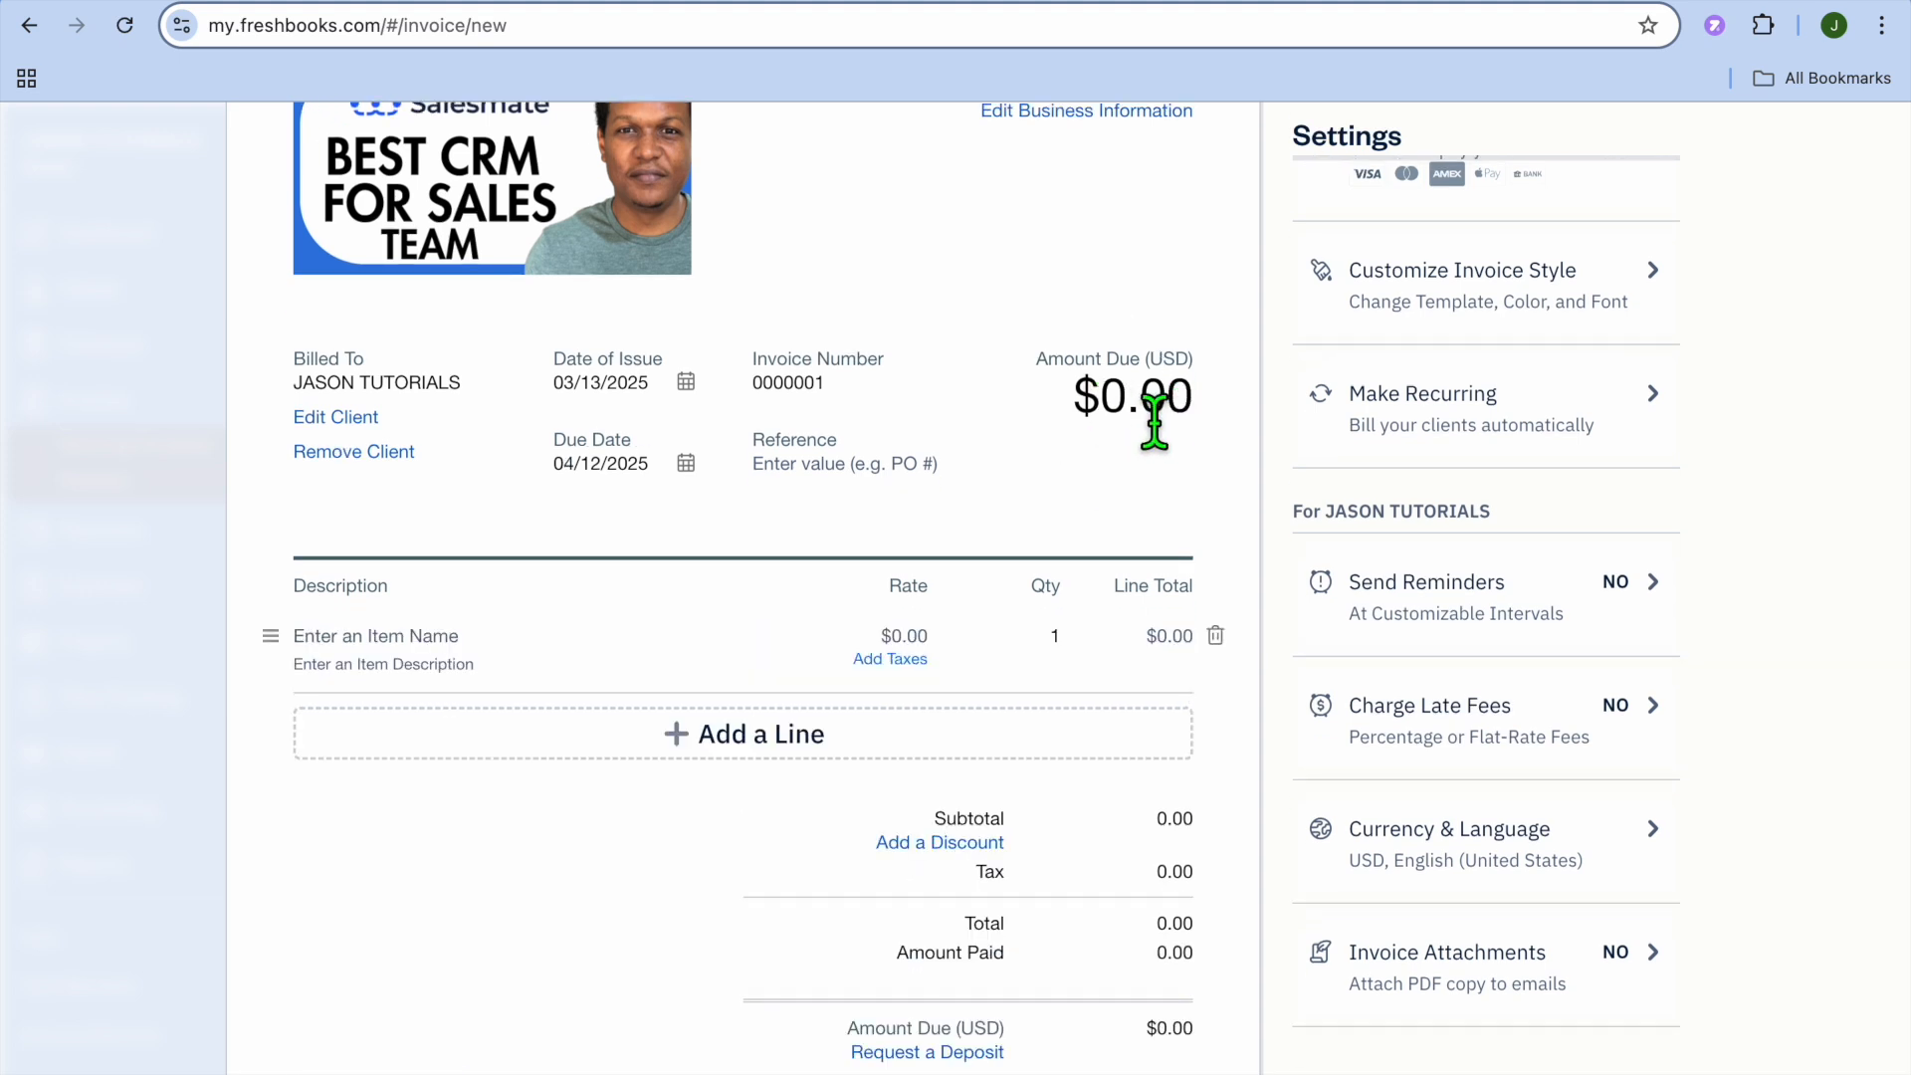
scroll(1157, 438, "down", 3)
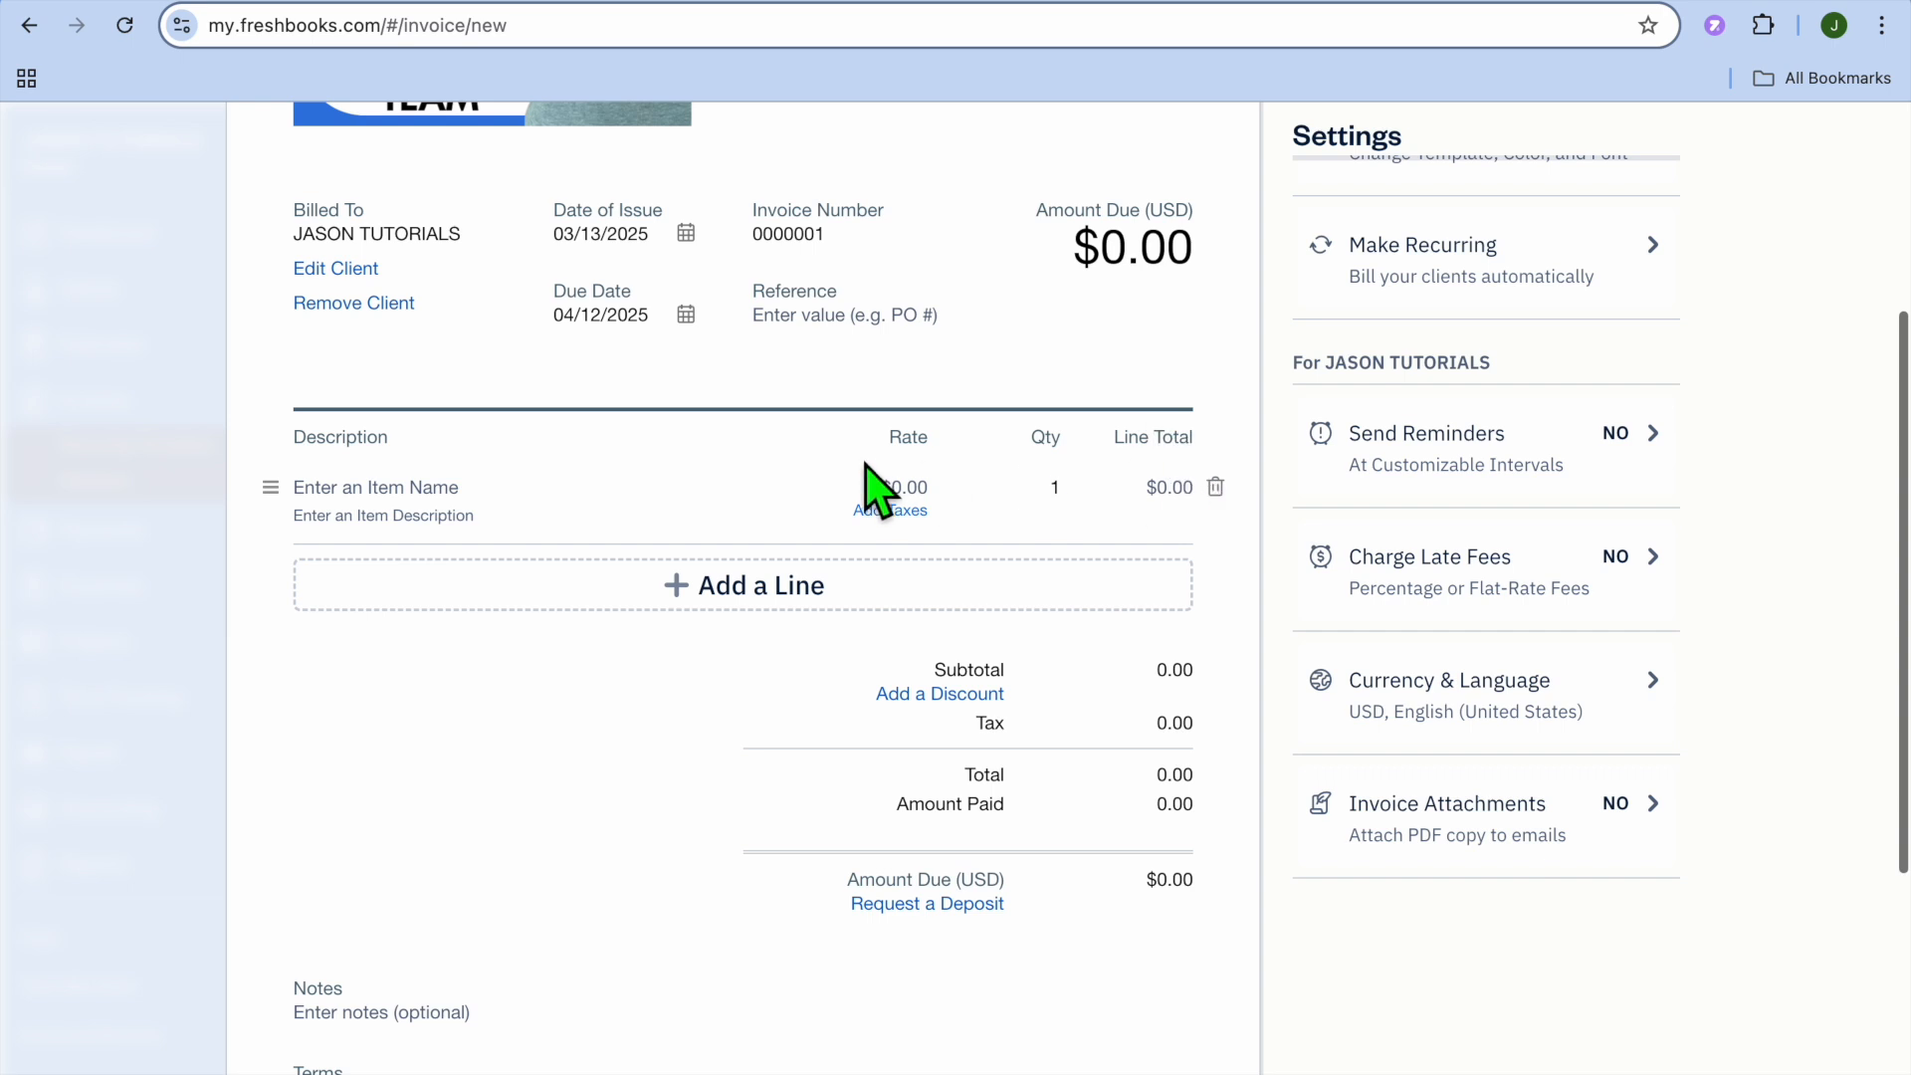
left_click(457, 513)
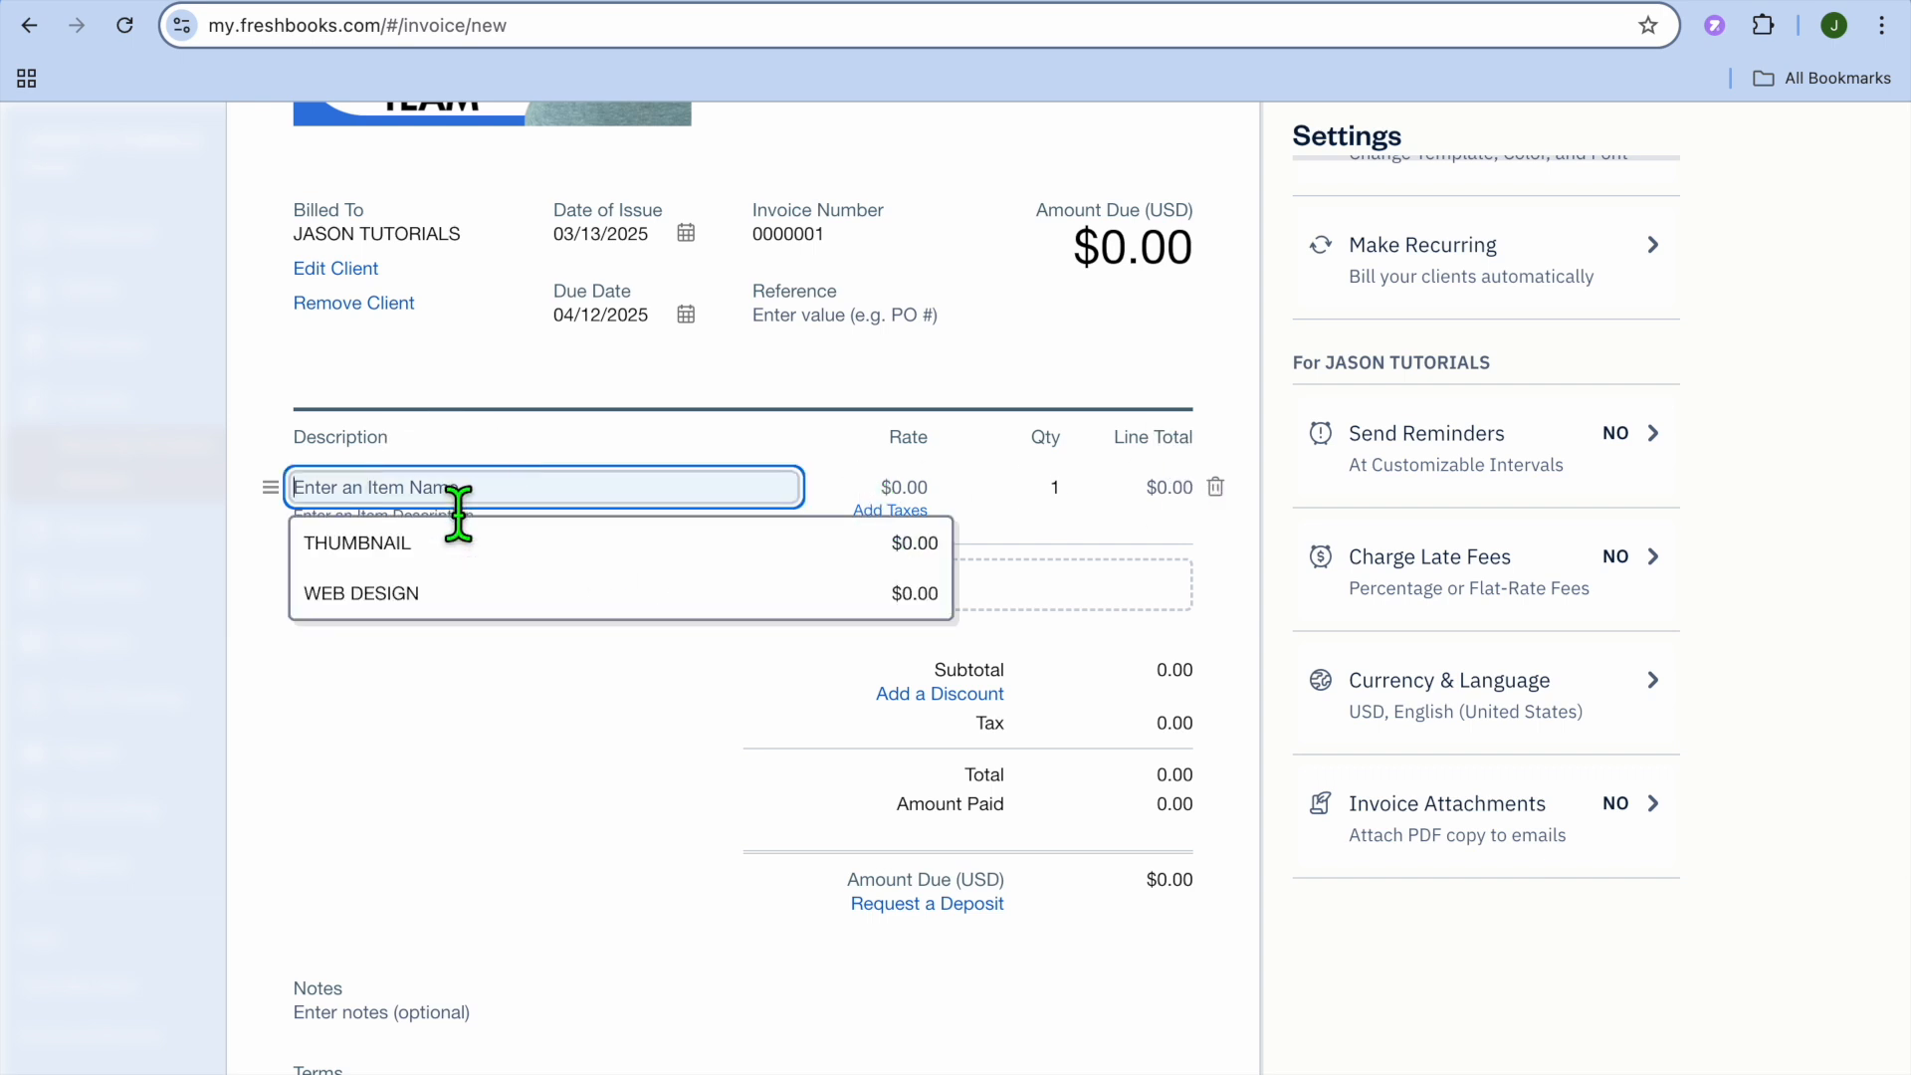
left_click(511, 550)
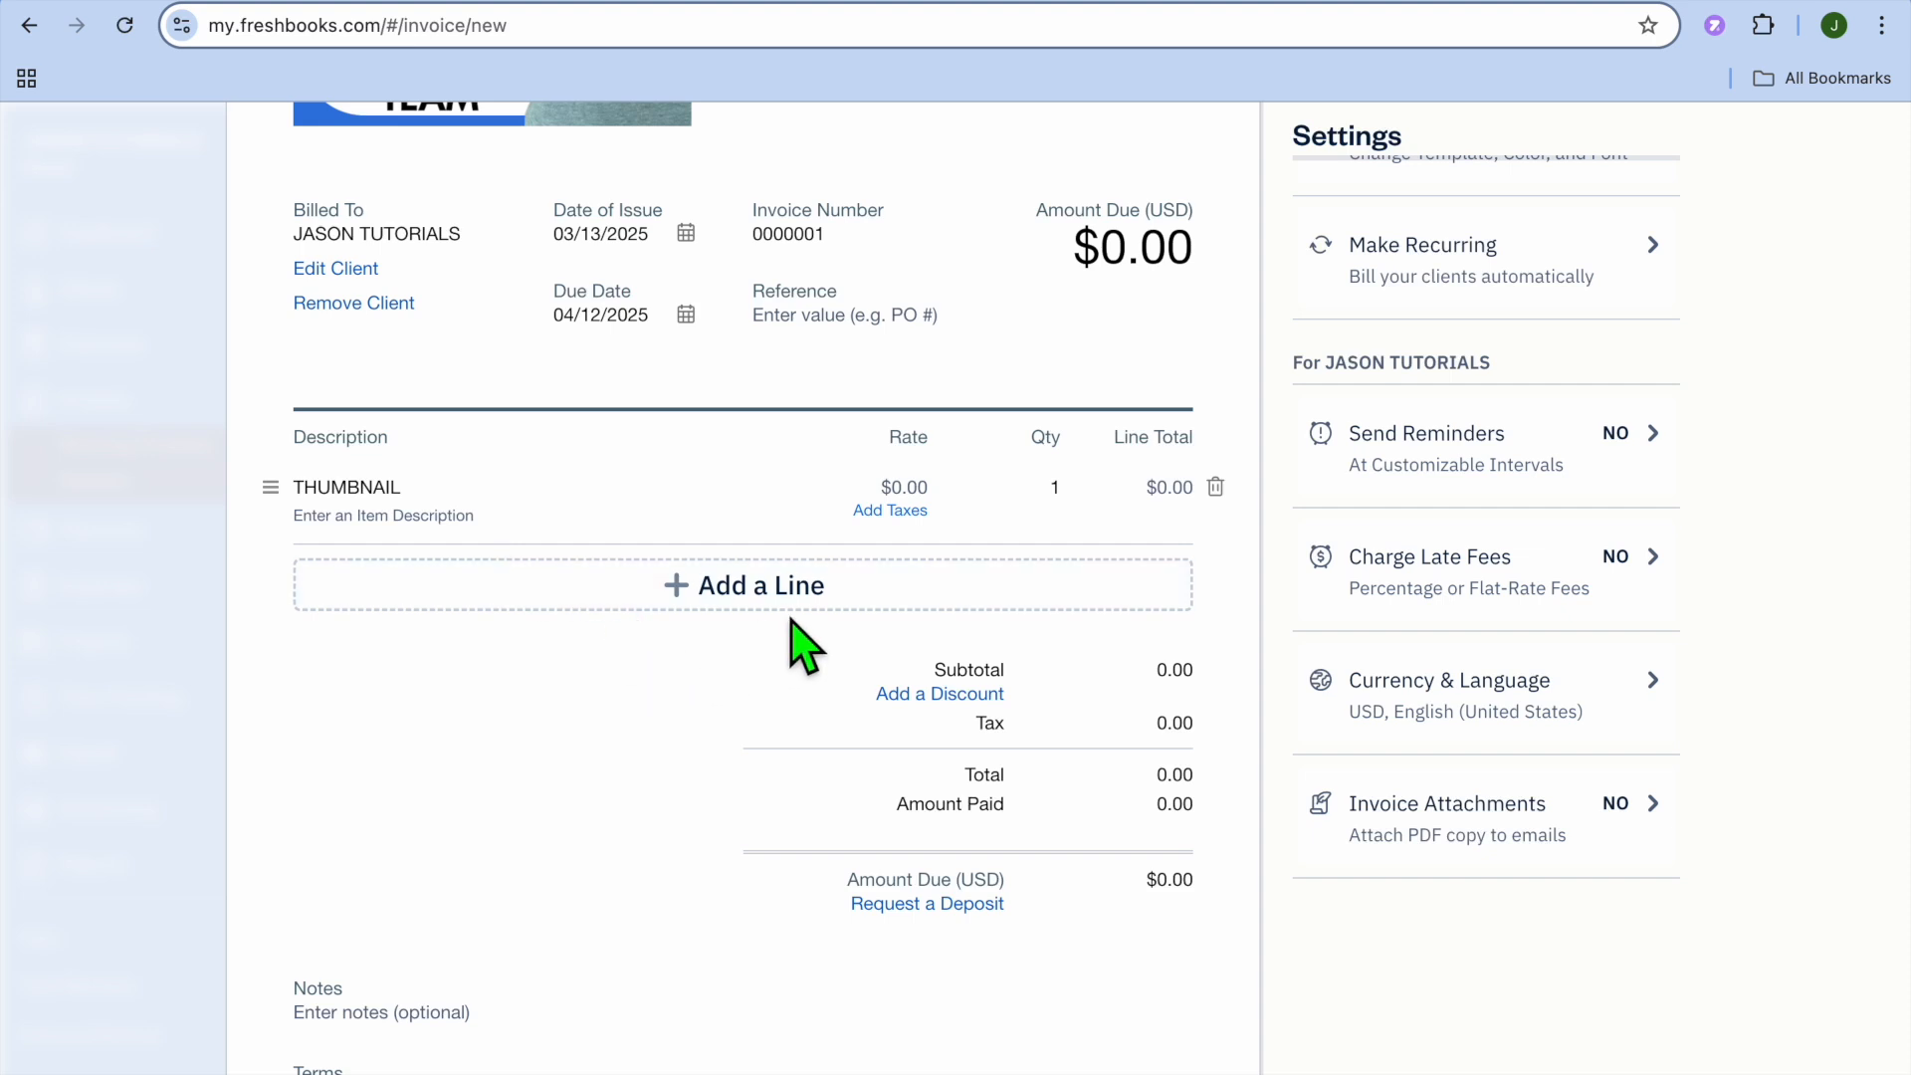
- Cancel the new invoice and discard it
left_click(906, 489)
scroll(647, 458, "up", 5)
left_click(1262, 159)
left_click(1218, 586)
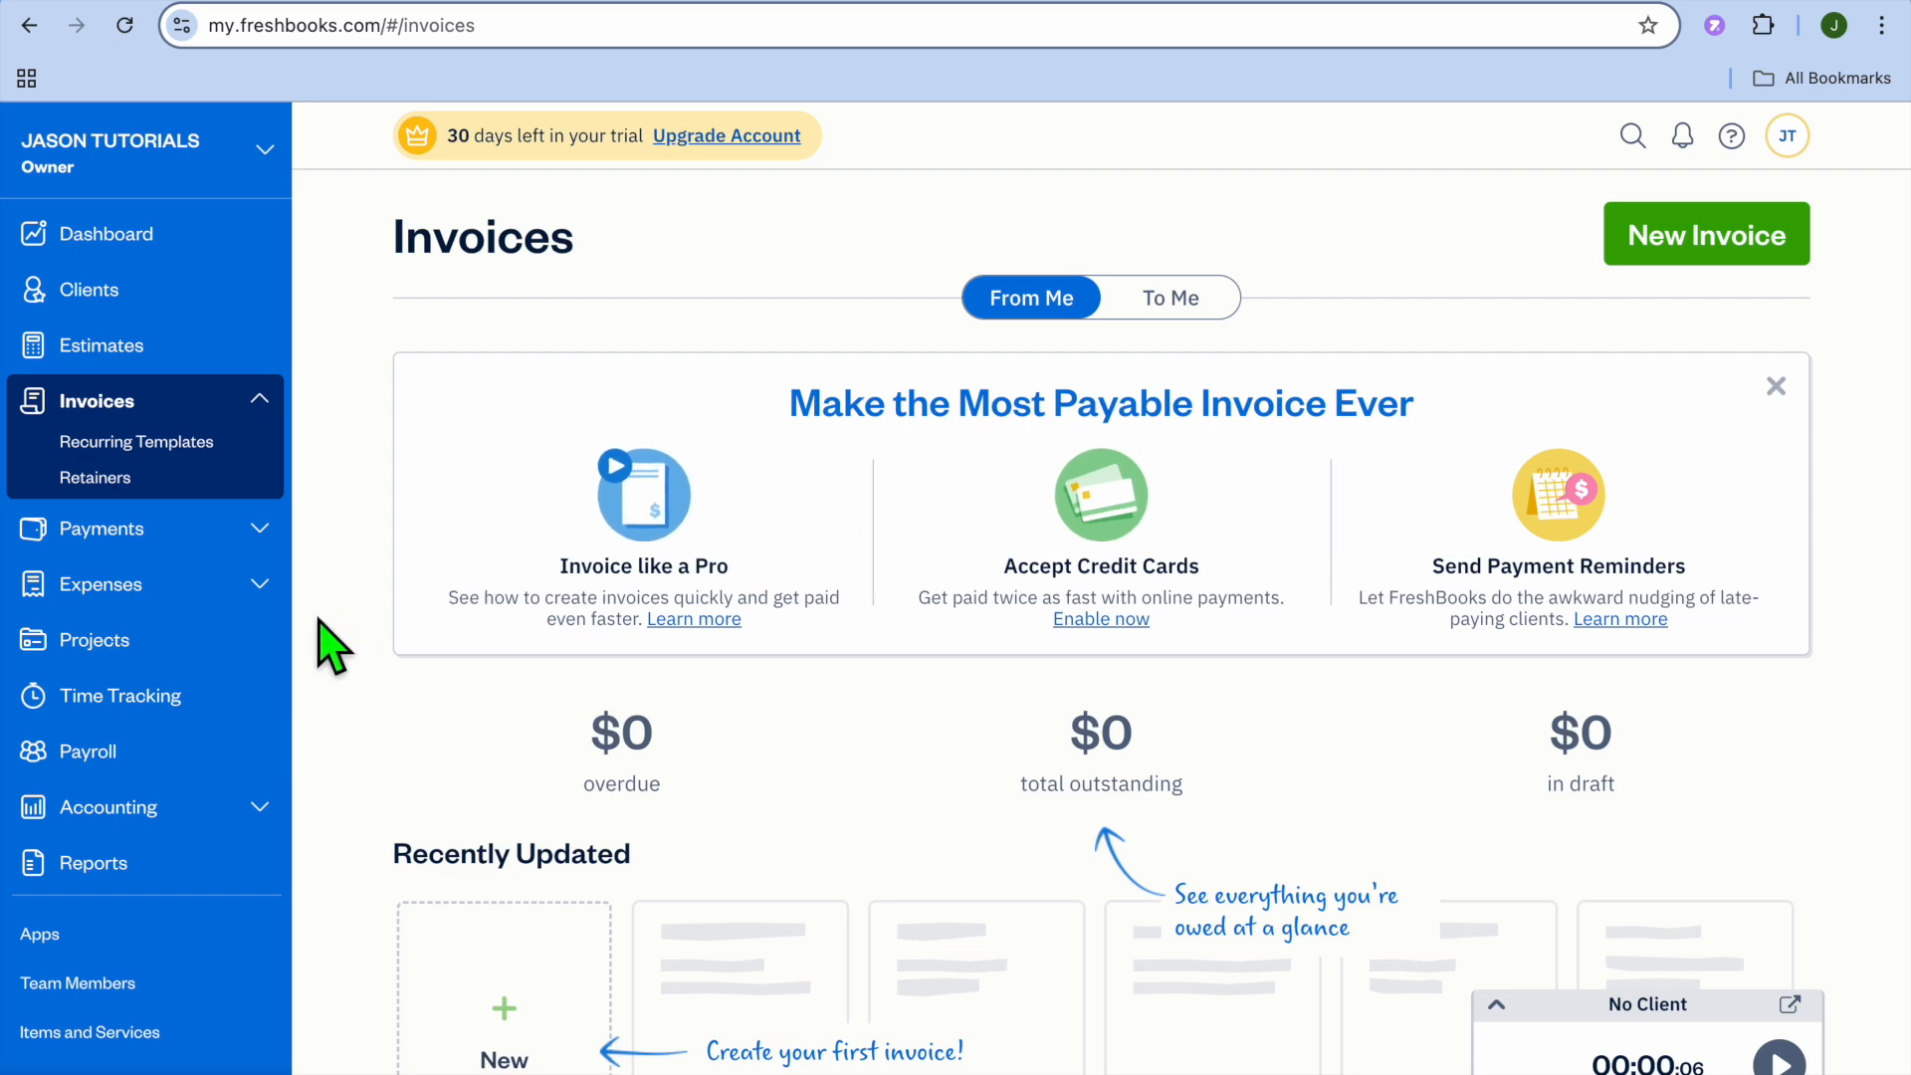
- Open the Projects page and its Create New project options, then return to Invoices
left_click(162, 642)
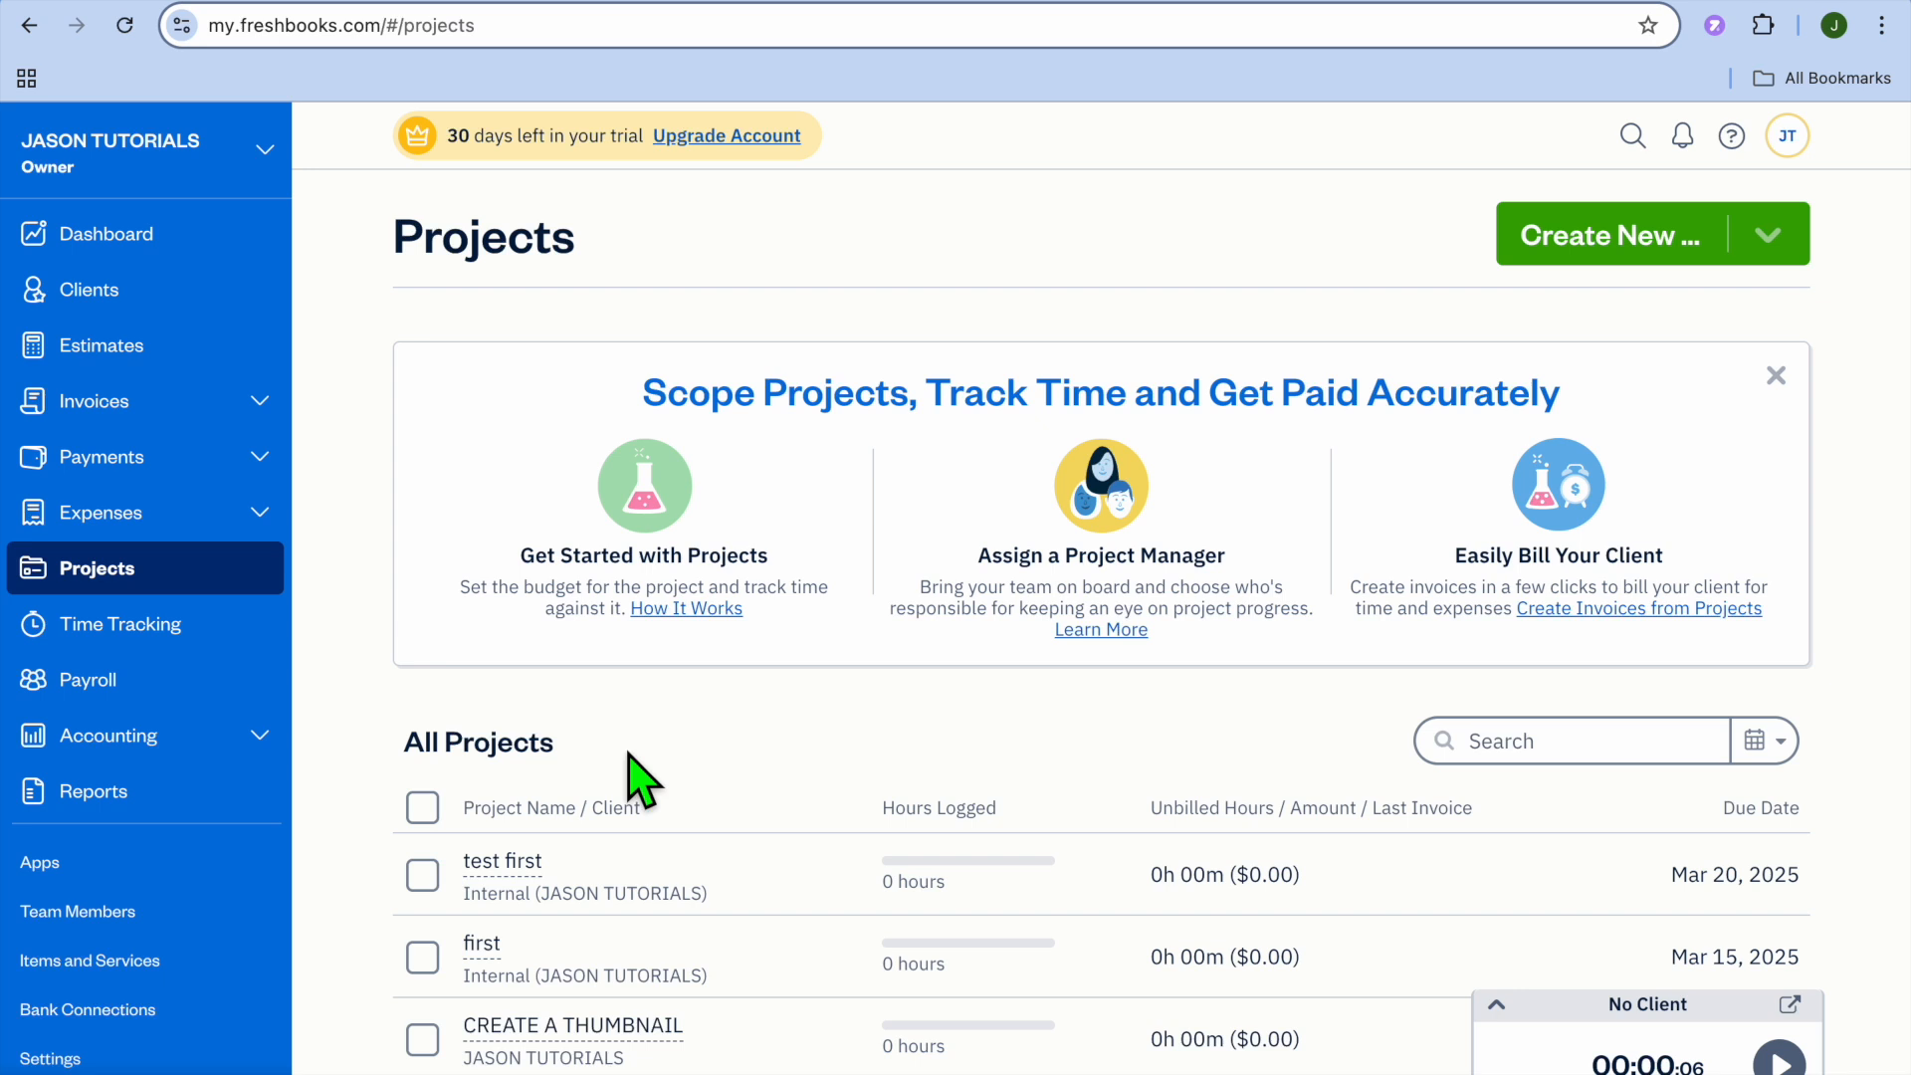
left_click(1769, 239)
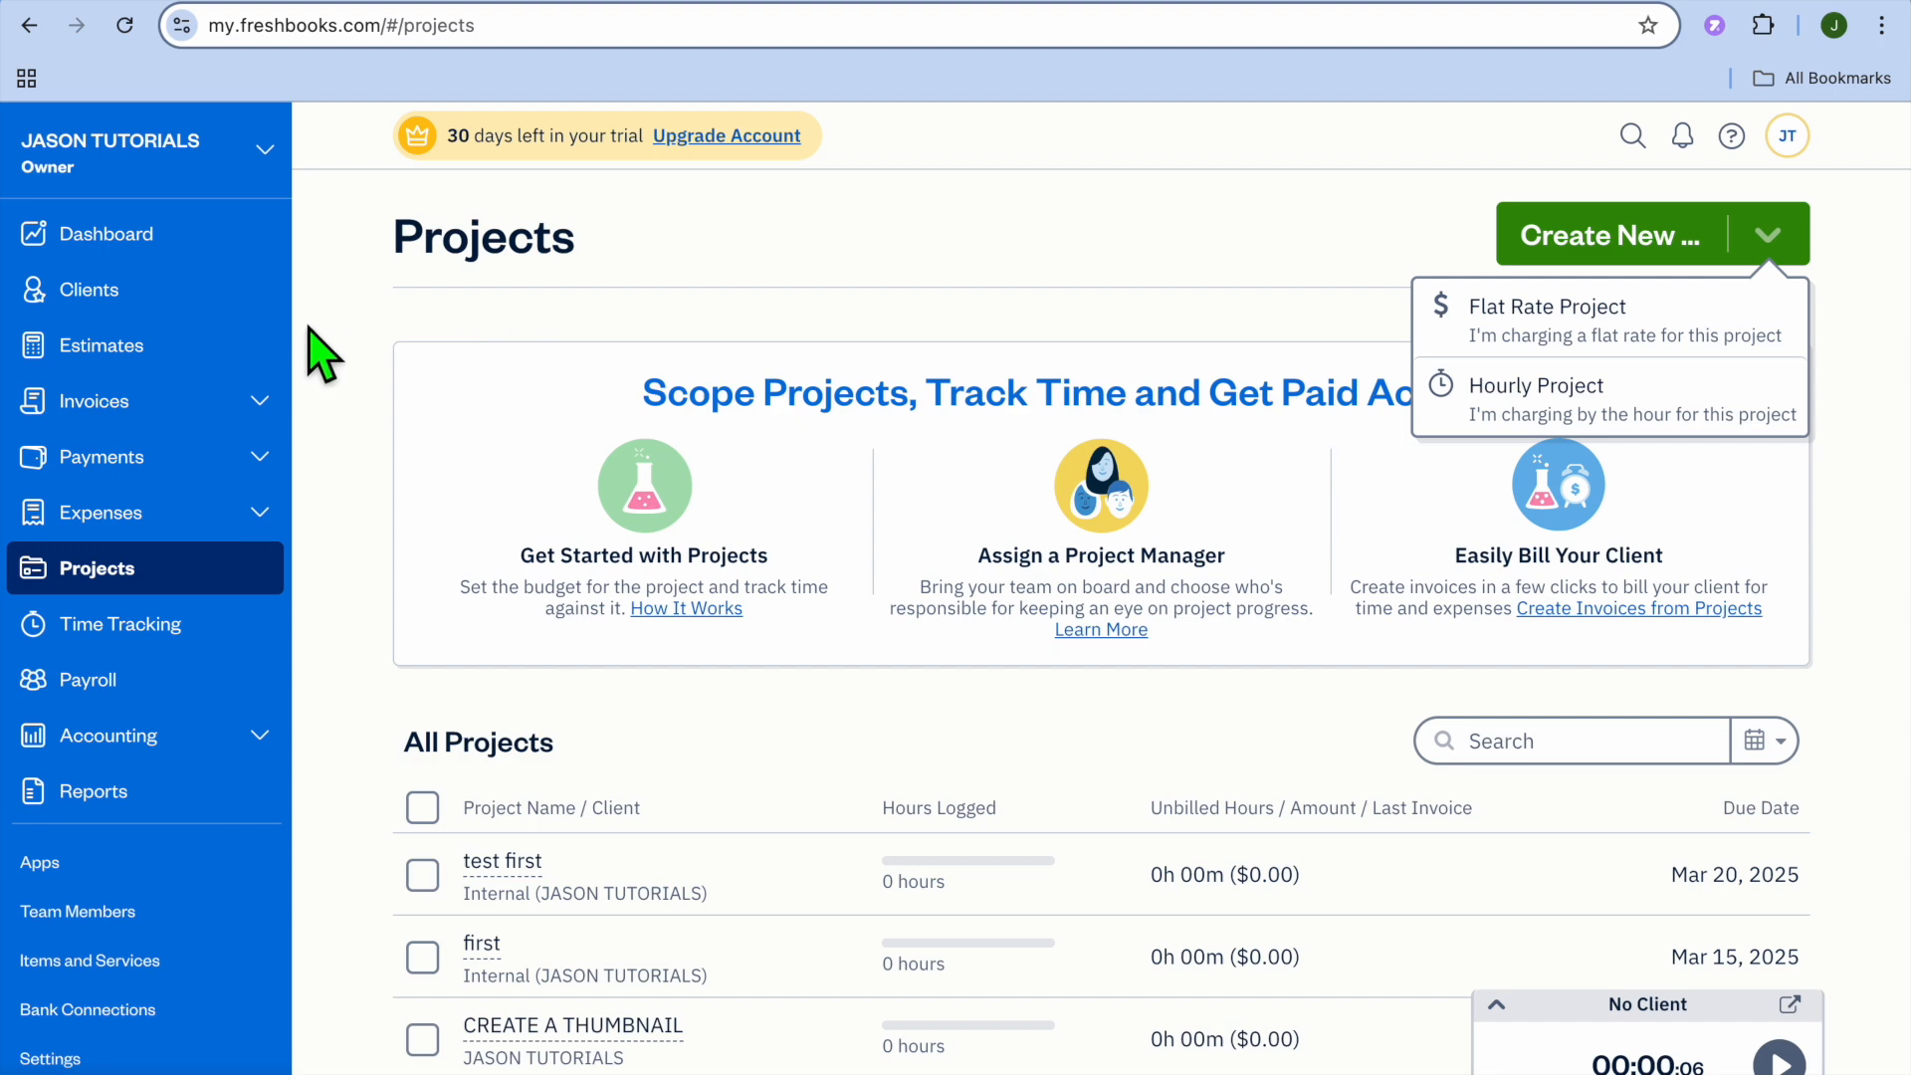
left_click(174, 408)
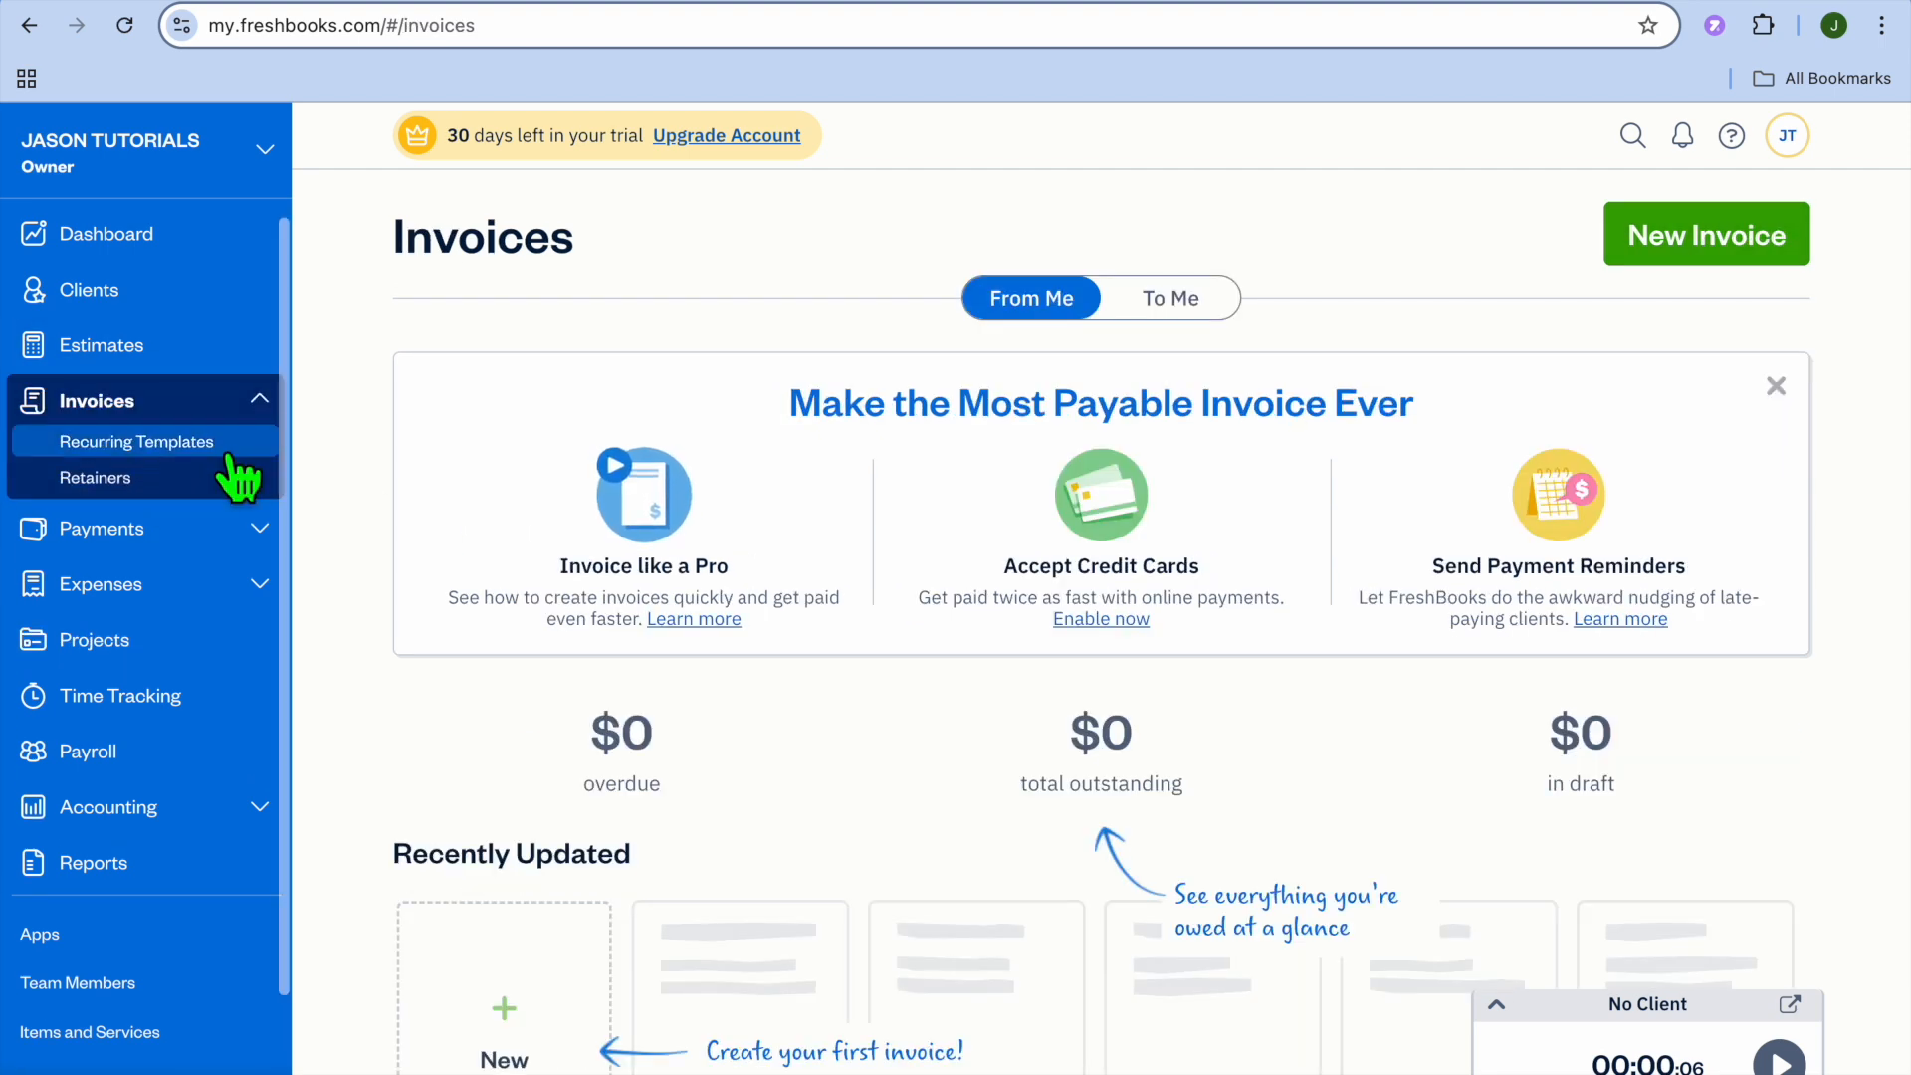
- Start a new invoice and upload the Salesmate thumbnail PNG from Downloads as its logo
scroll(605, 584, "down", 5)
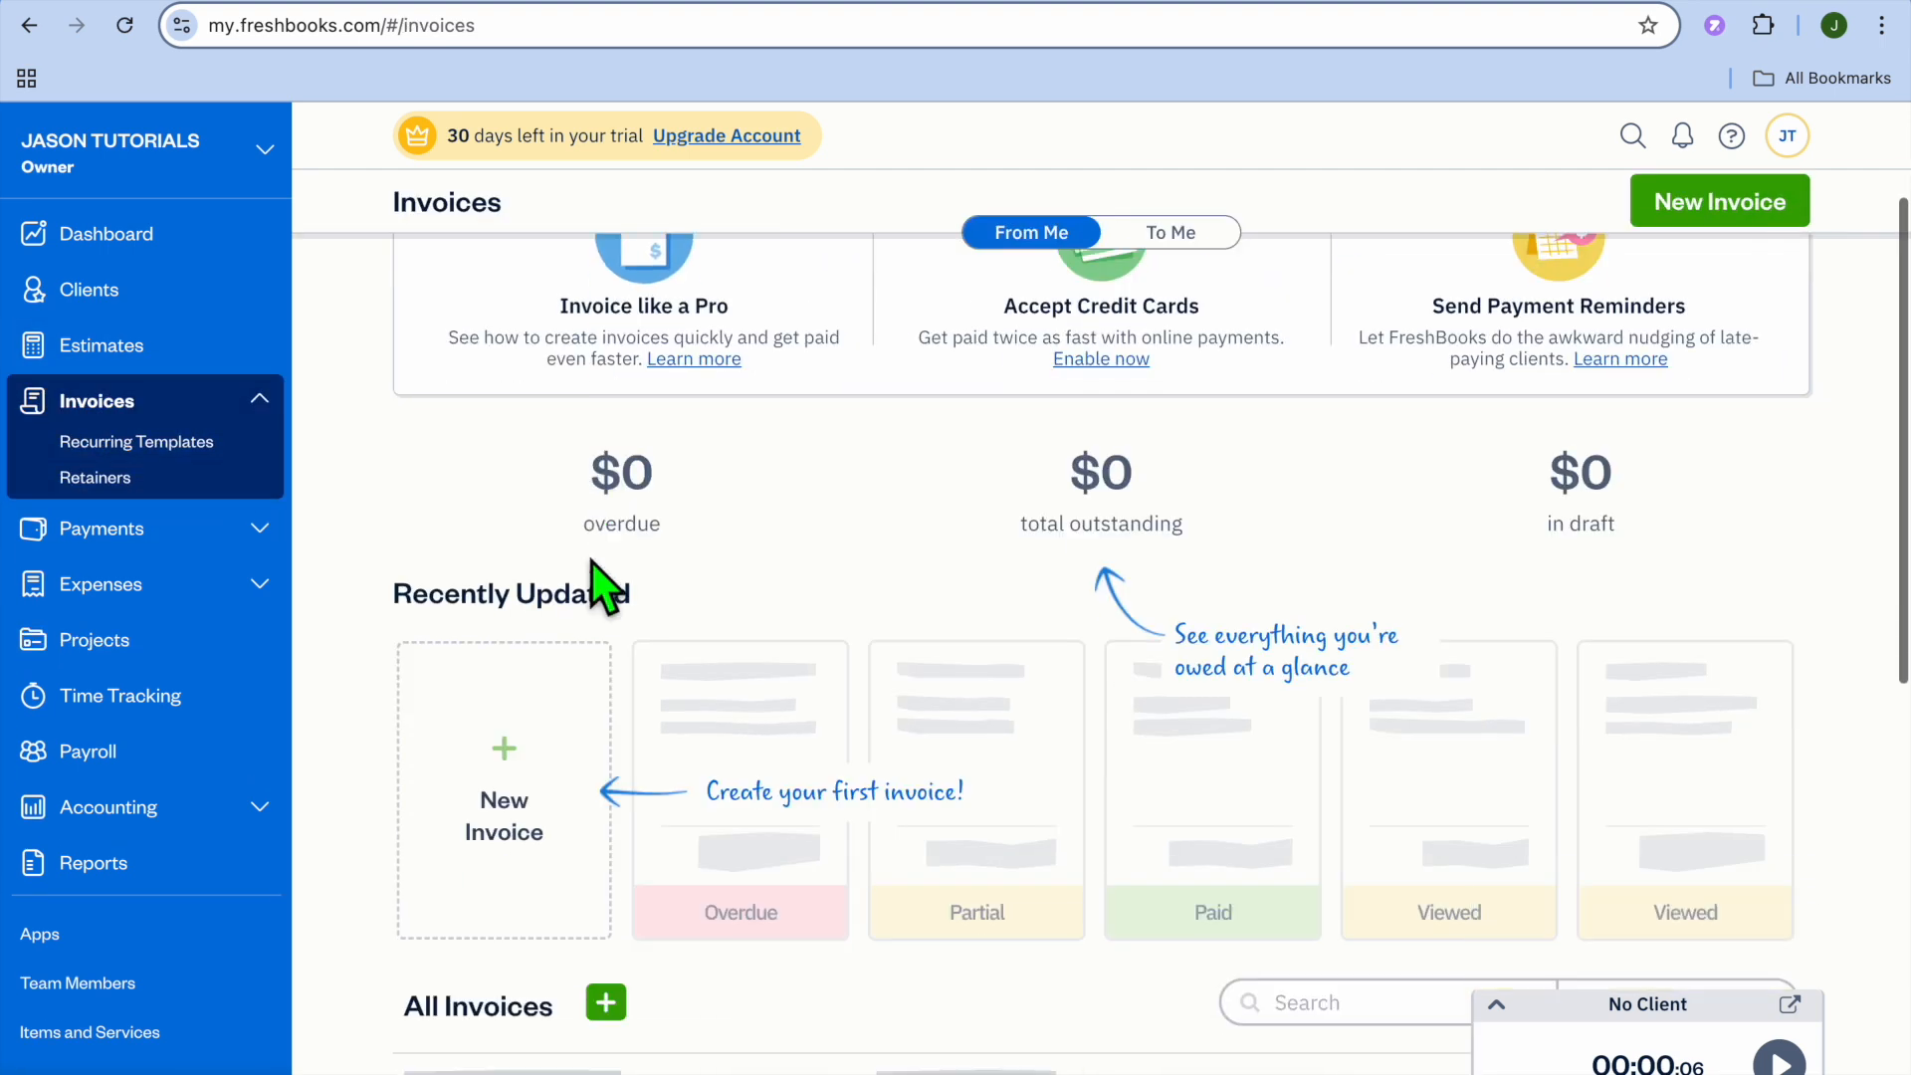
left_click(546, 598)
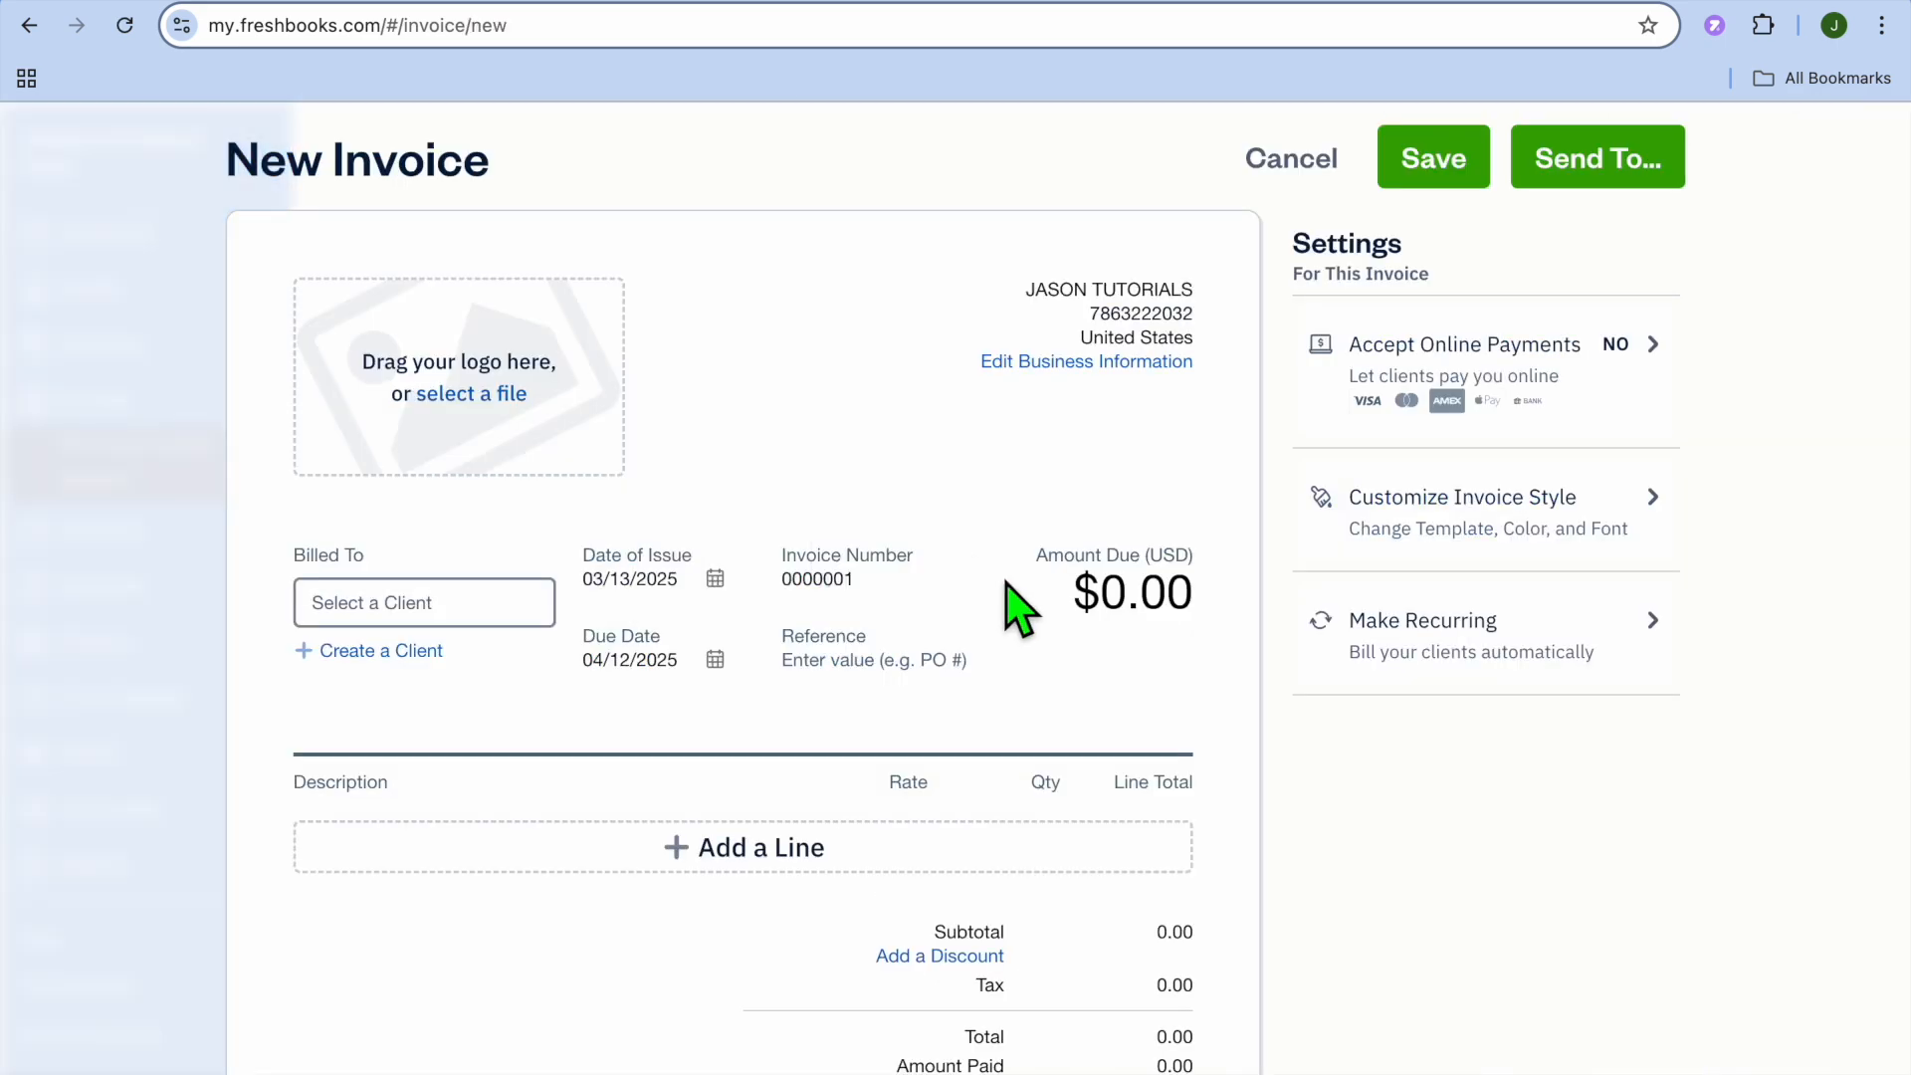
left_click(495, 399)
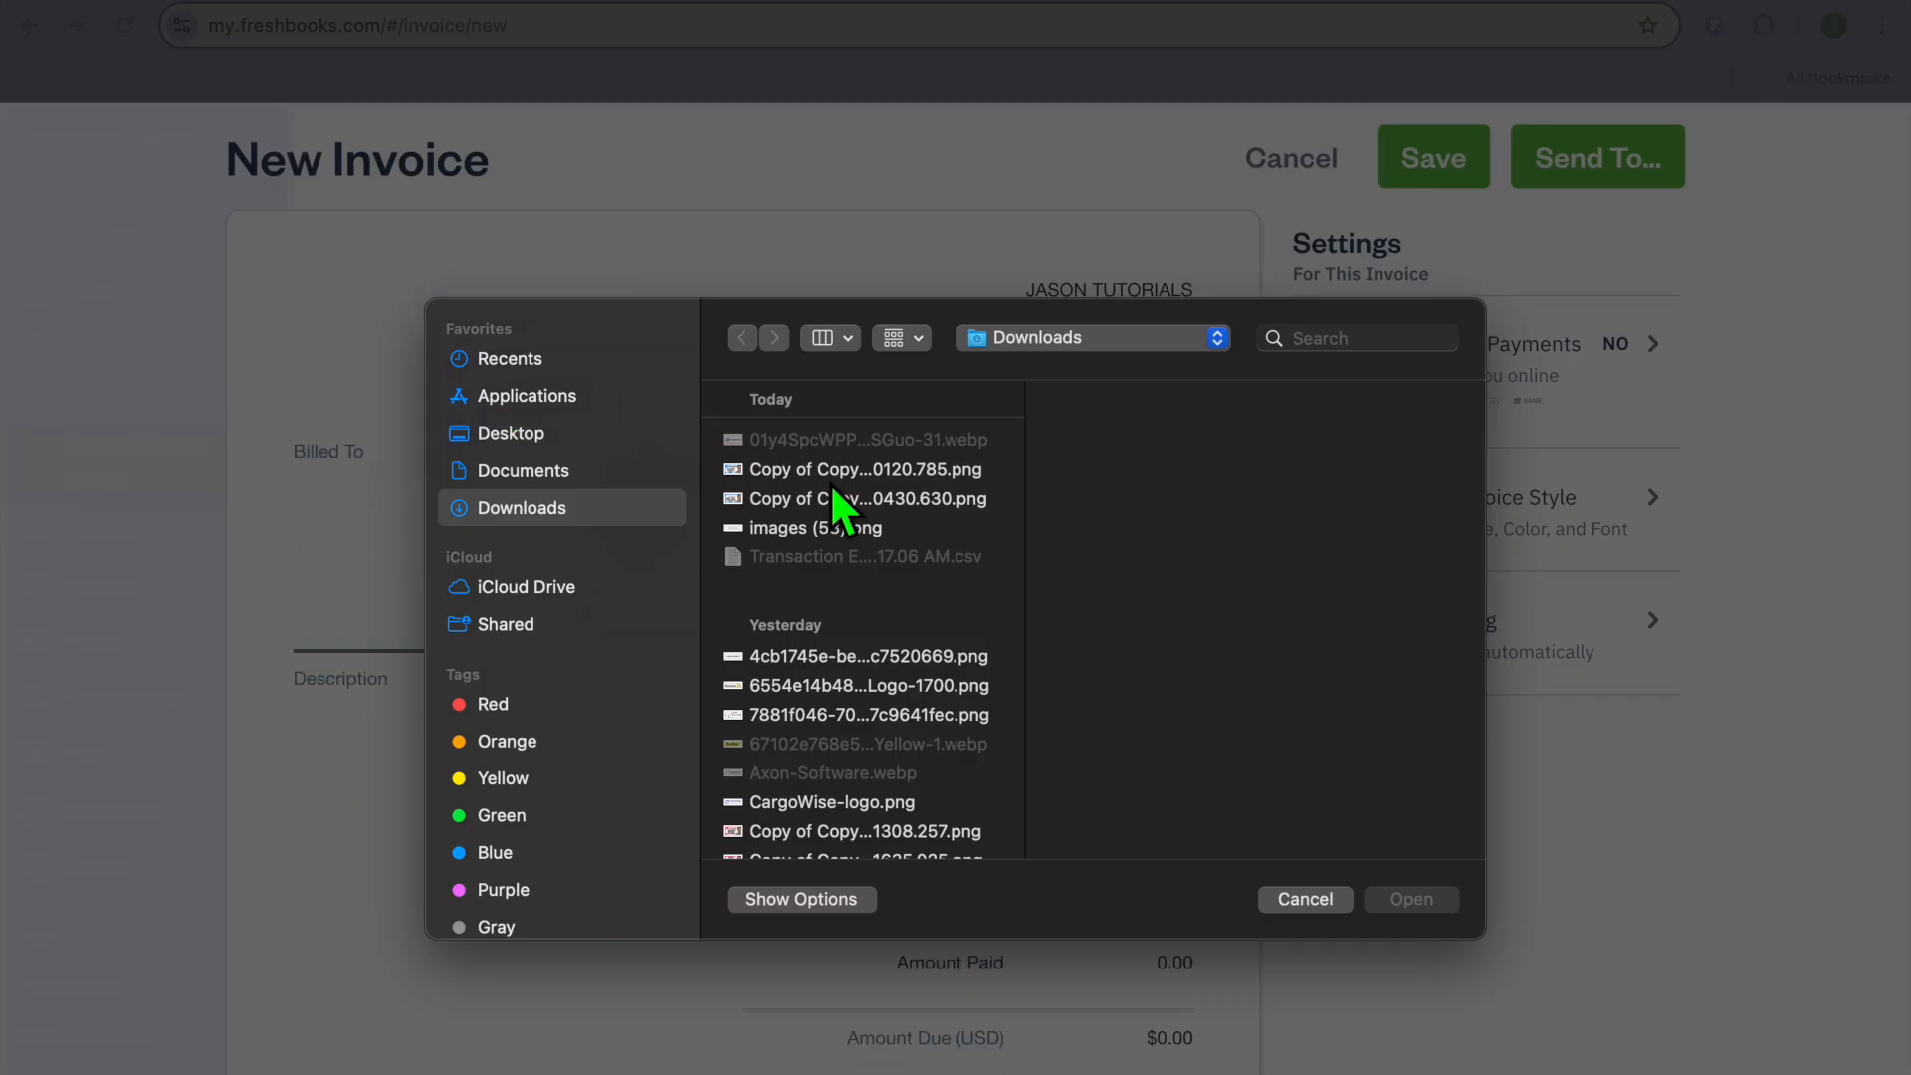
left_click(872, 501)
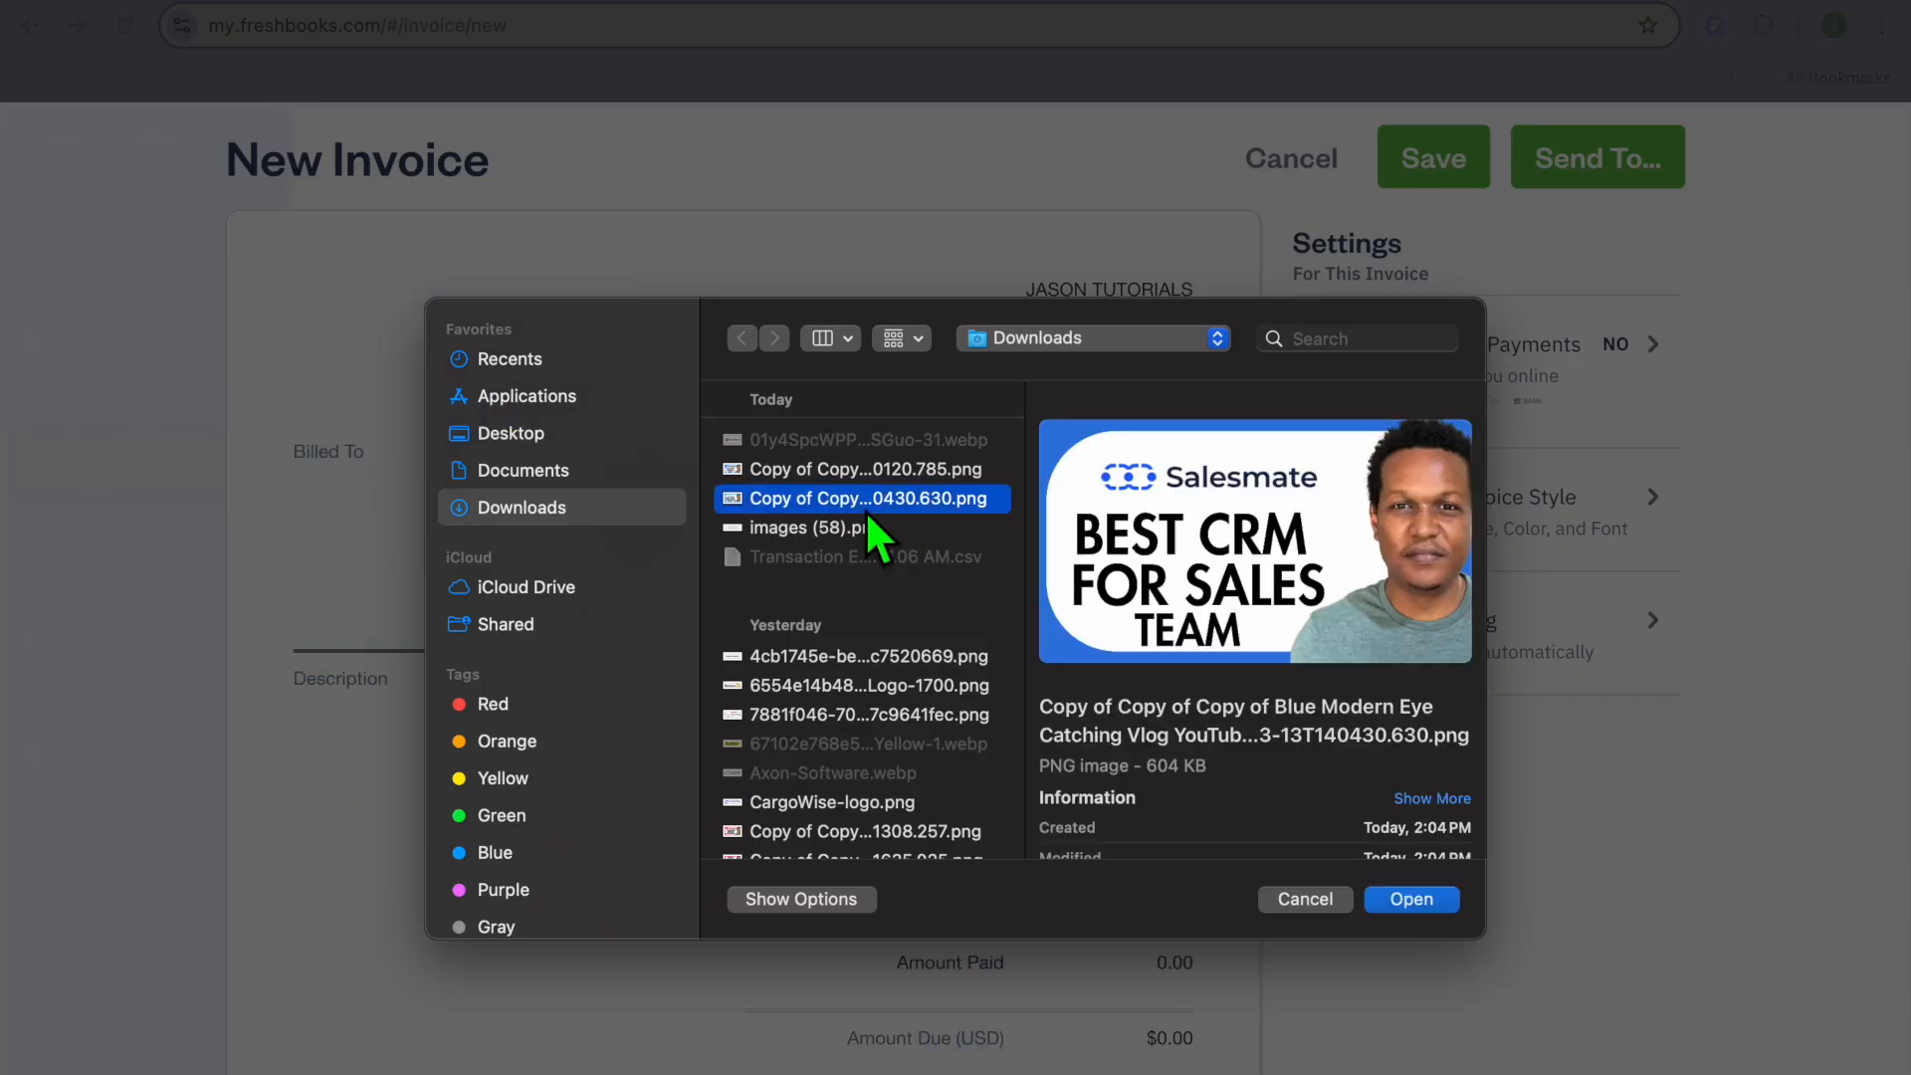
left_click(1408, 895)
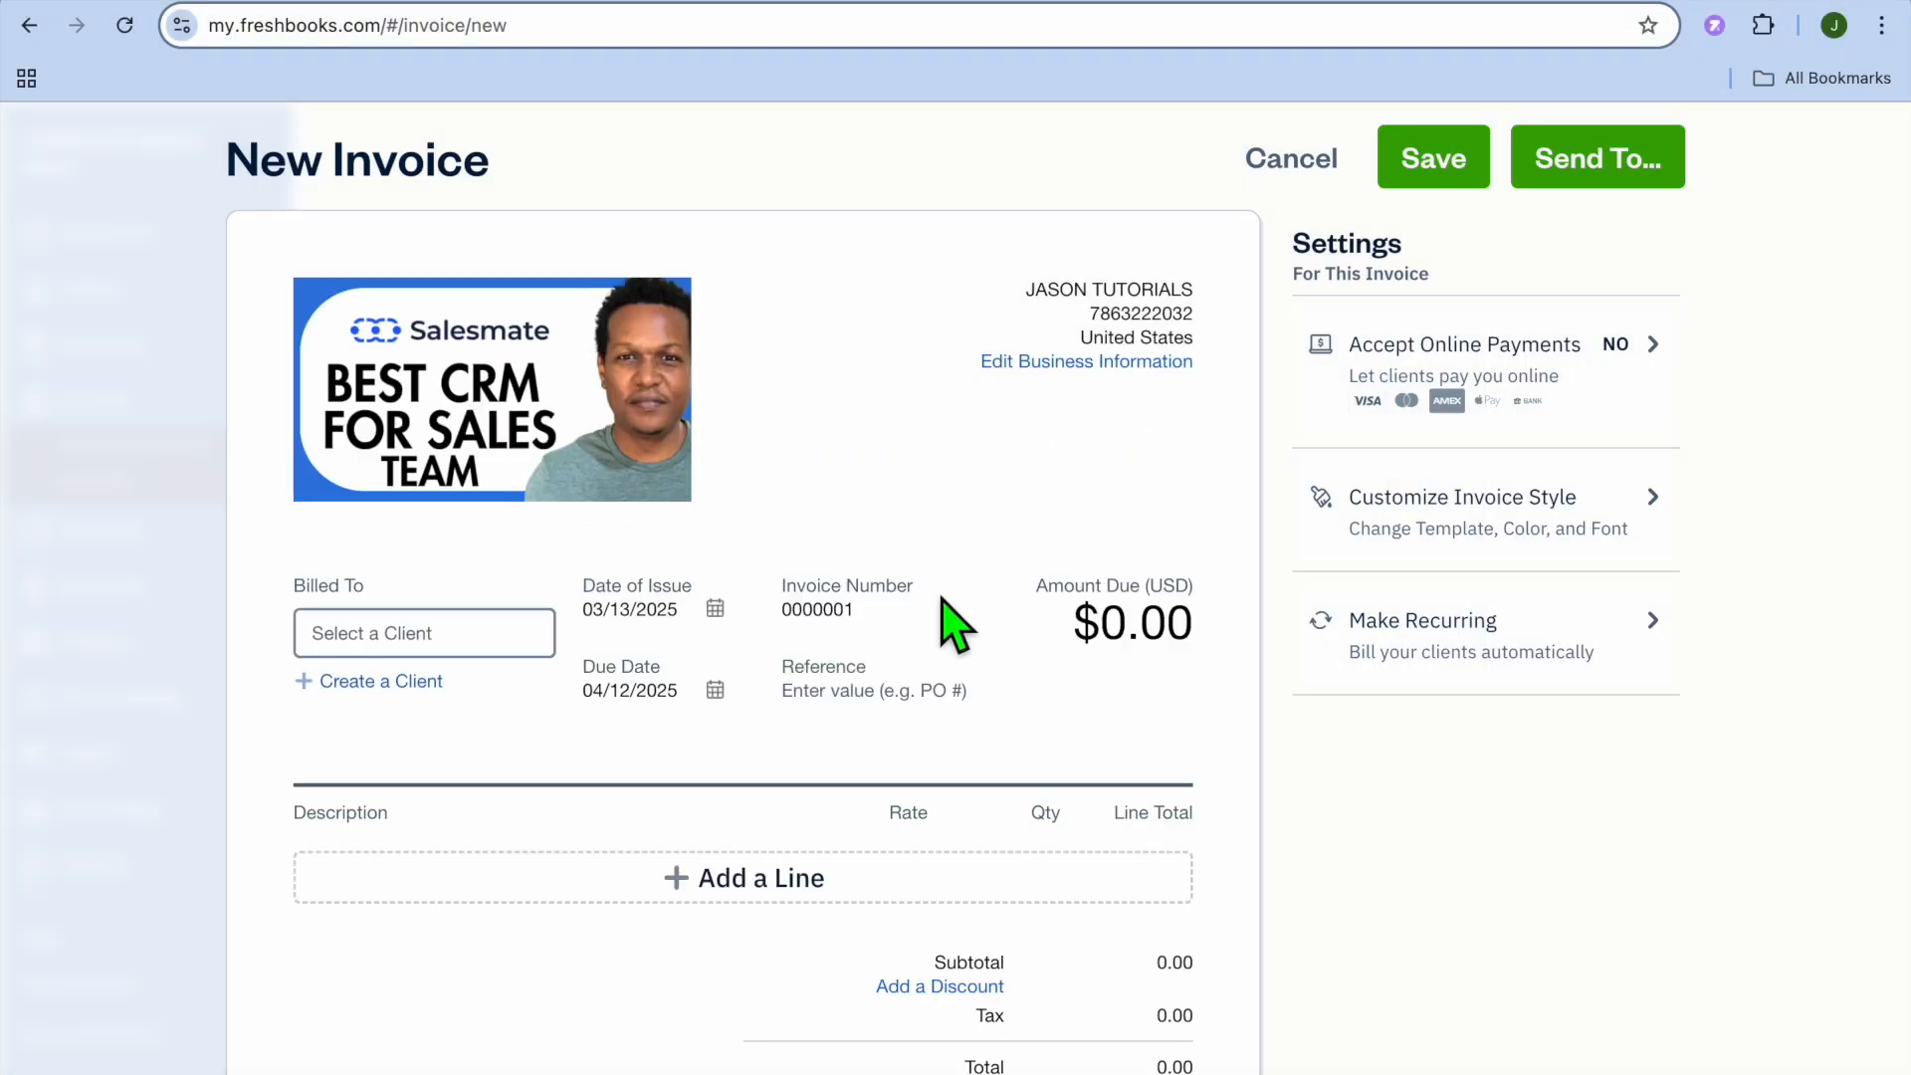
- Bill the invoice to the JASON TUTORIALS client
scroll(946, 622, "down", 3)
left_click(445, 360)
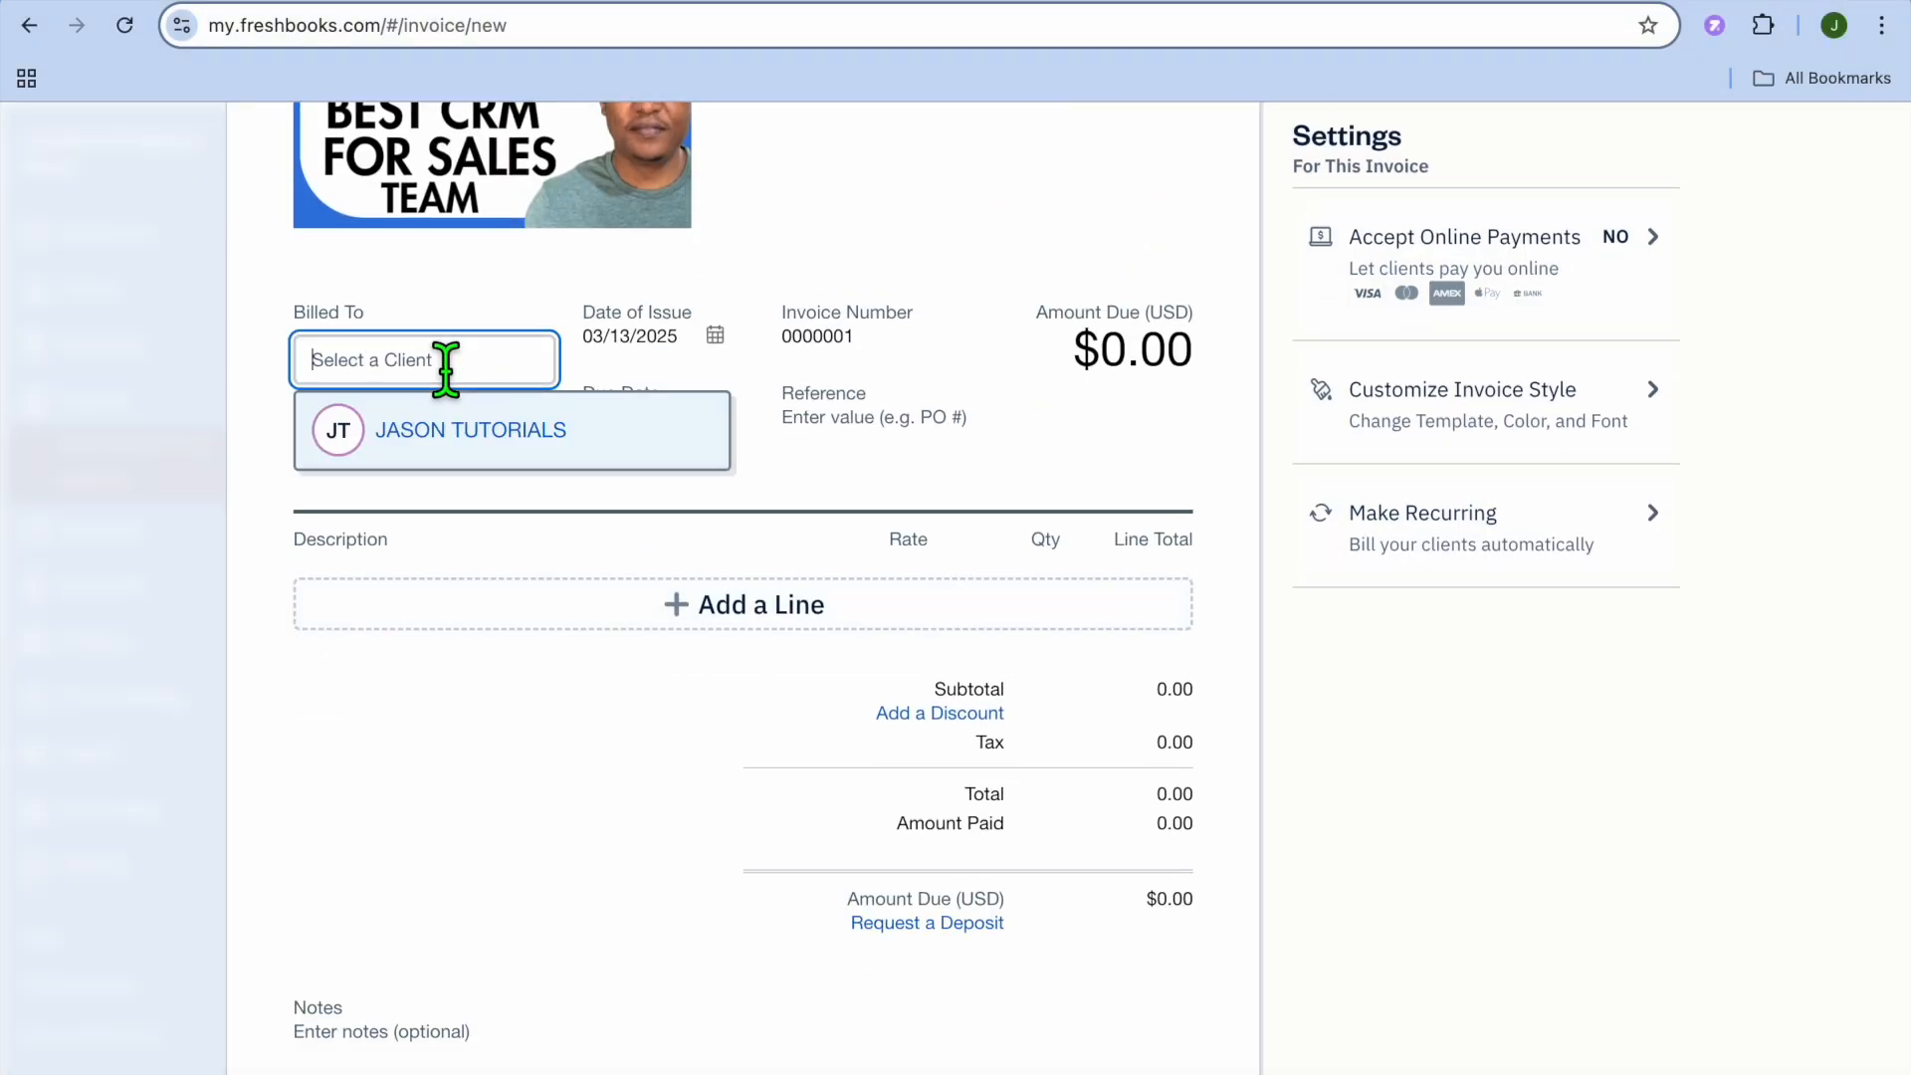
left_click(468, 456)
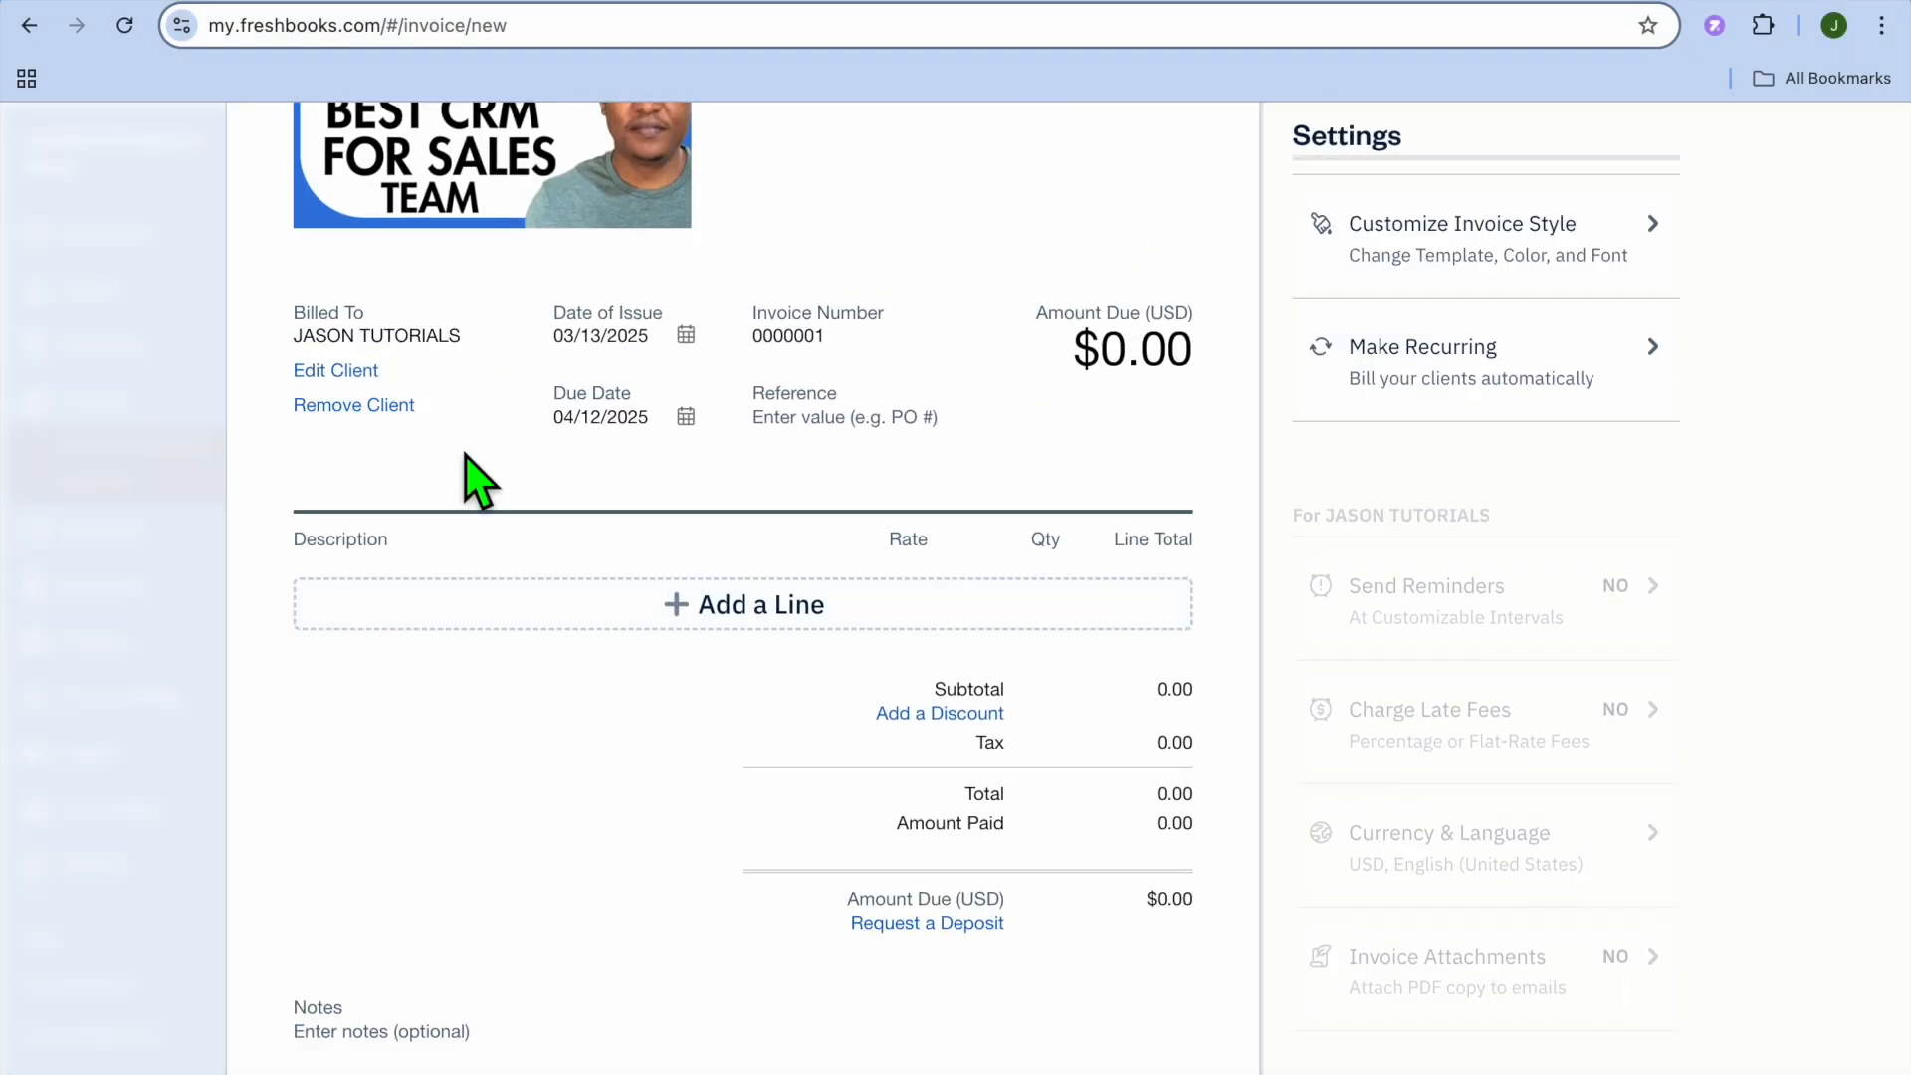
- Add a THUMBNAIL line item and set its rate to $100
left_click(477, 592)
left_click(398, 647)
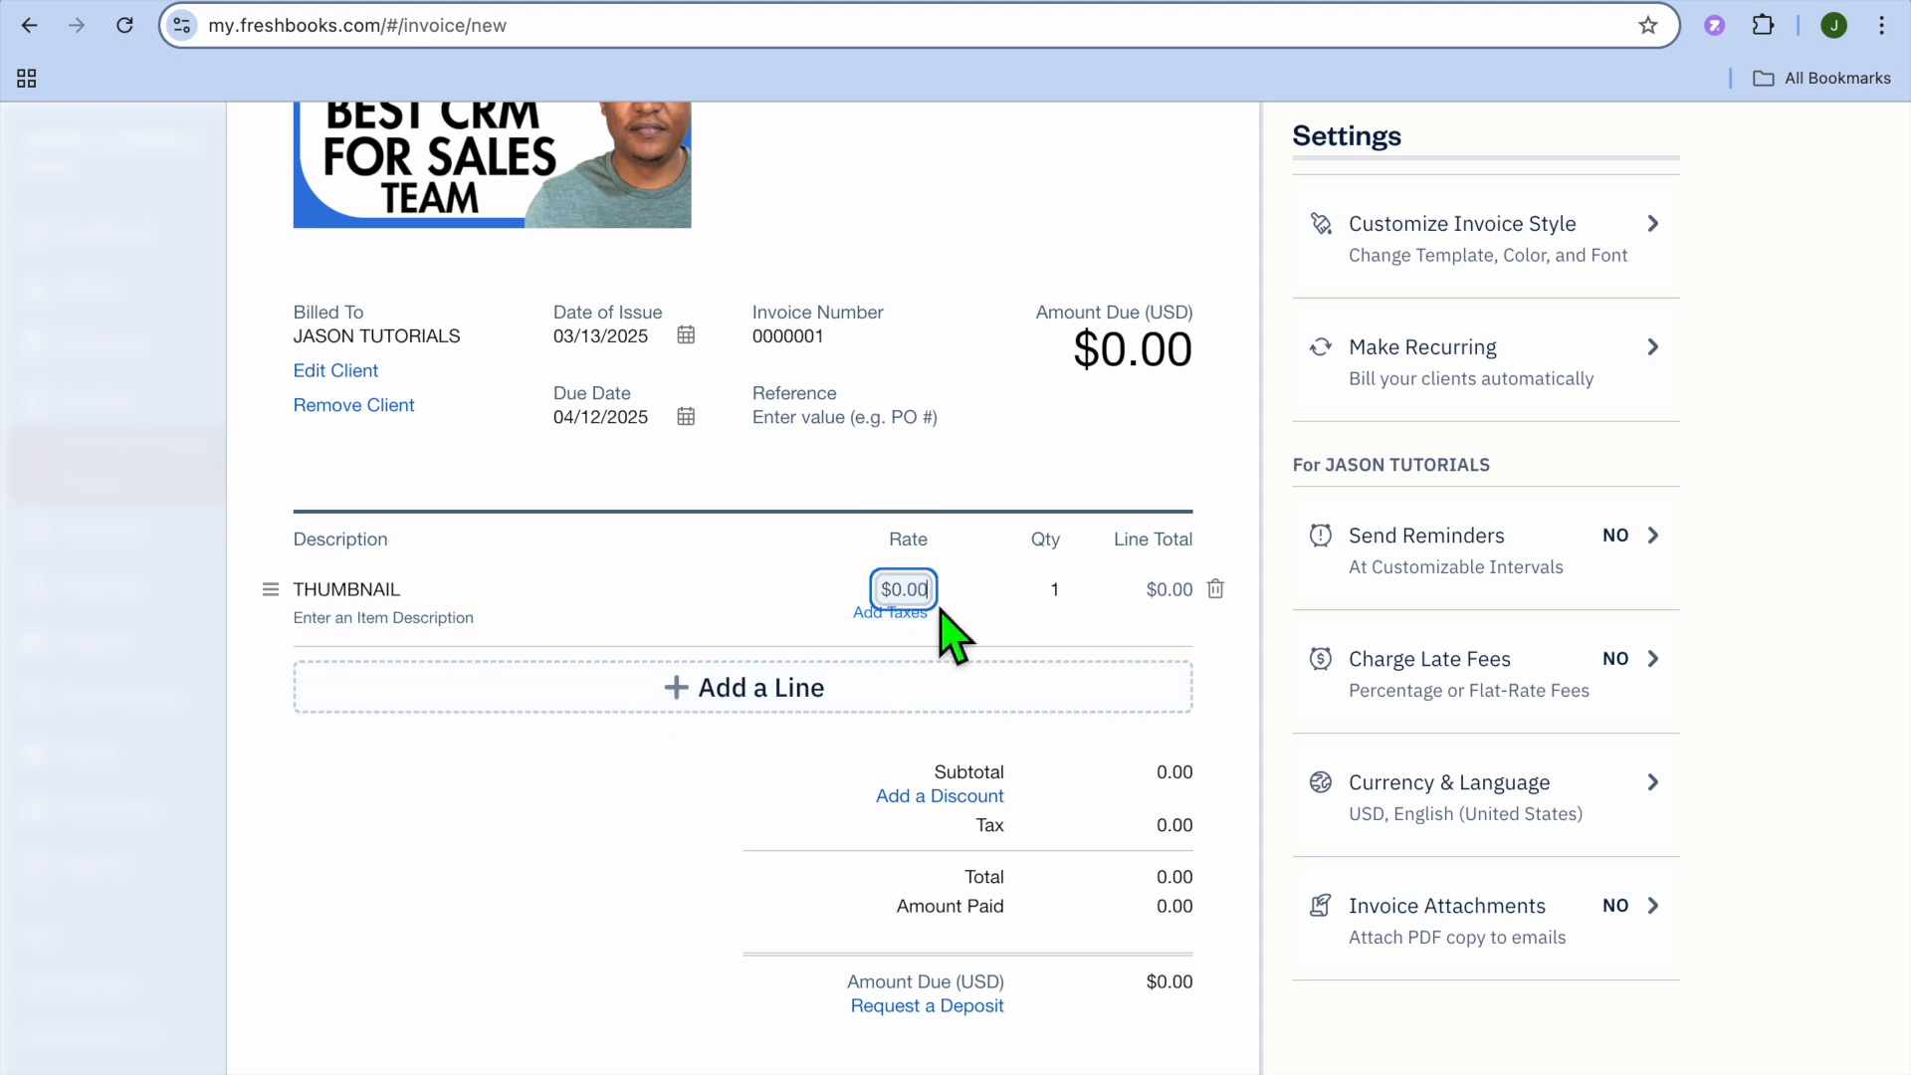
left_click_drag(939, 607, 911, 609)
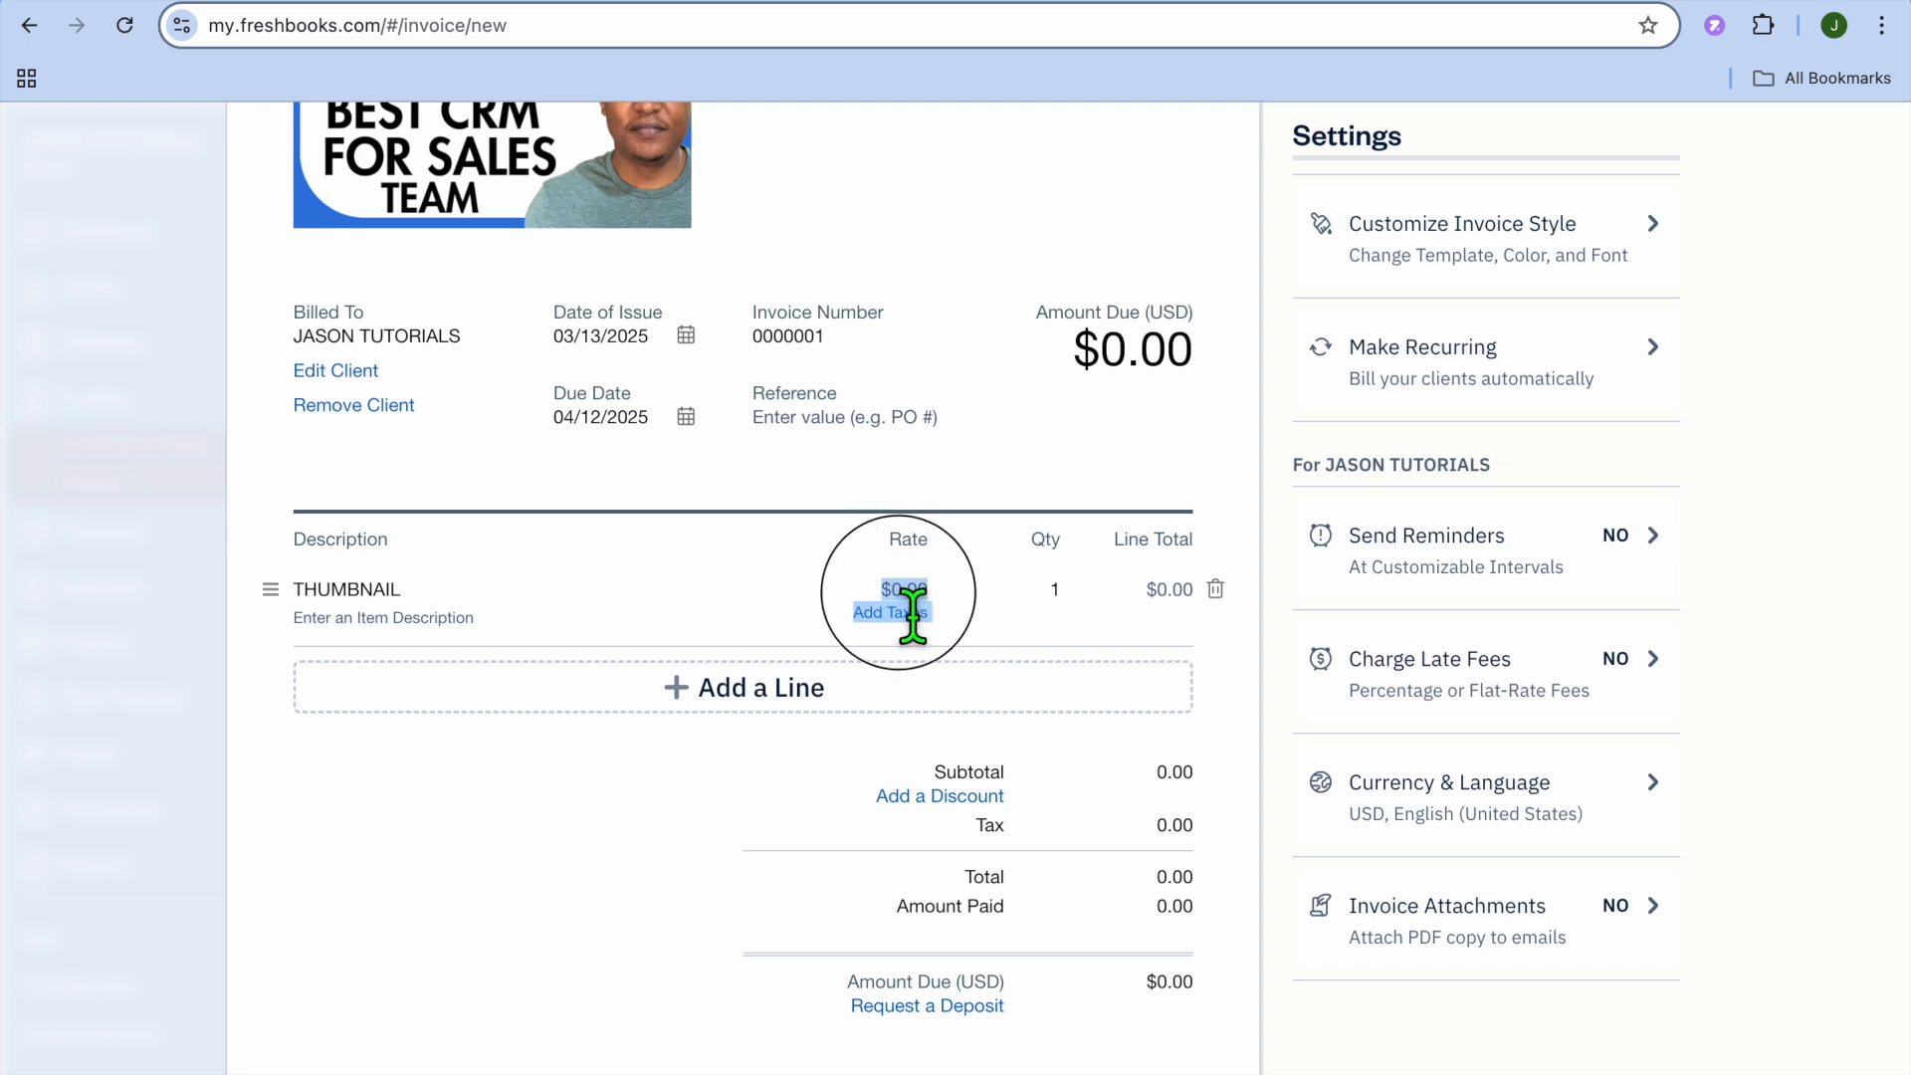
left_click(912, 609)
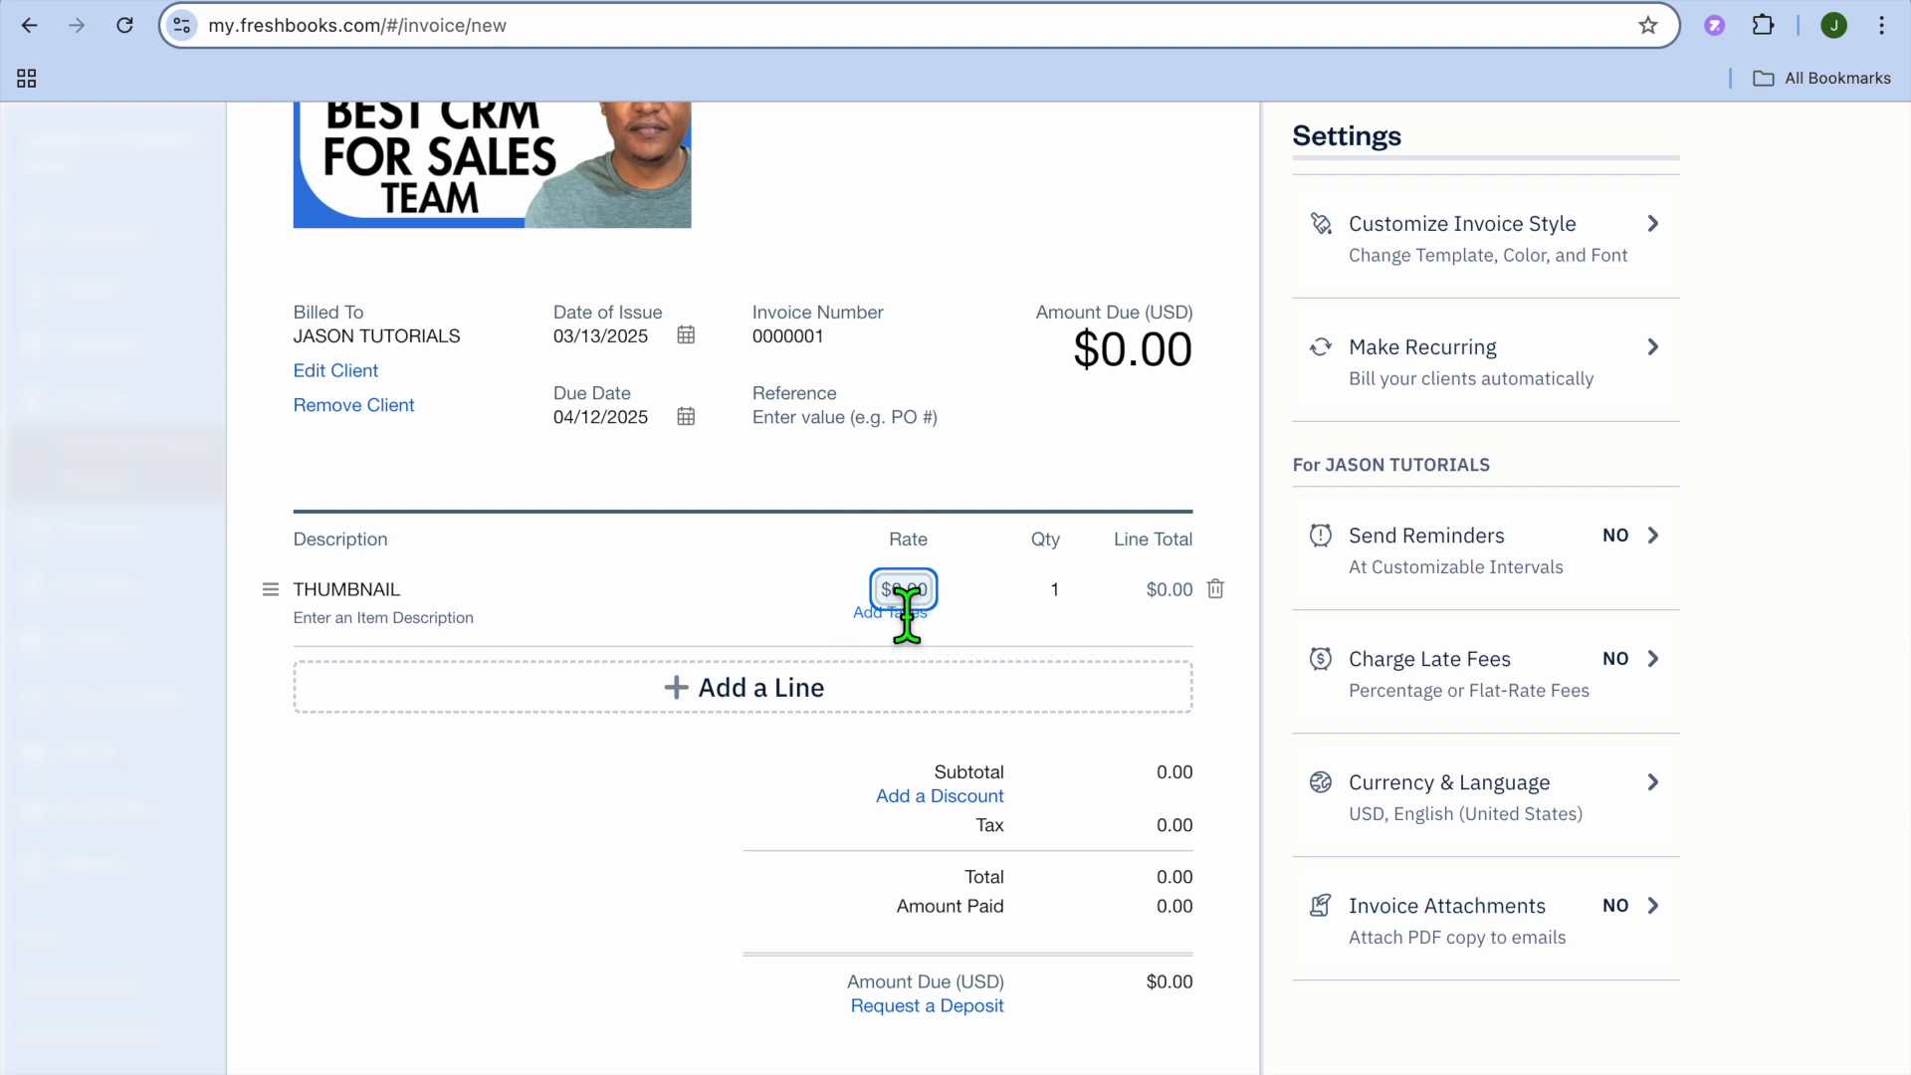
type("100")
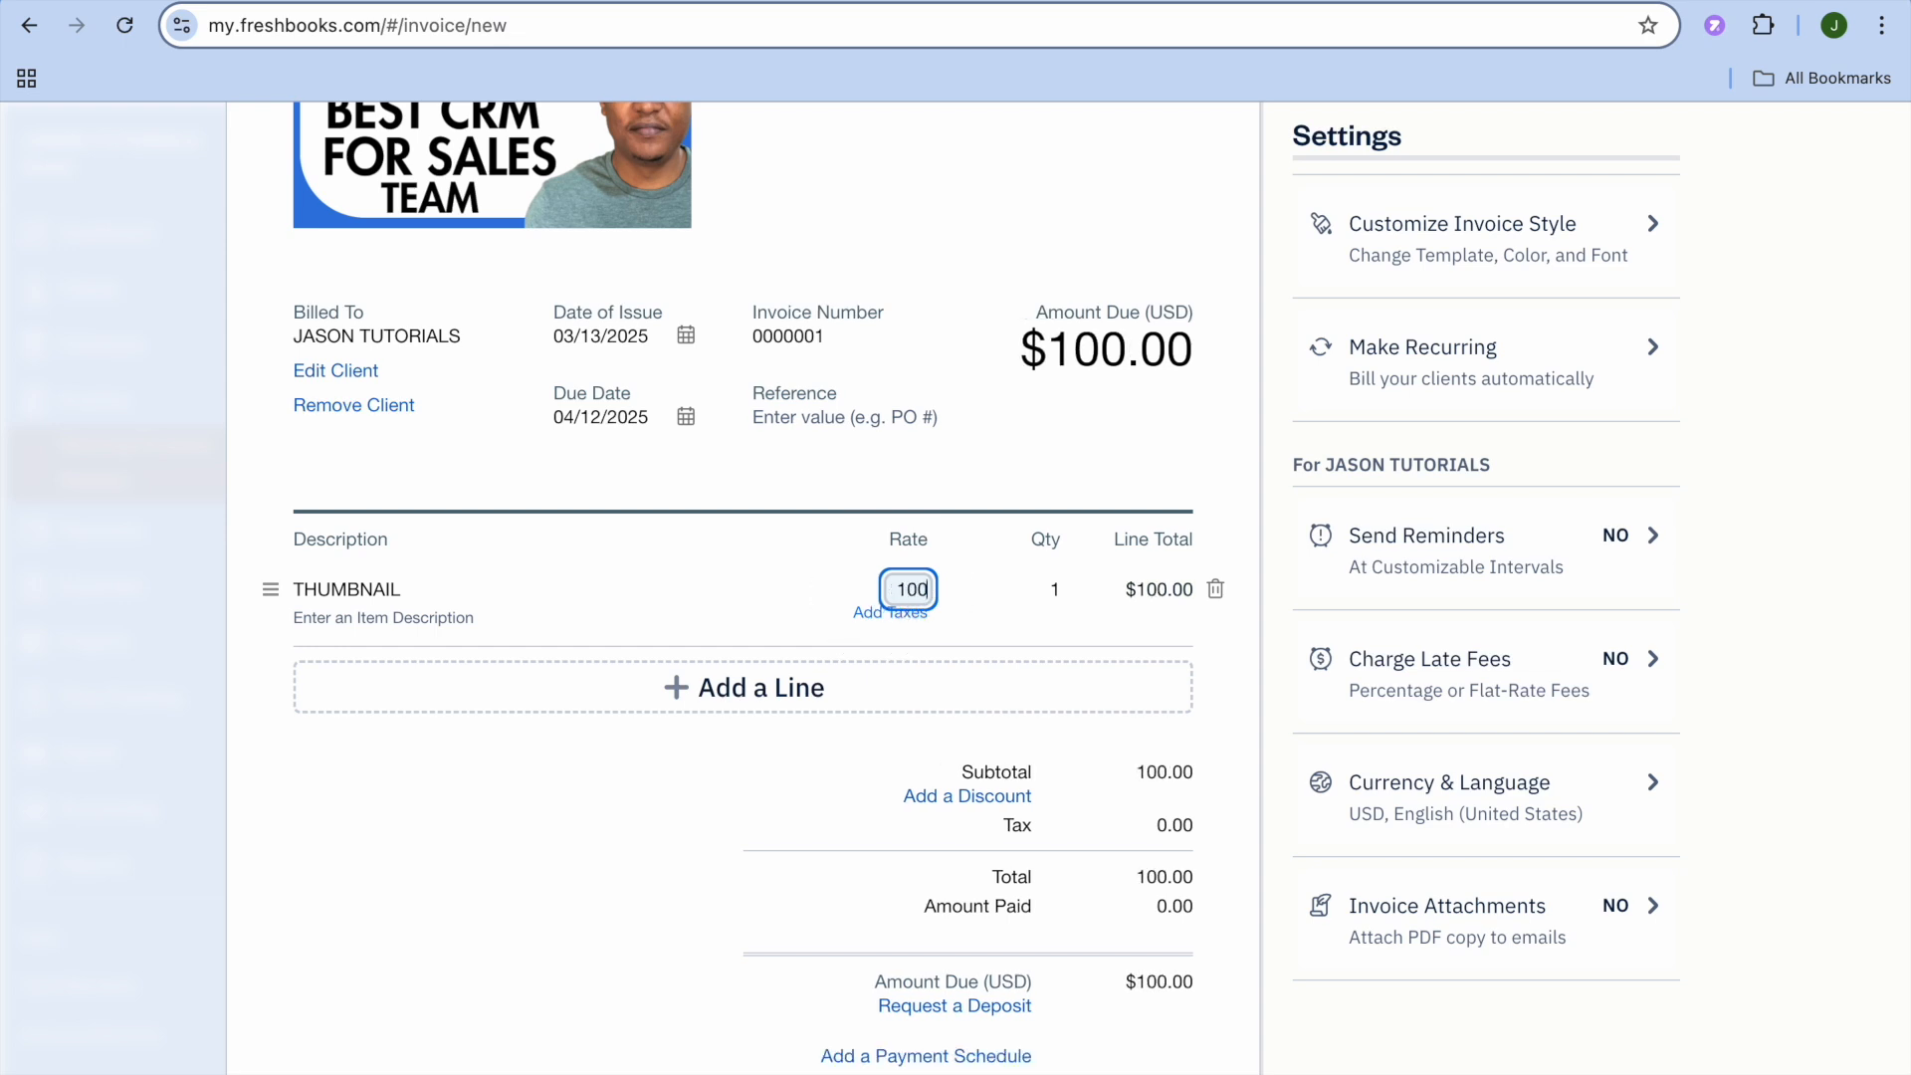
left_click(789, 816)
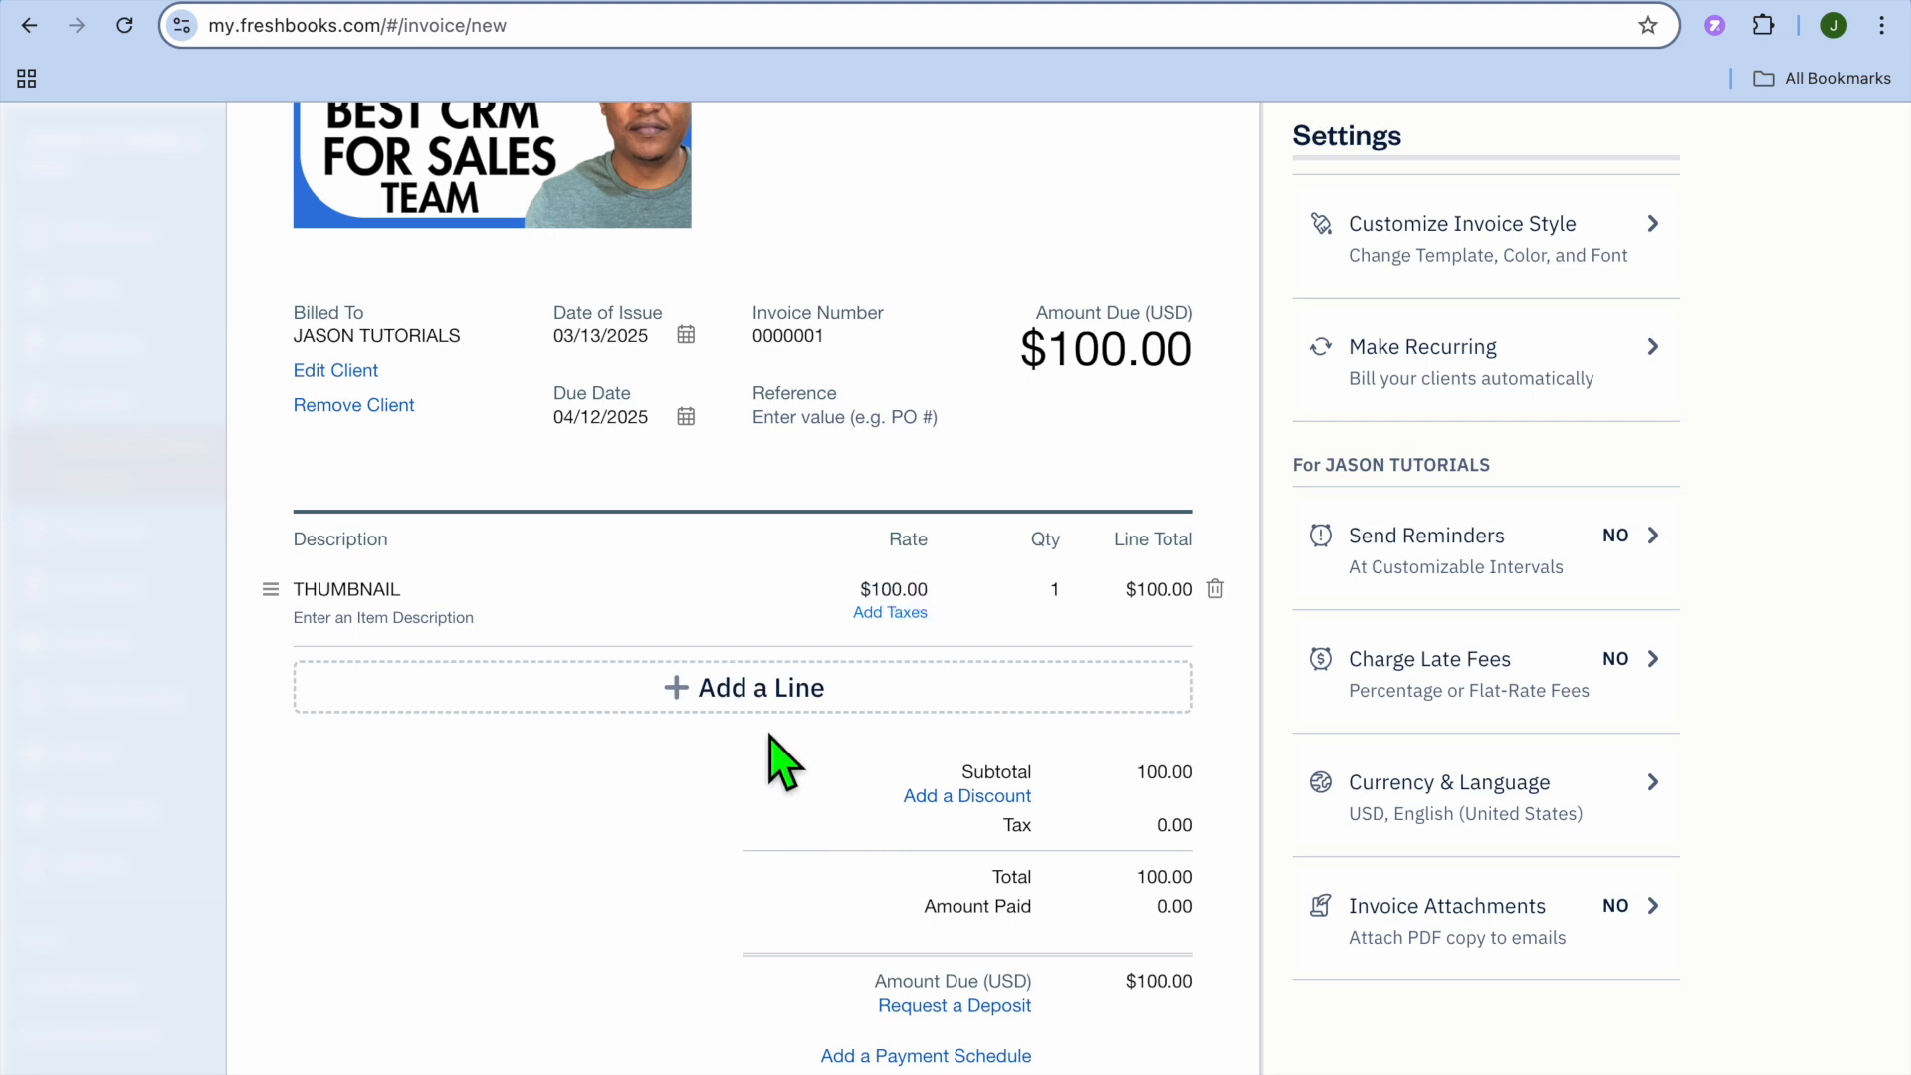
- Open the Accept Online Payments setting and review its card and bank transfer options
scroll(728, 894, "down", 6)
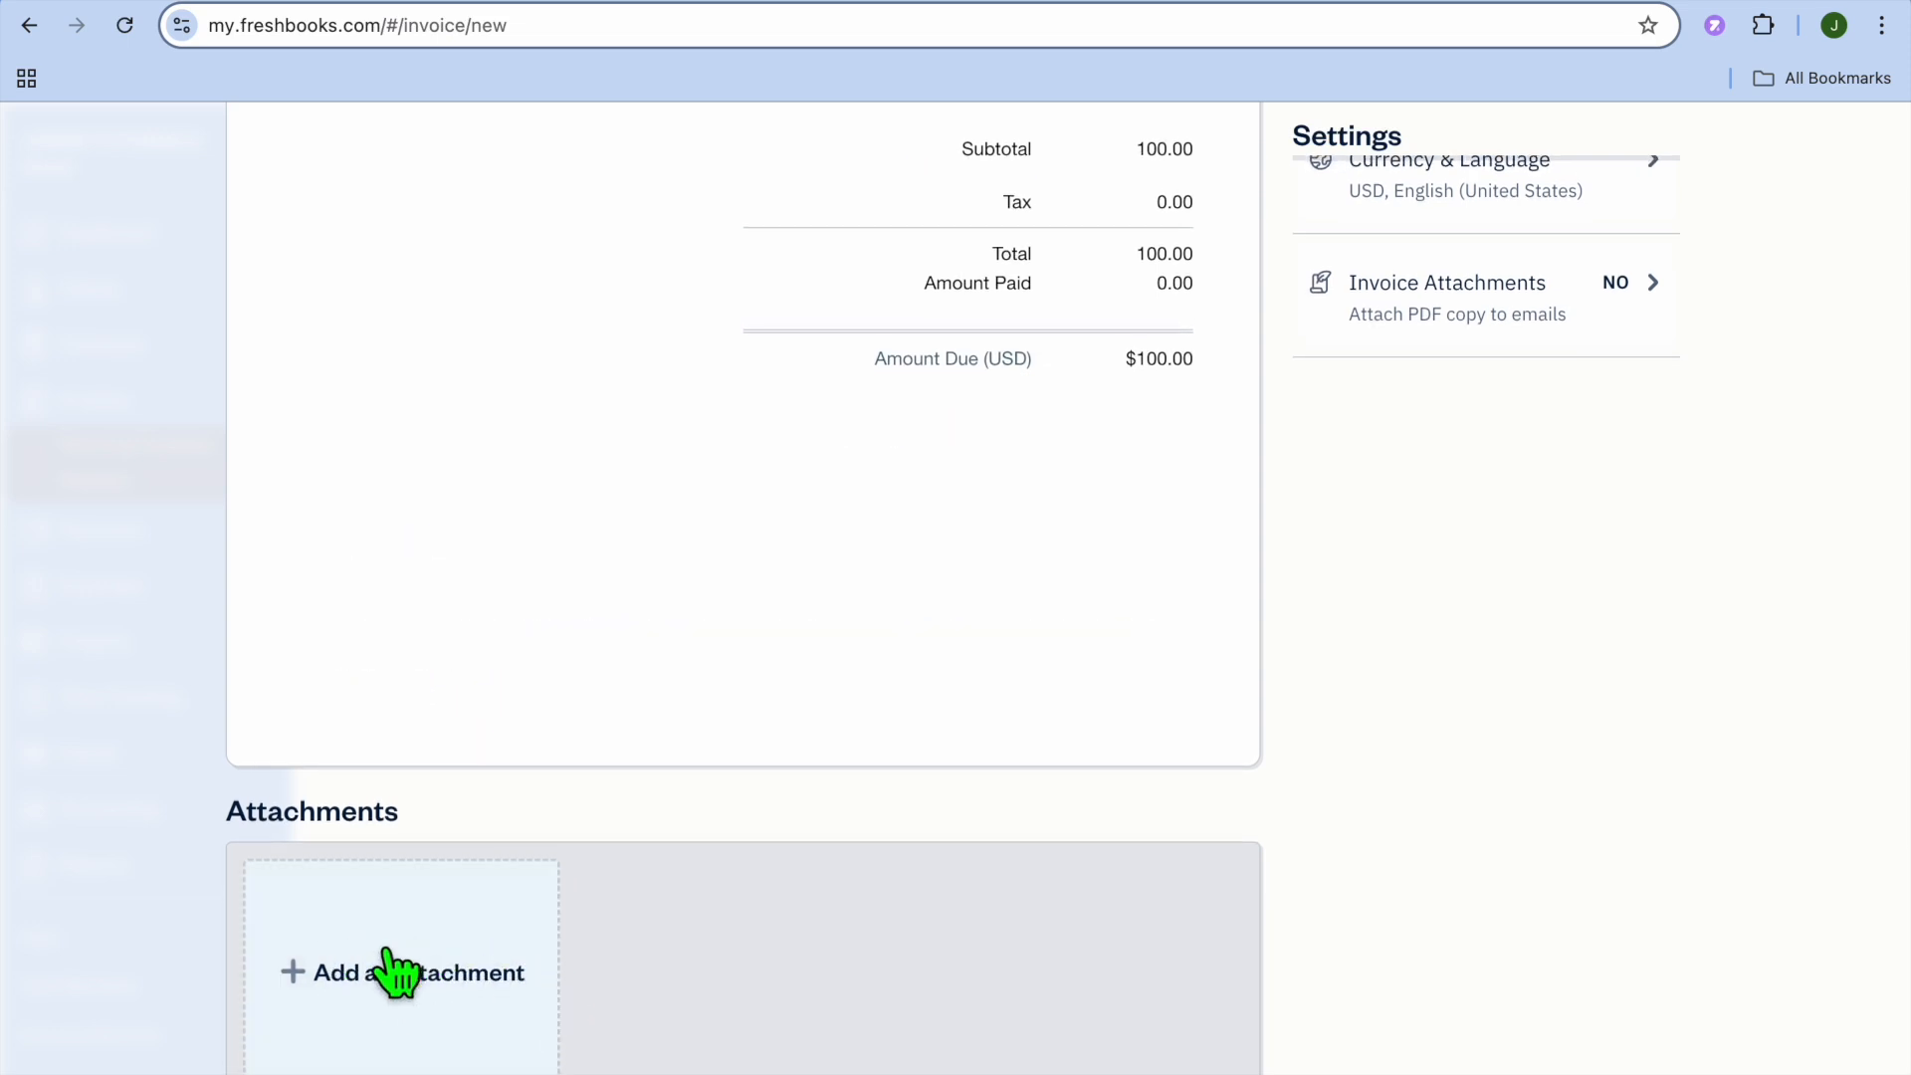
scroll(808, 762, "up", 1)
scroll(809, 762, "up", 9)
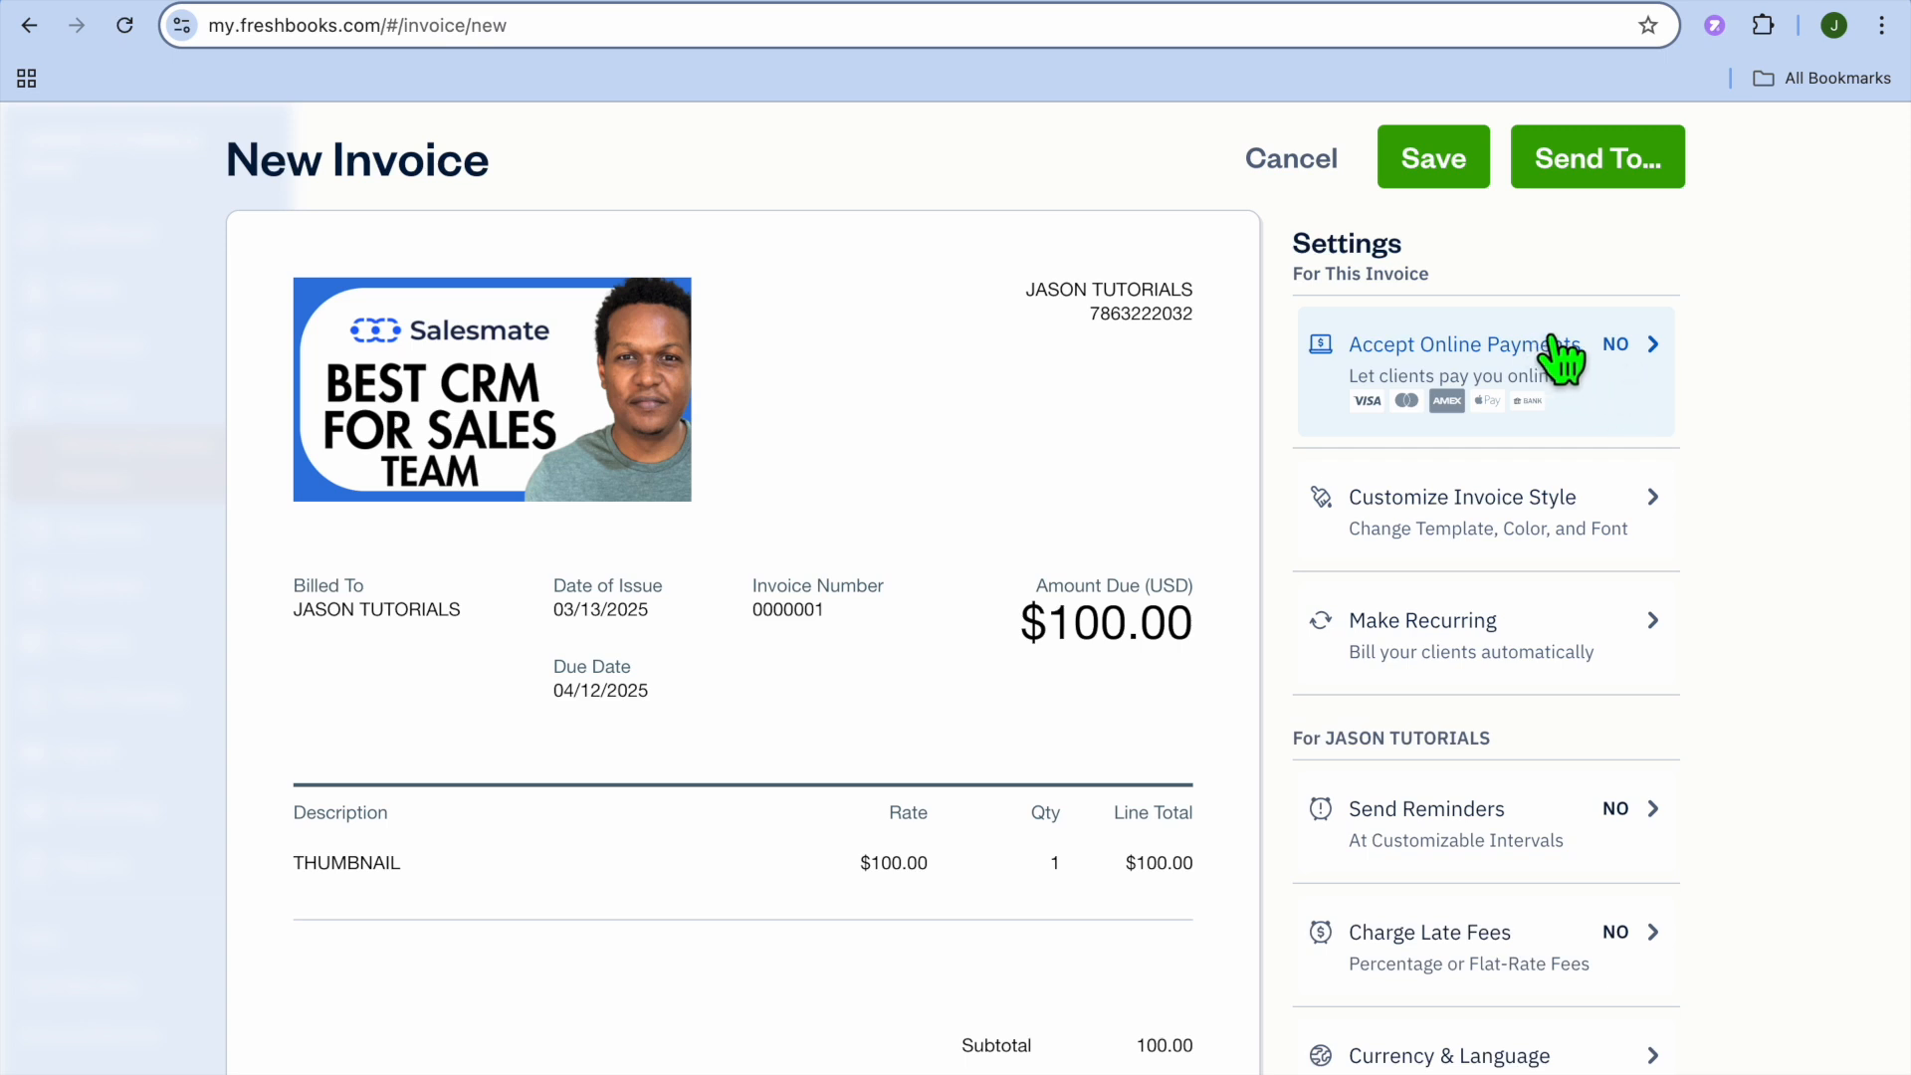
left_click(1589, 370)
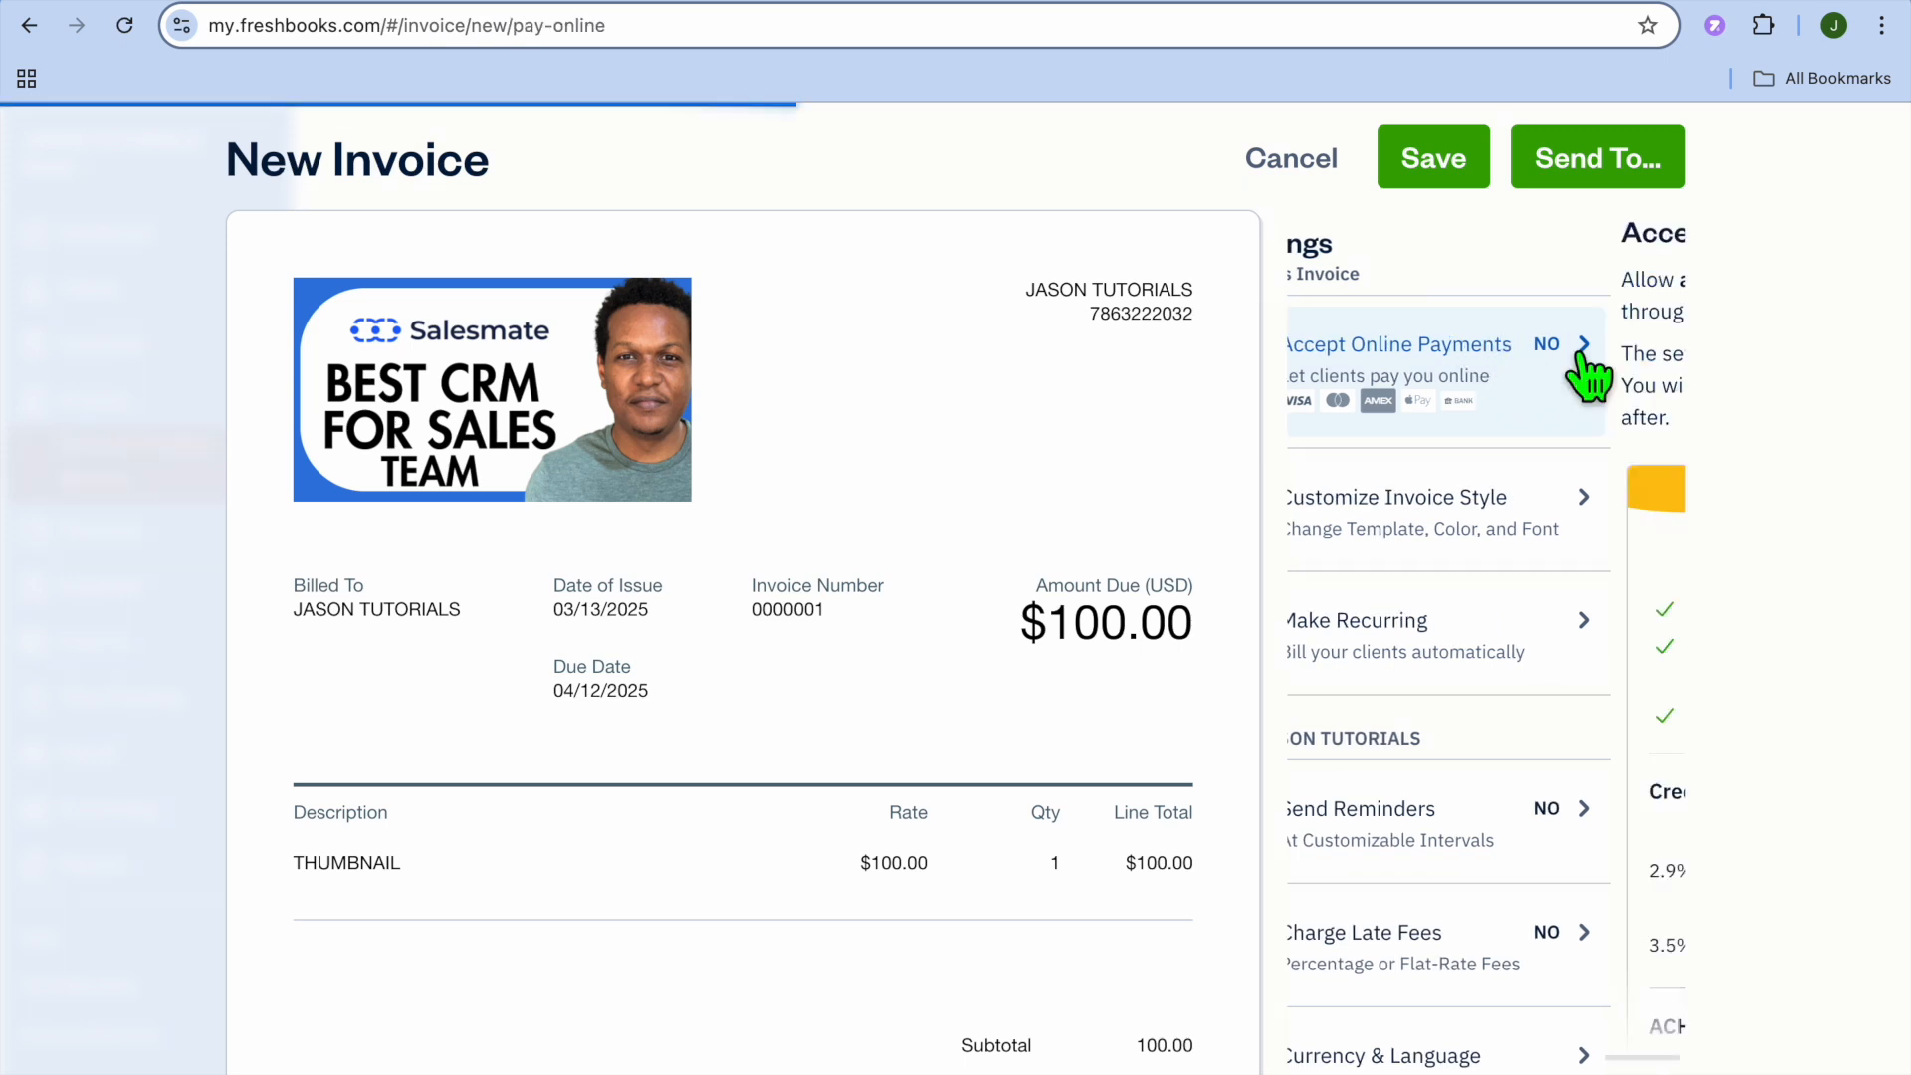
scroll(1591, 378, "down", 6)
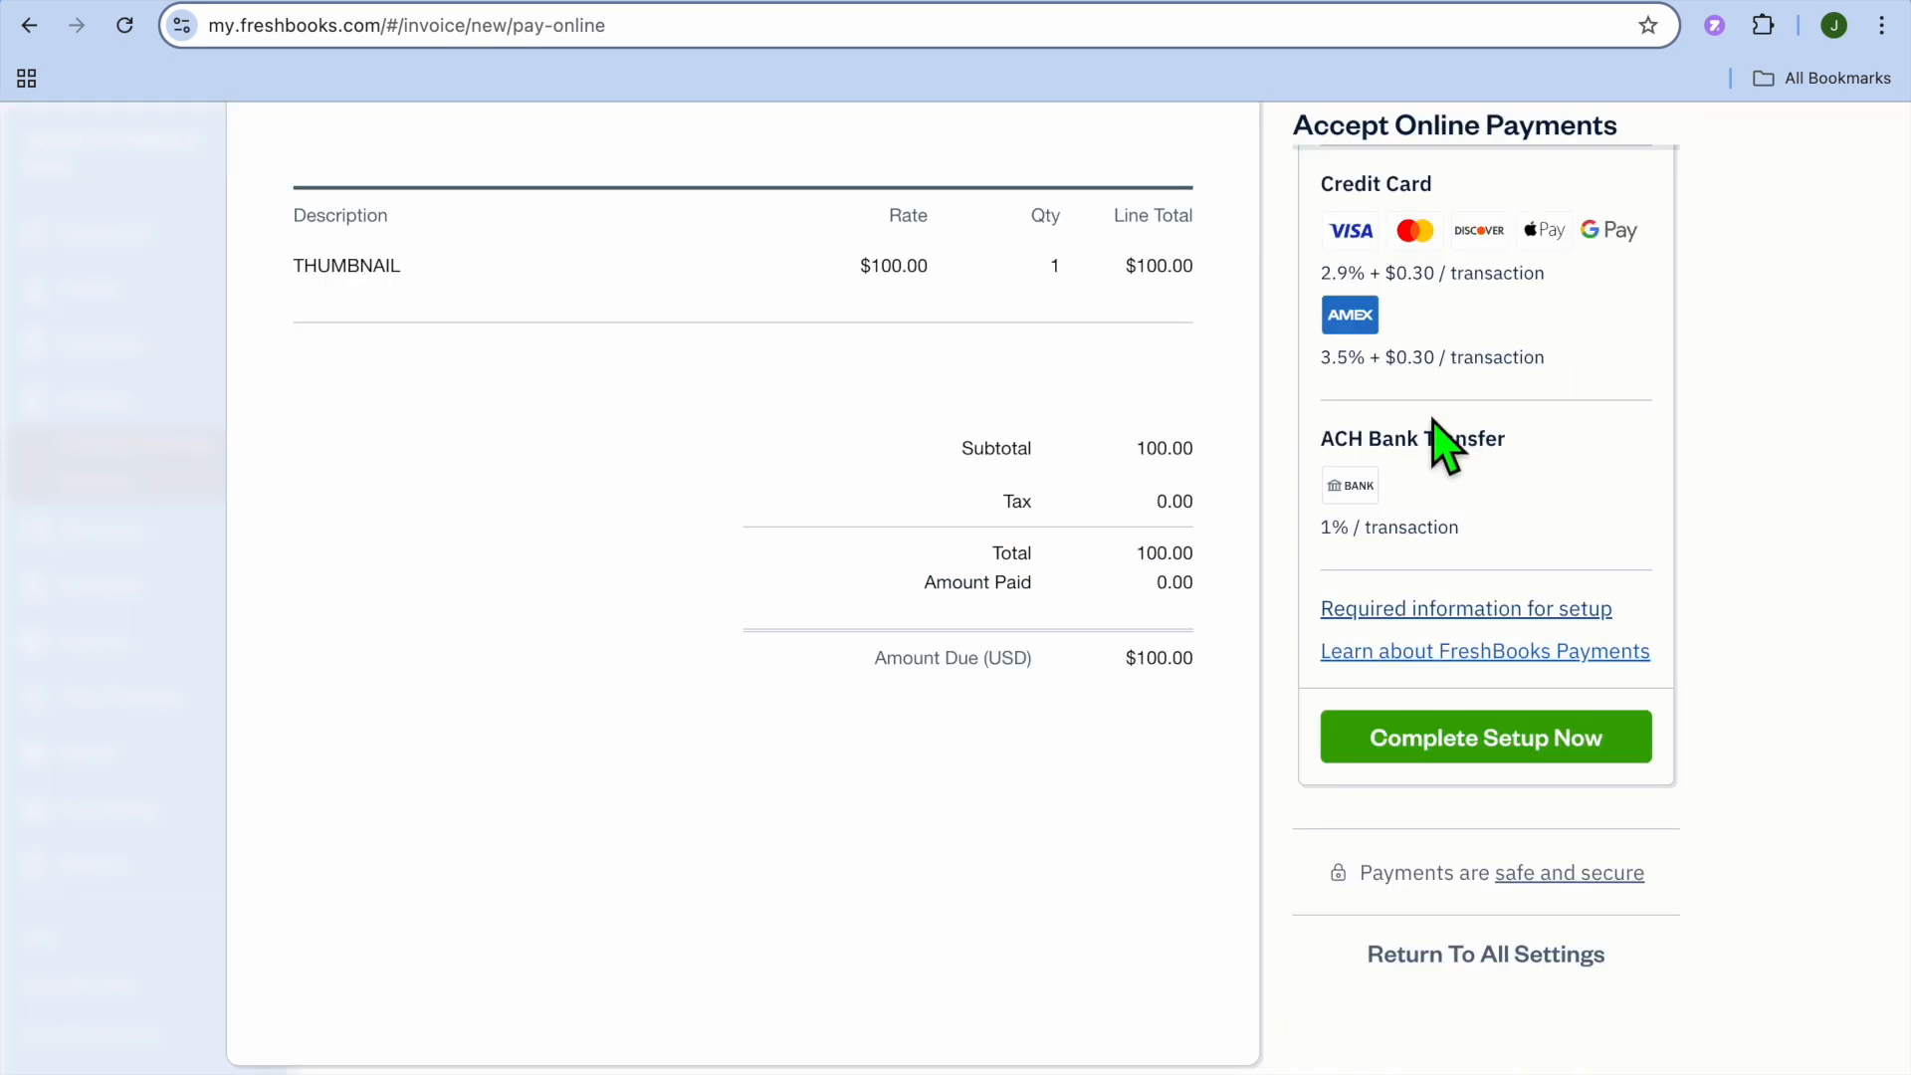
scroll(1433, 421, "up", 6)
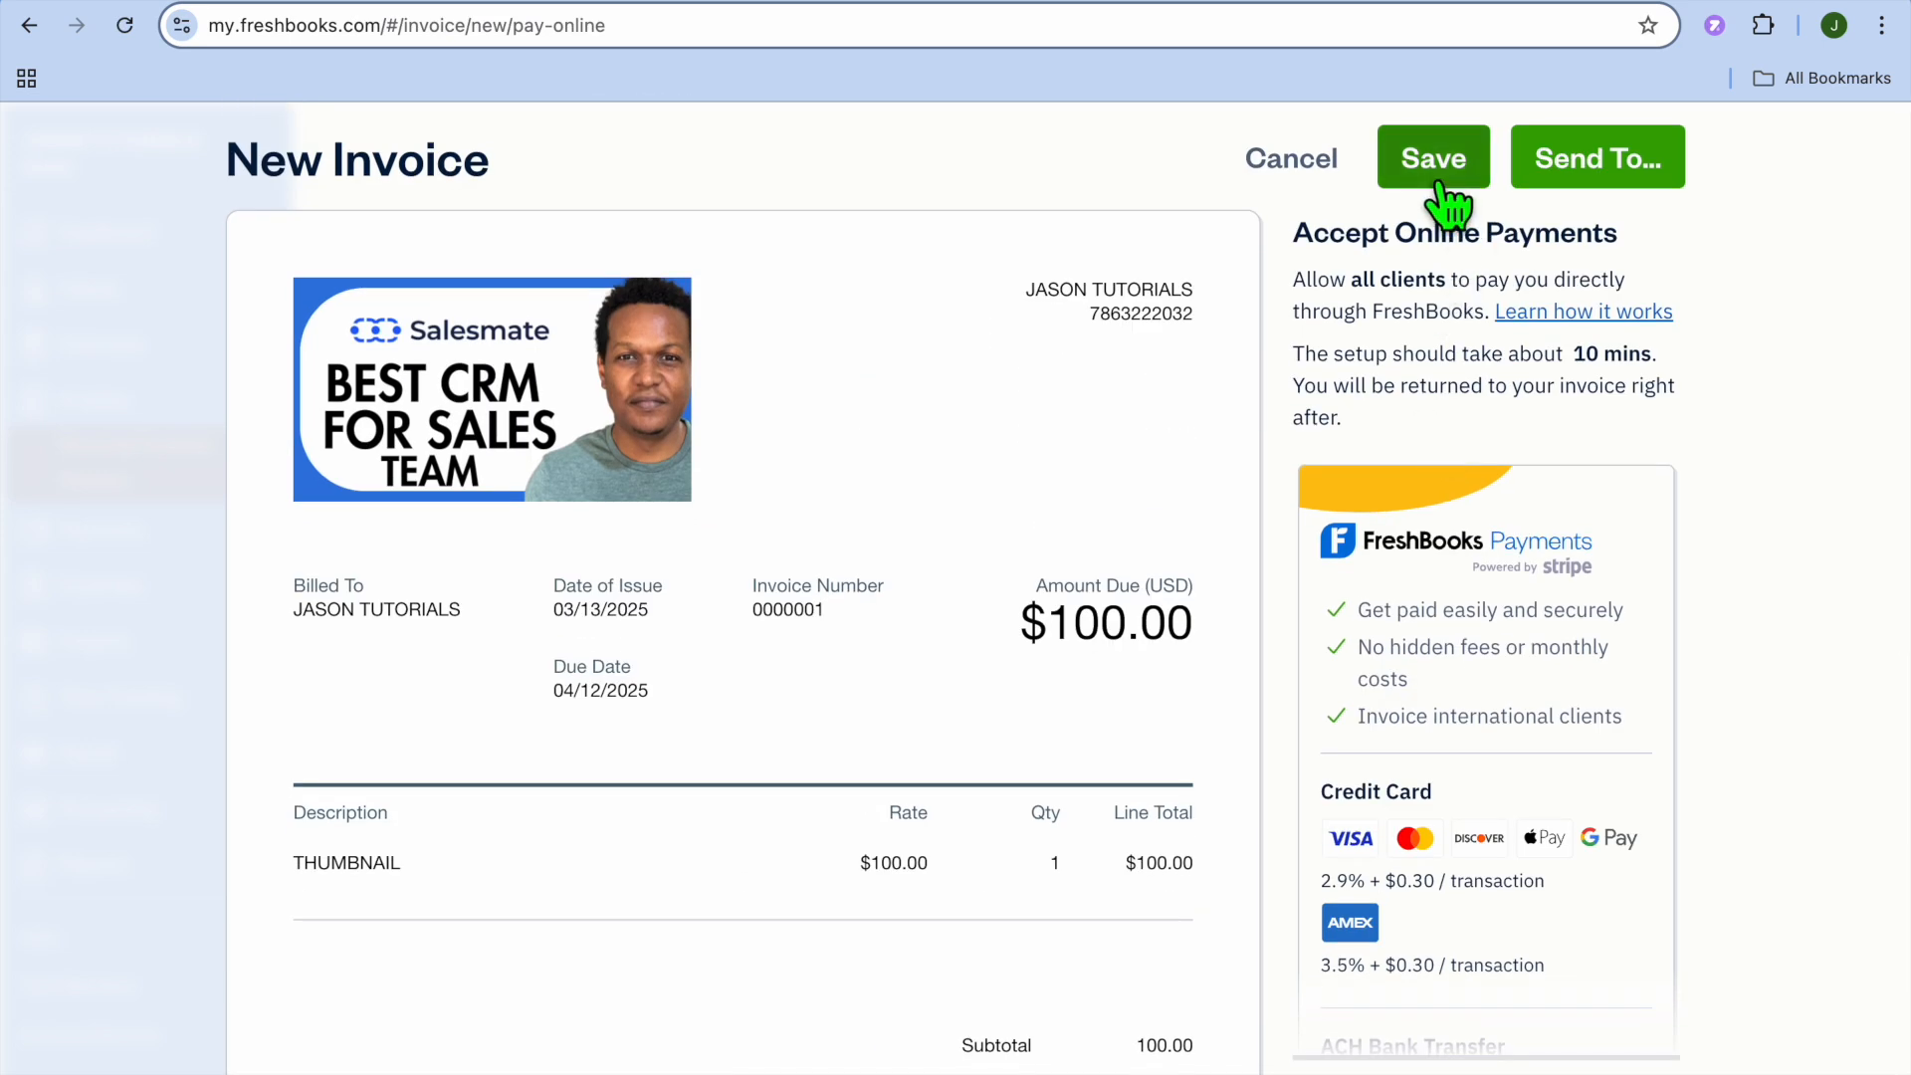
- Save the new invoice and reopen it from the recently updated invoices list
left_click(1424, 167)
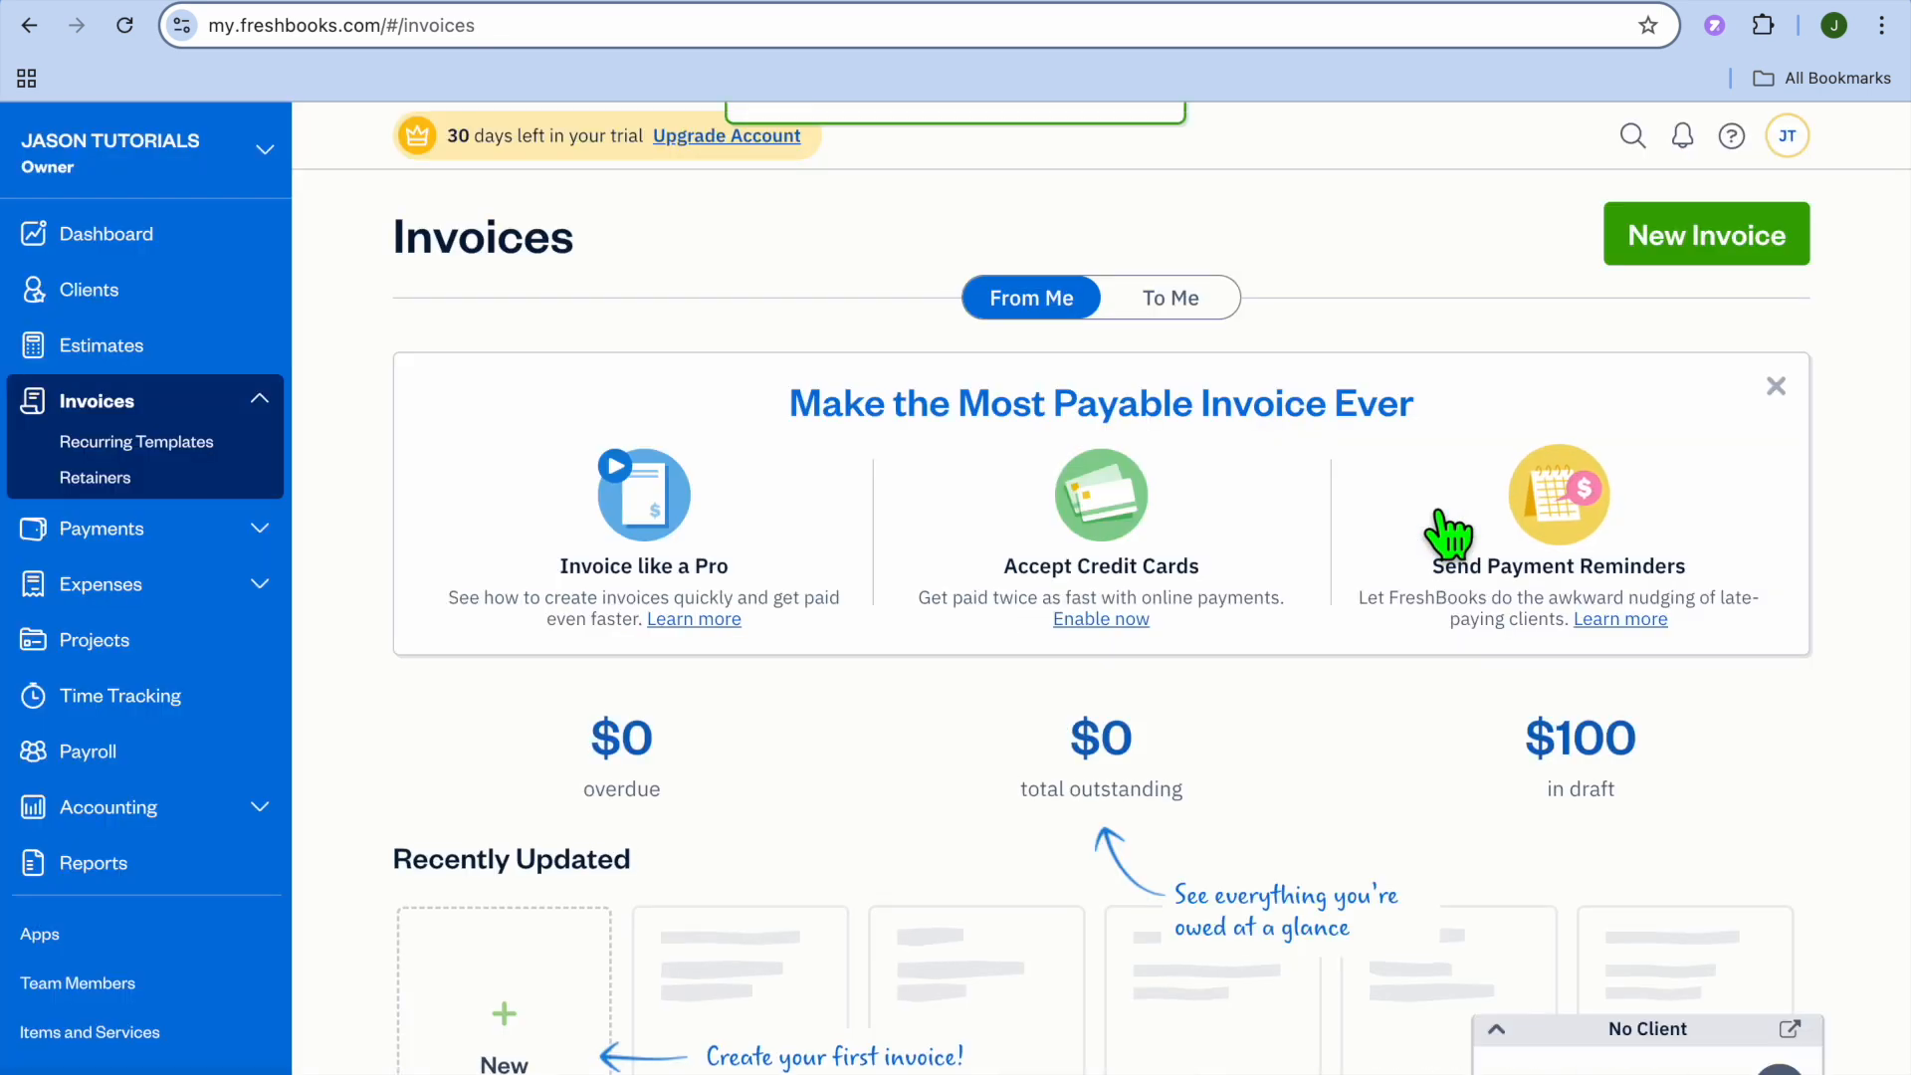
scroll(1094, 435, "down", 5)
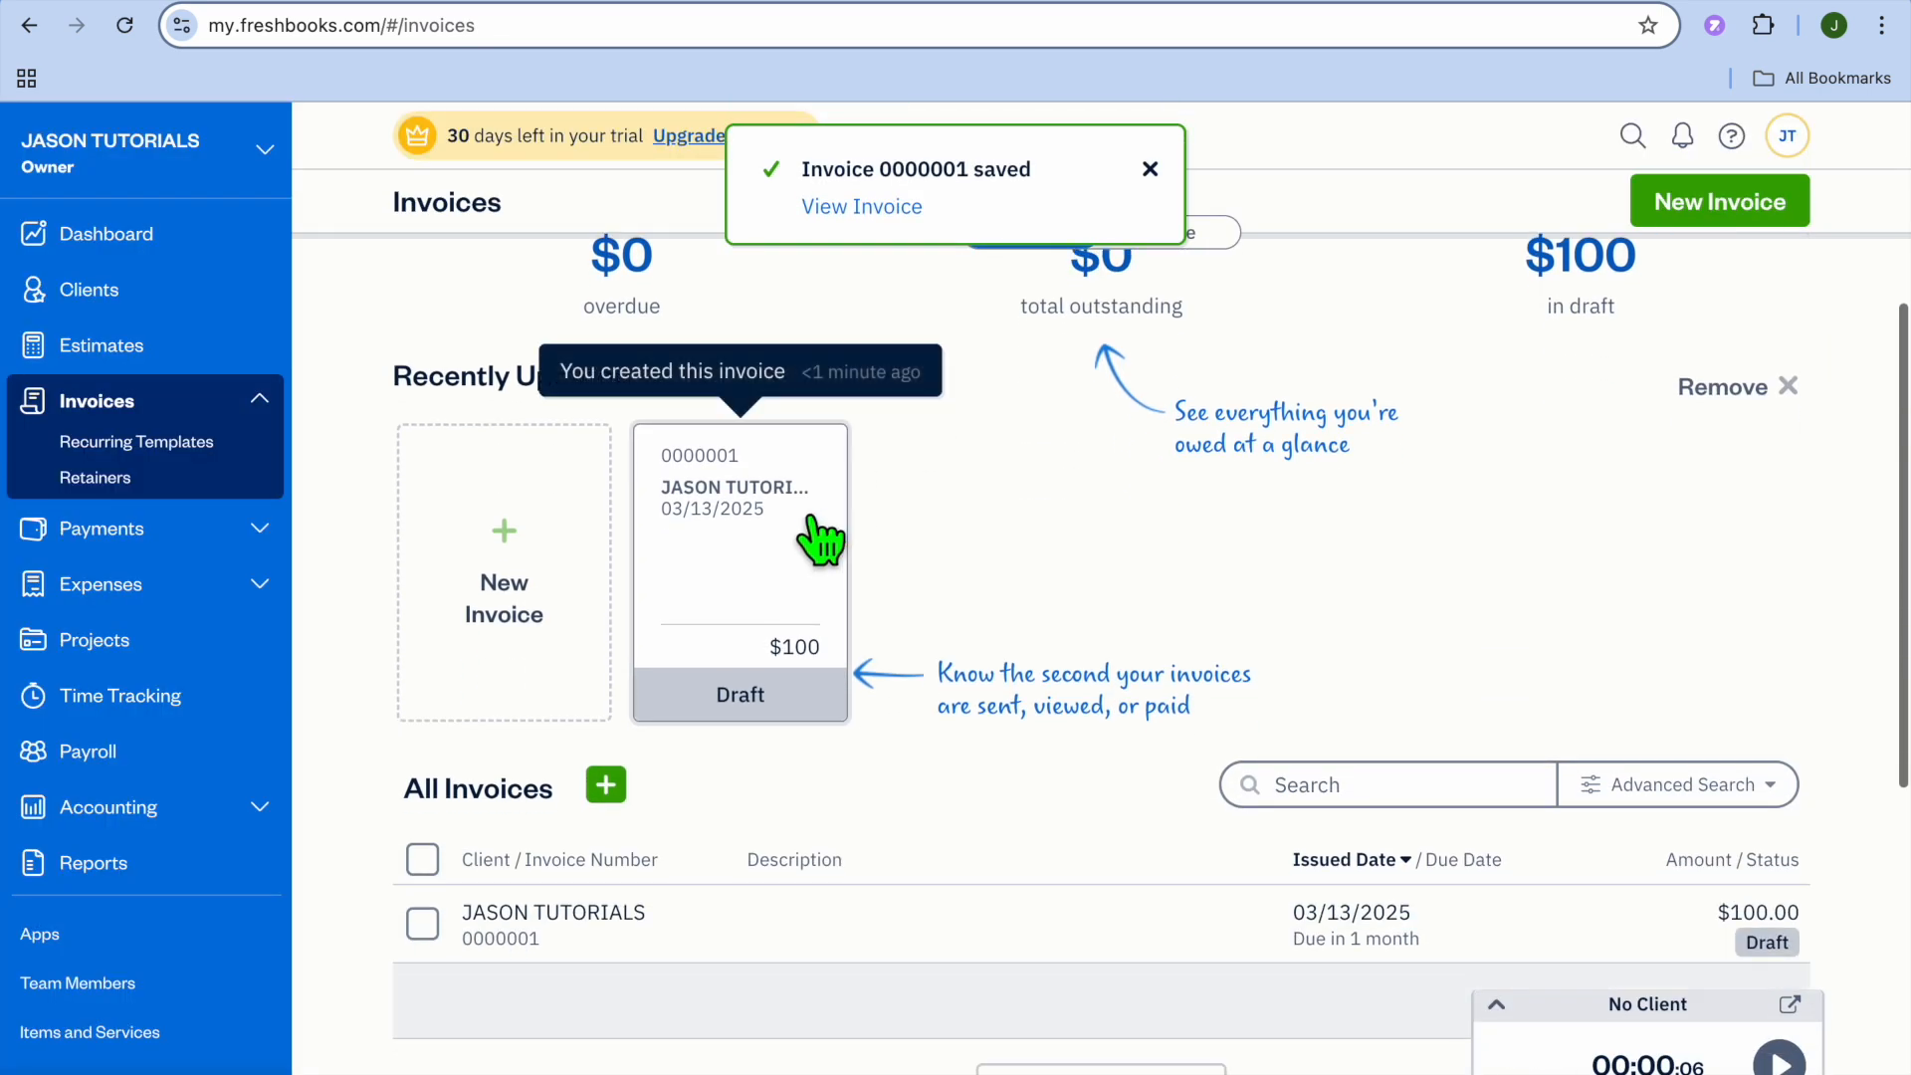
left_click(748, 585)
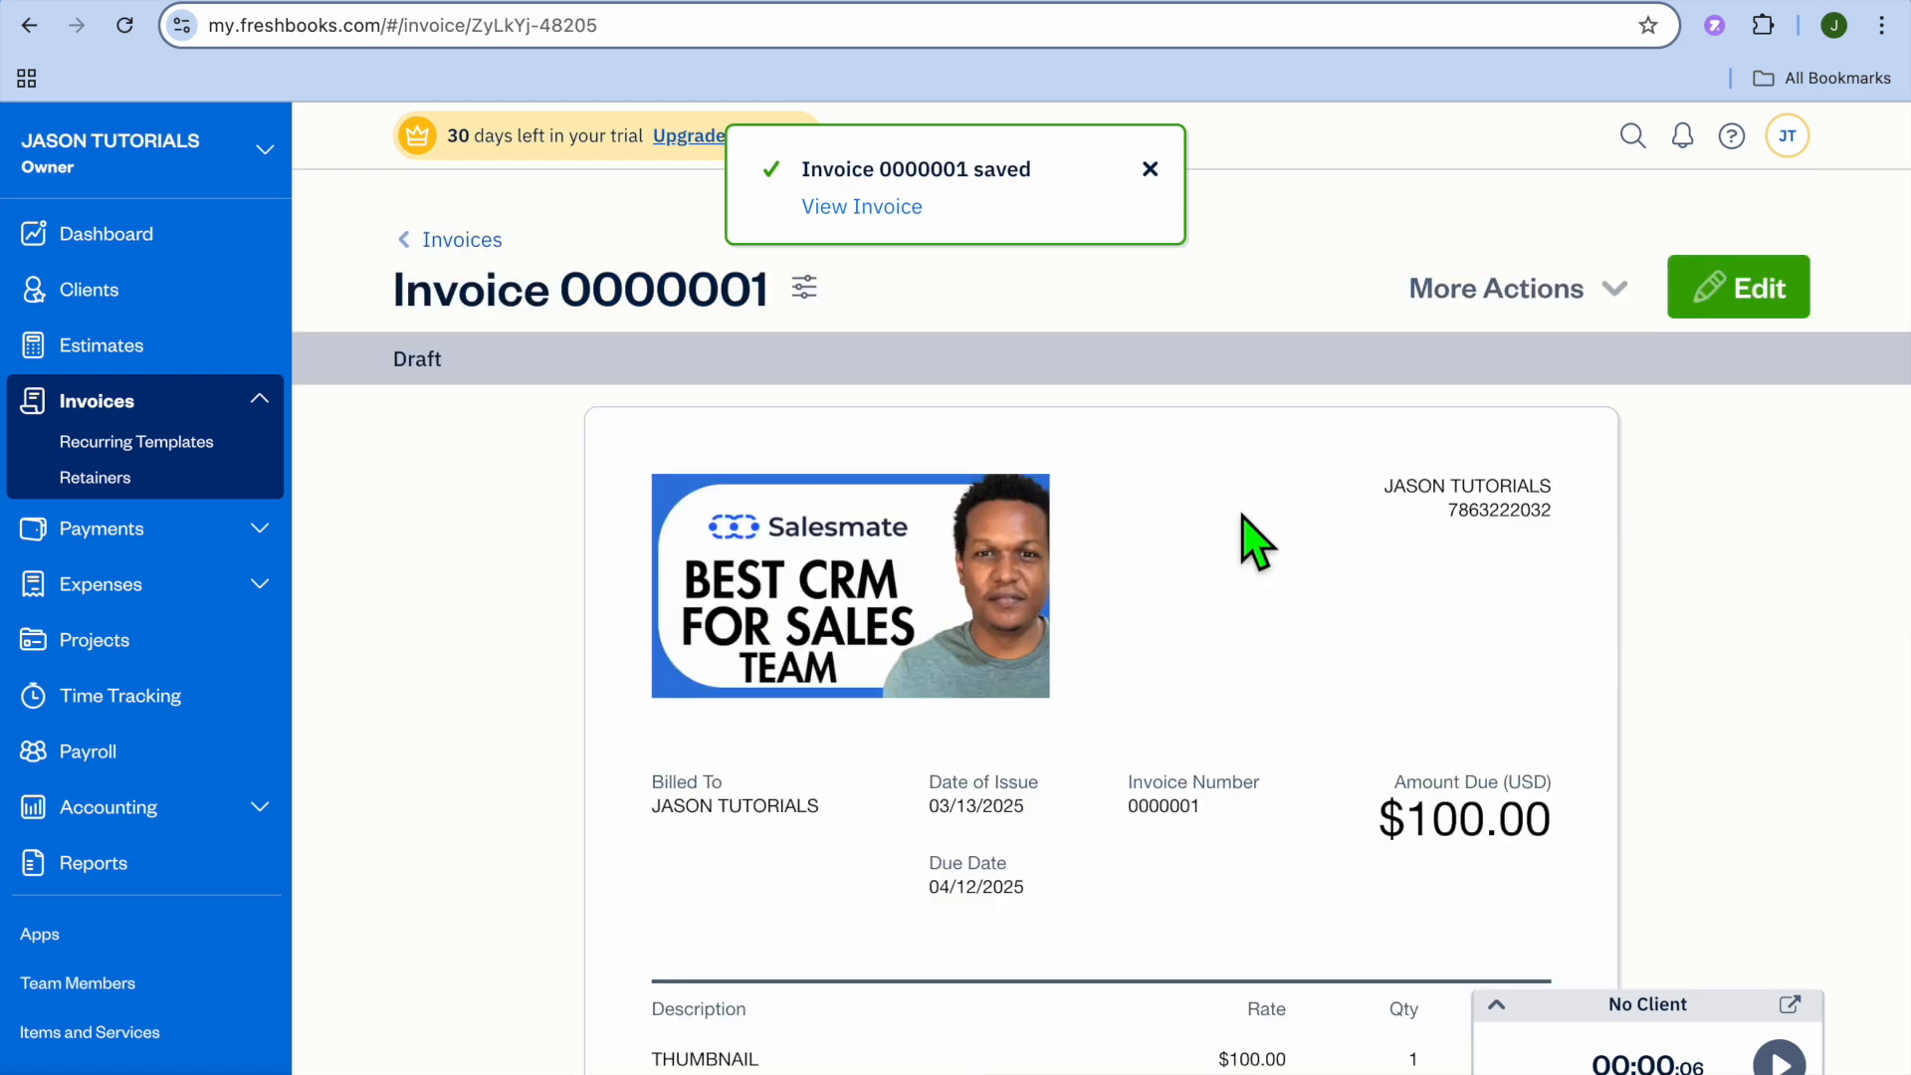
- Open the saved invoice for editing and look through its invoice settings
scroll(1254, 528, "down", 3)
left_click(1767, 221)
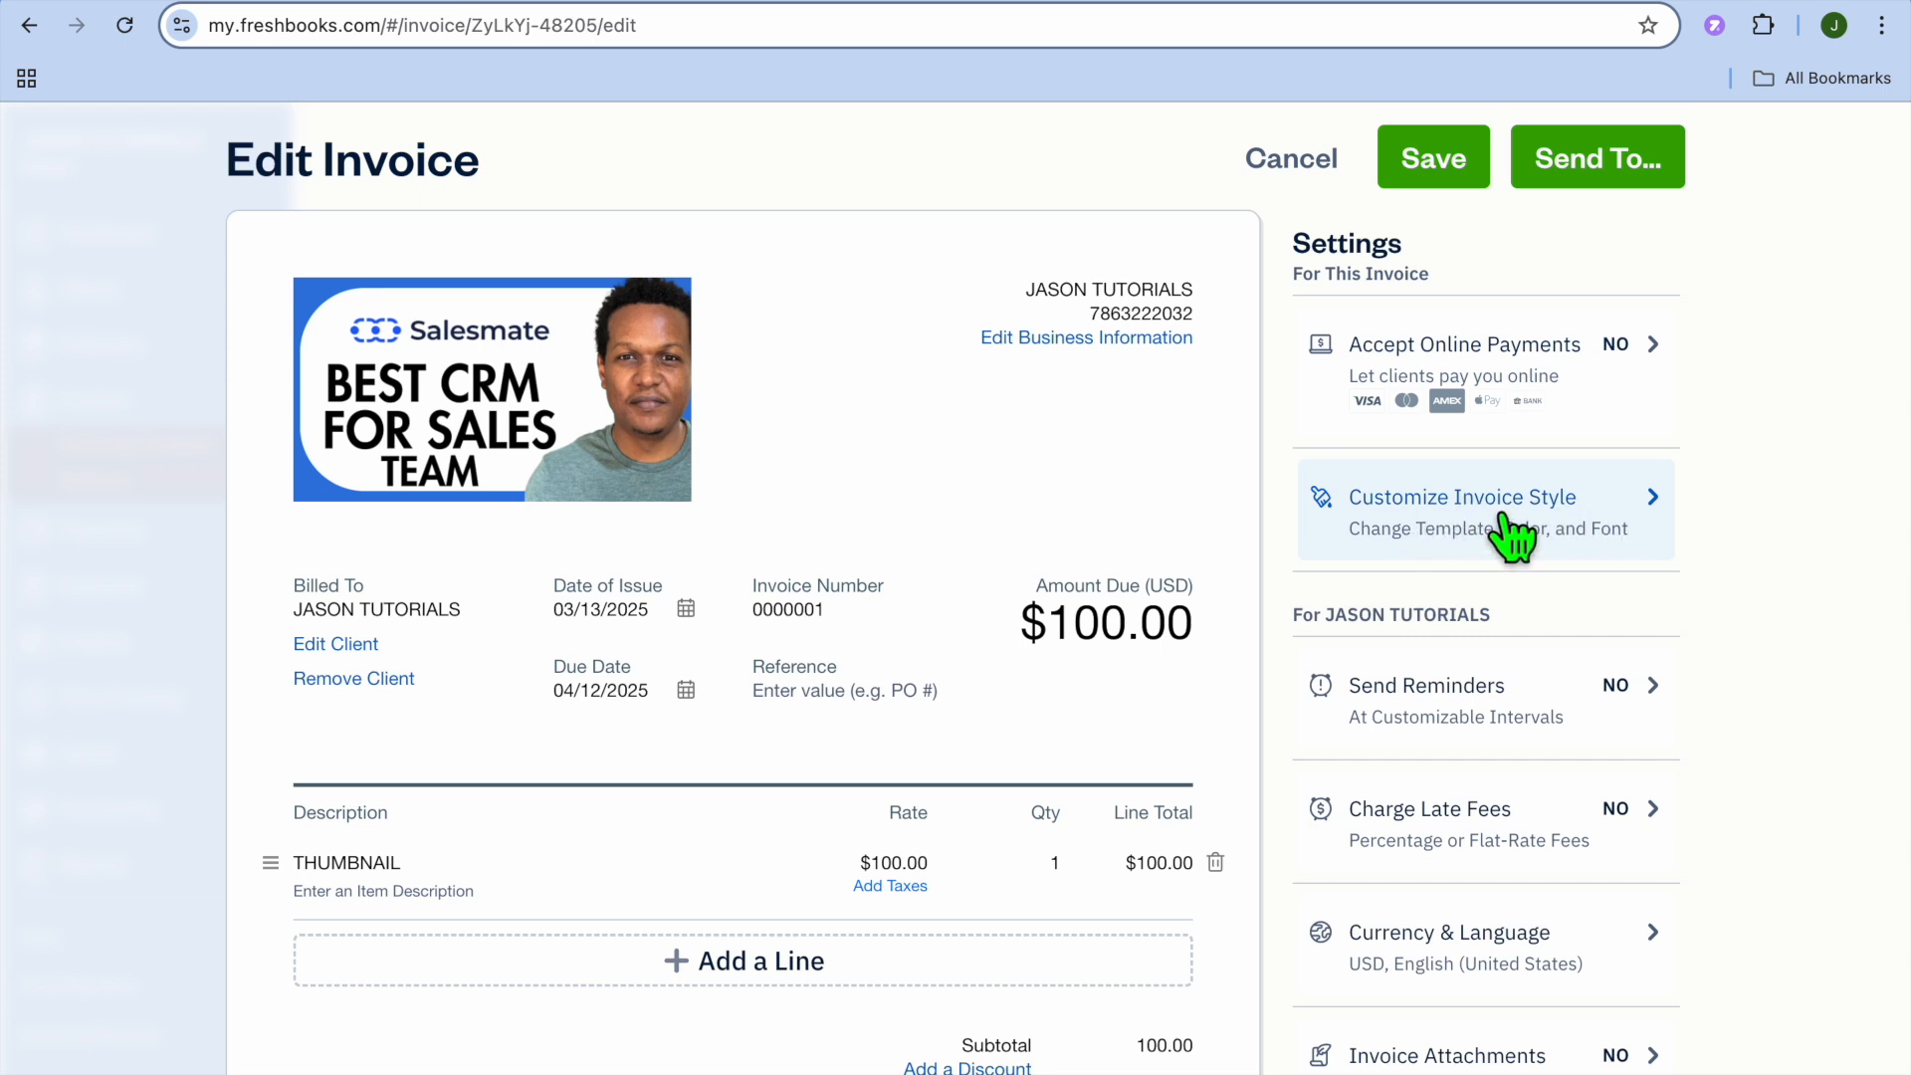
scroll(1514, 537, "down", 2)
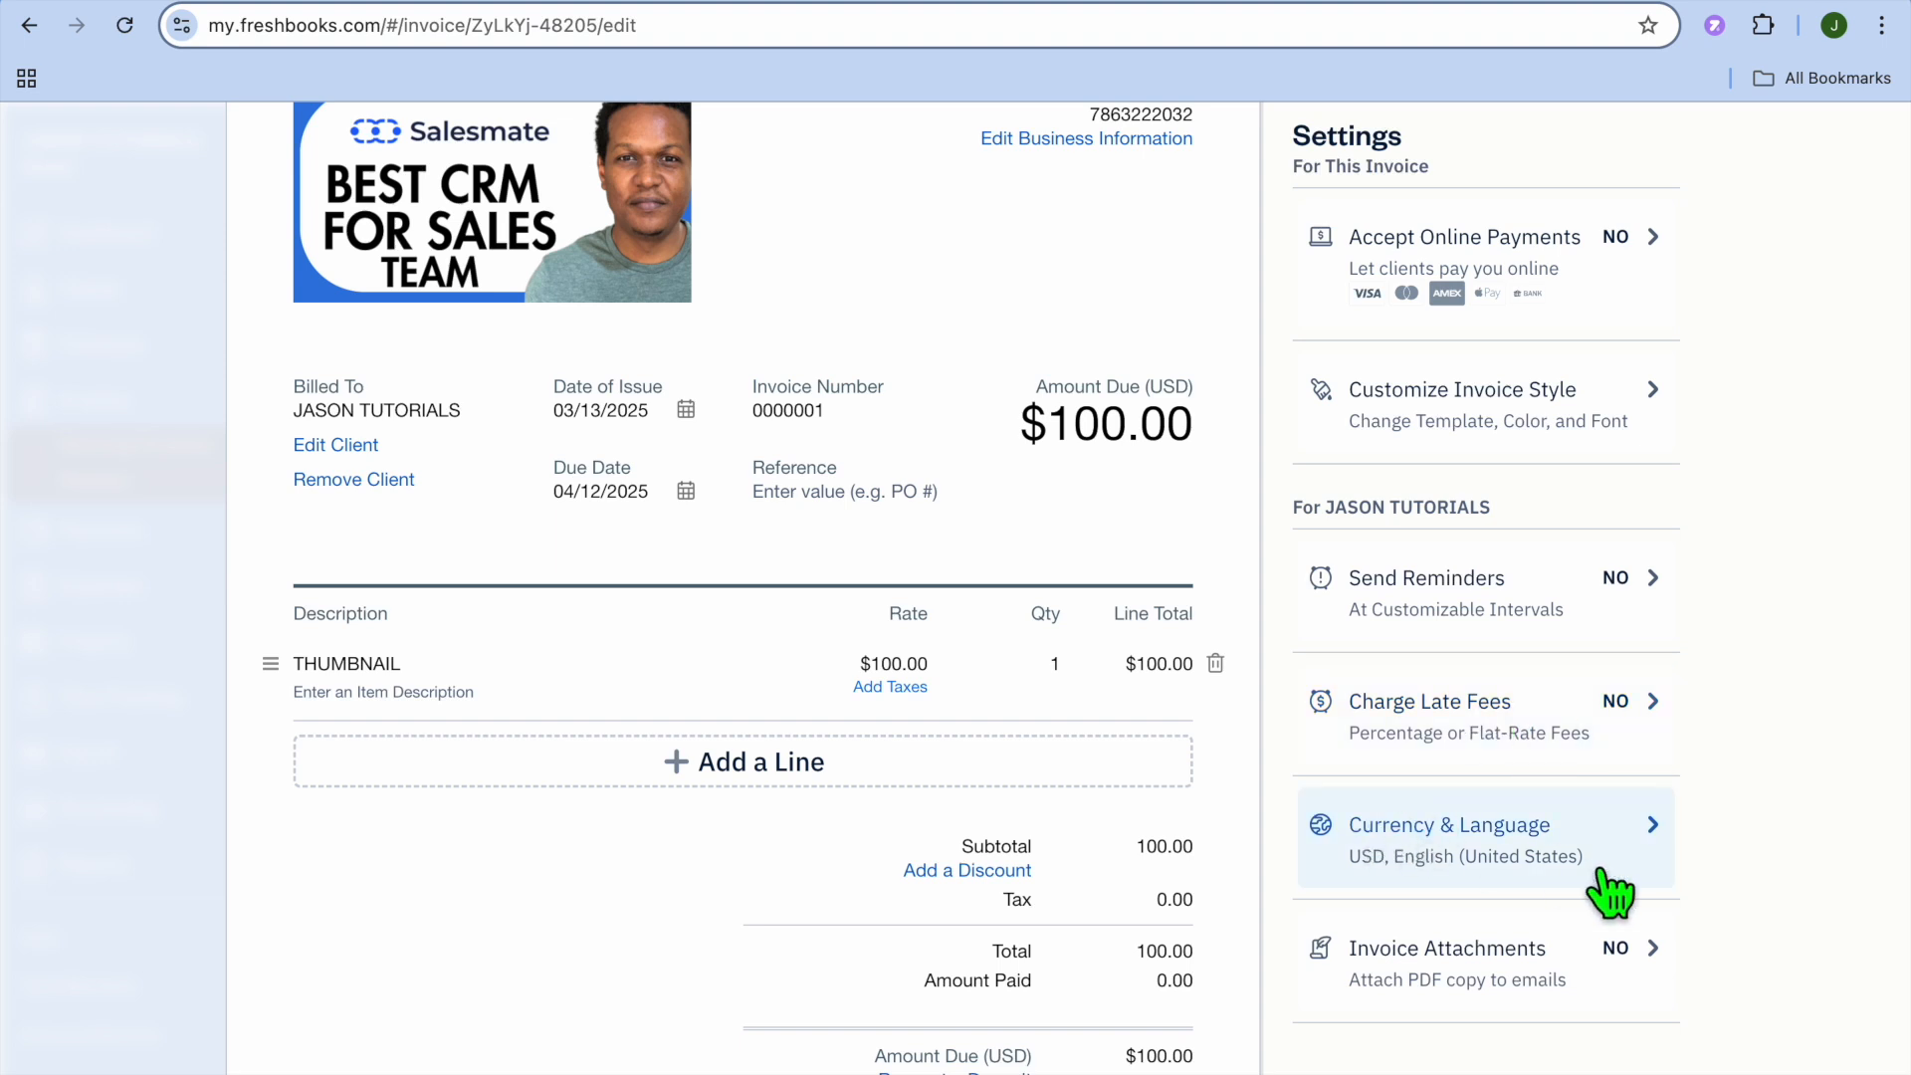
scroll(1610, 893, "up", 1)
scroll(1610, 893, "up", 1)
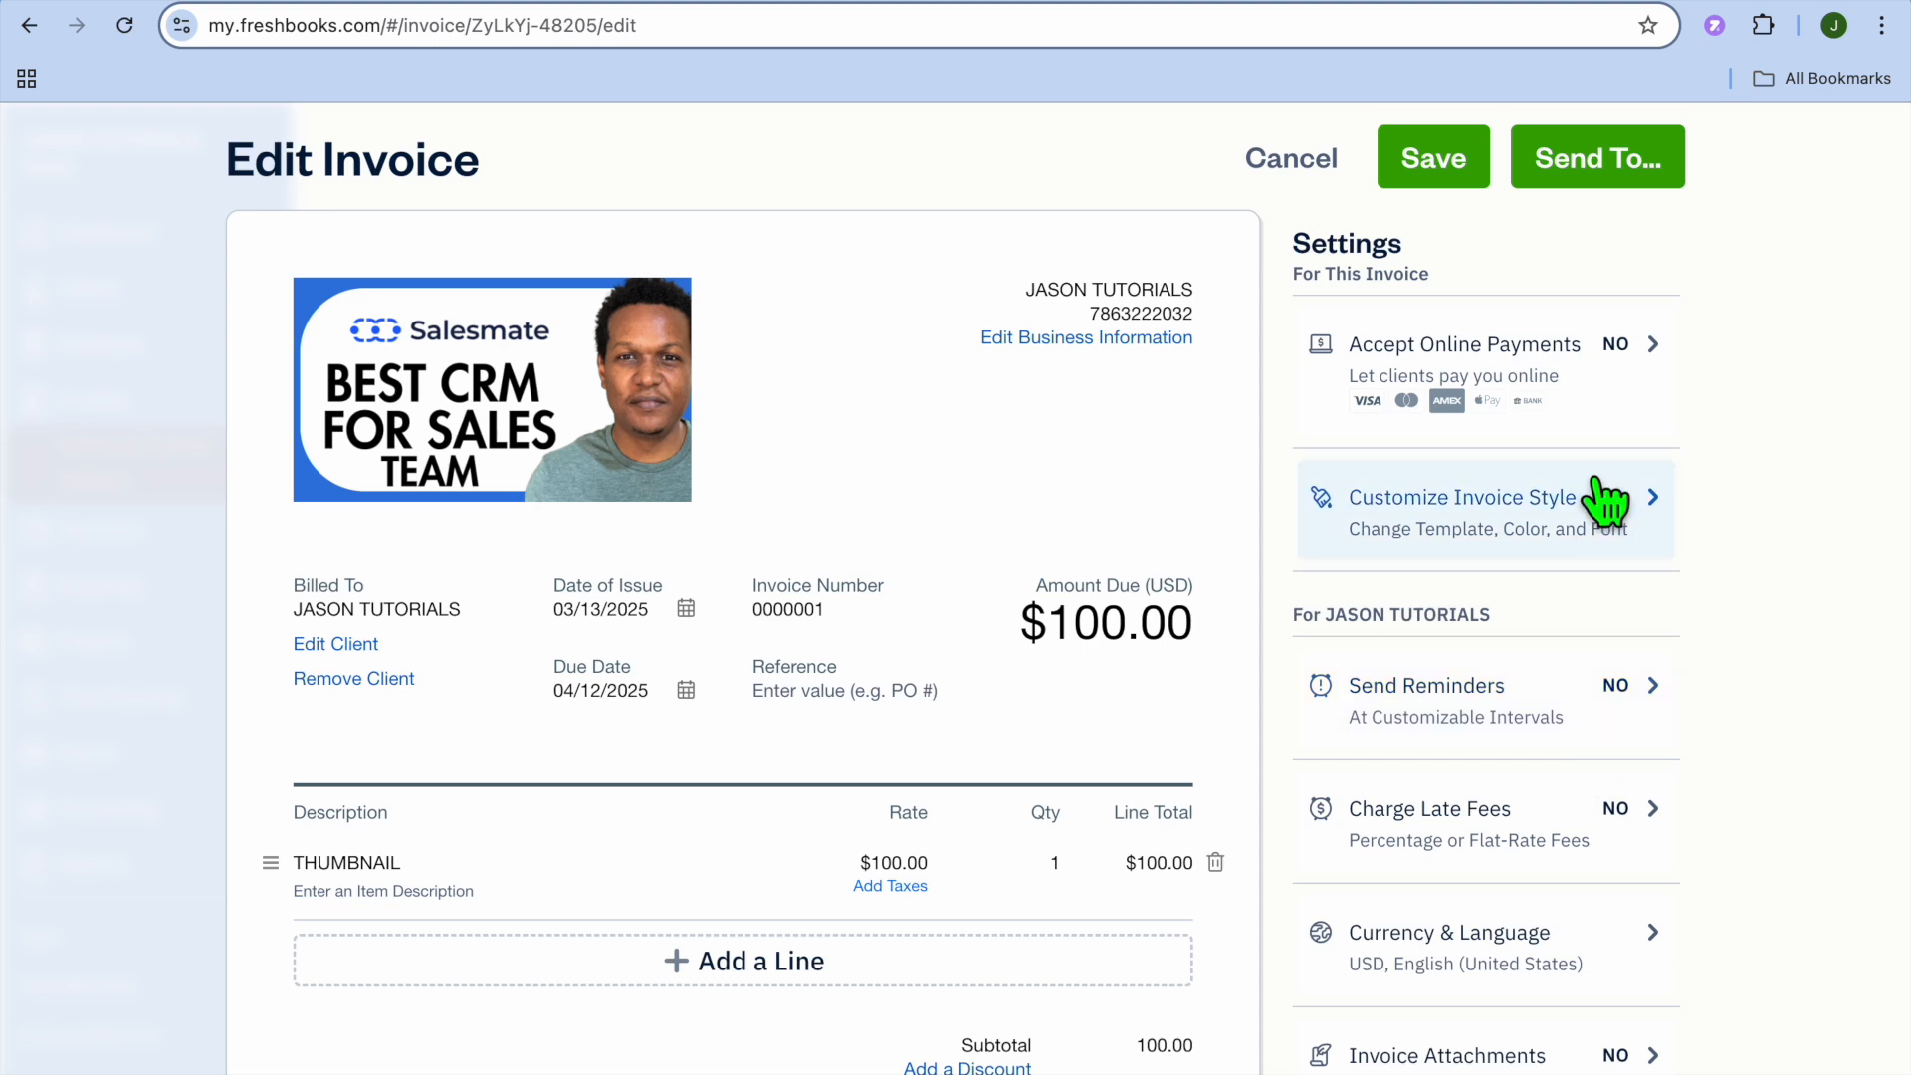
- Share the invoice via a link instead of email, marking the draft as sent
left_click(1590, 182)
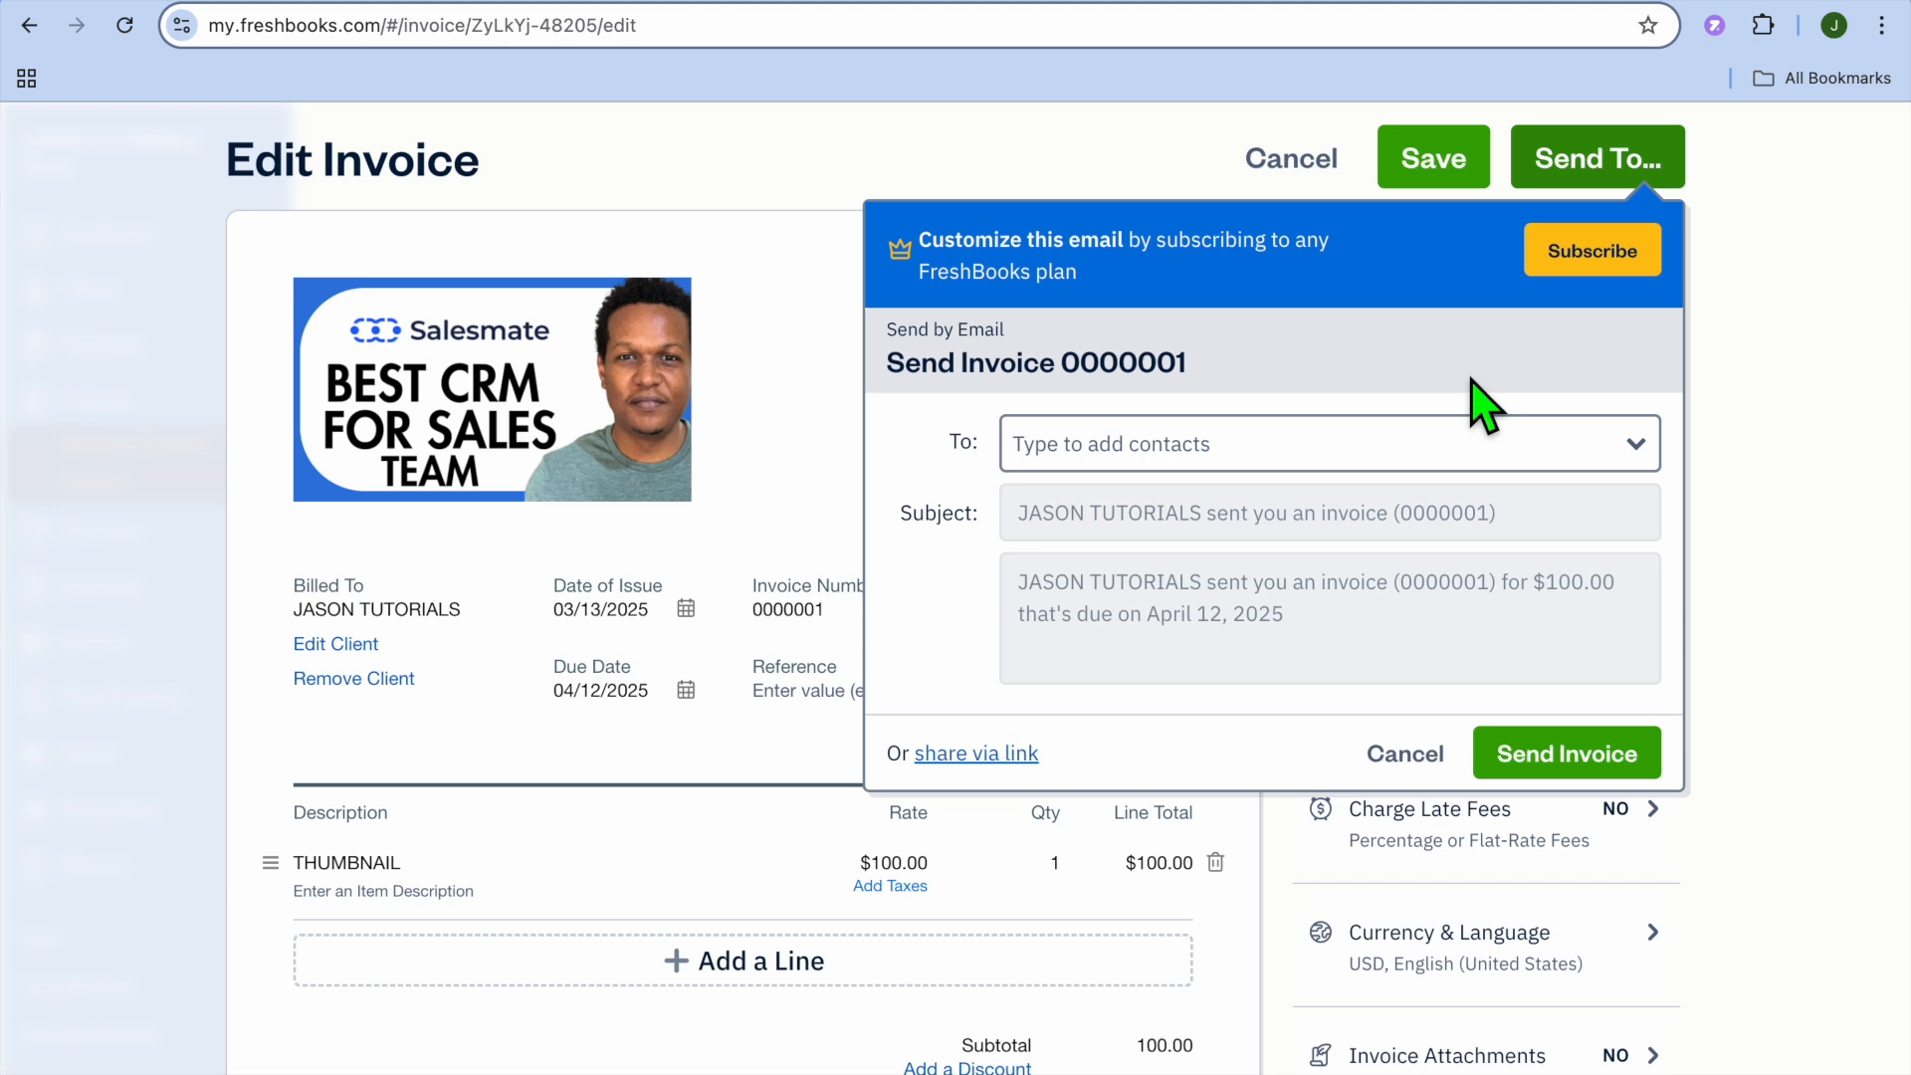
left_click(1374, 465)
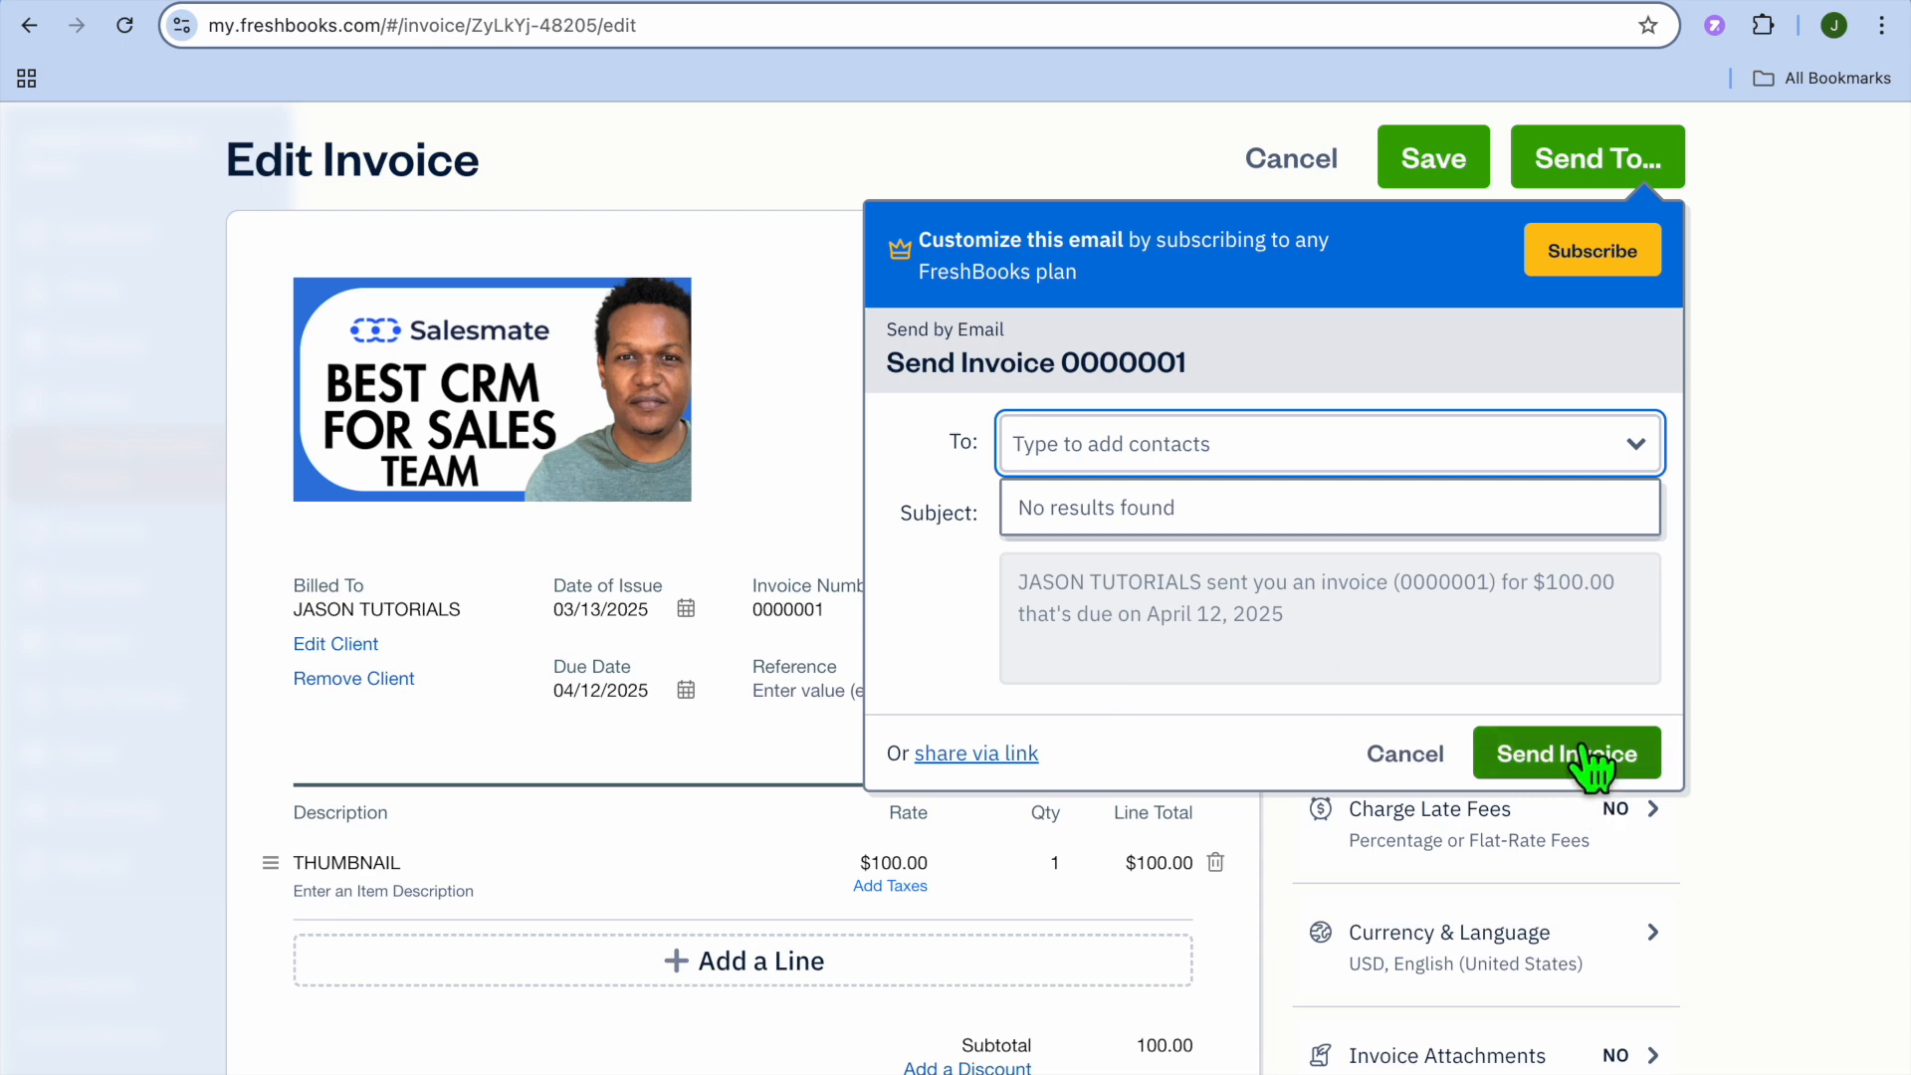
left_click(999, 753)
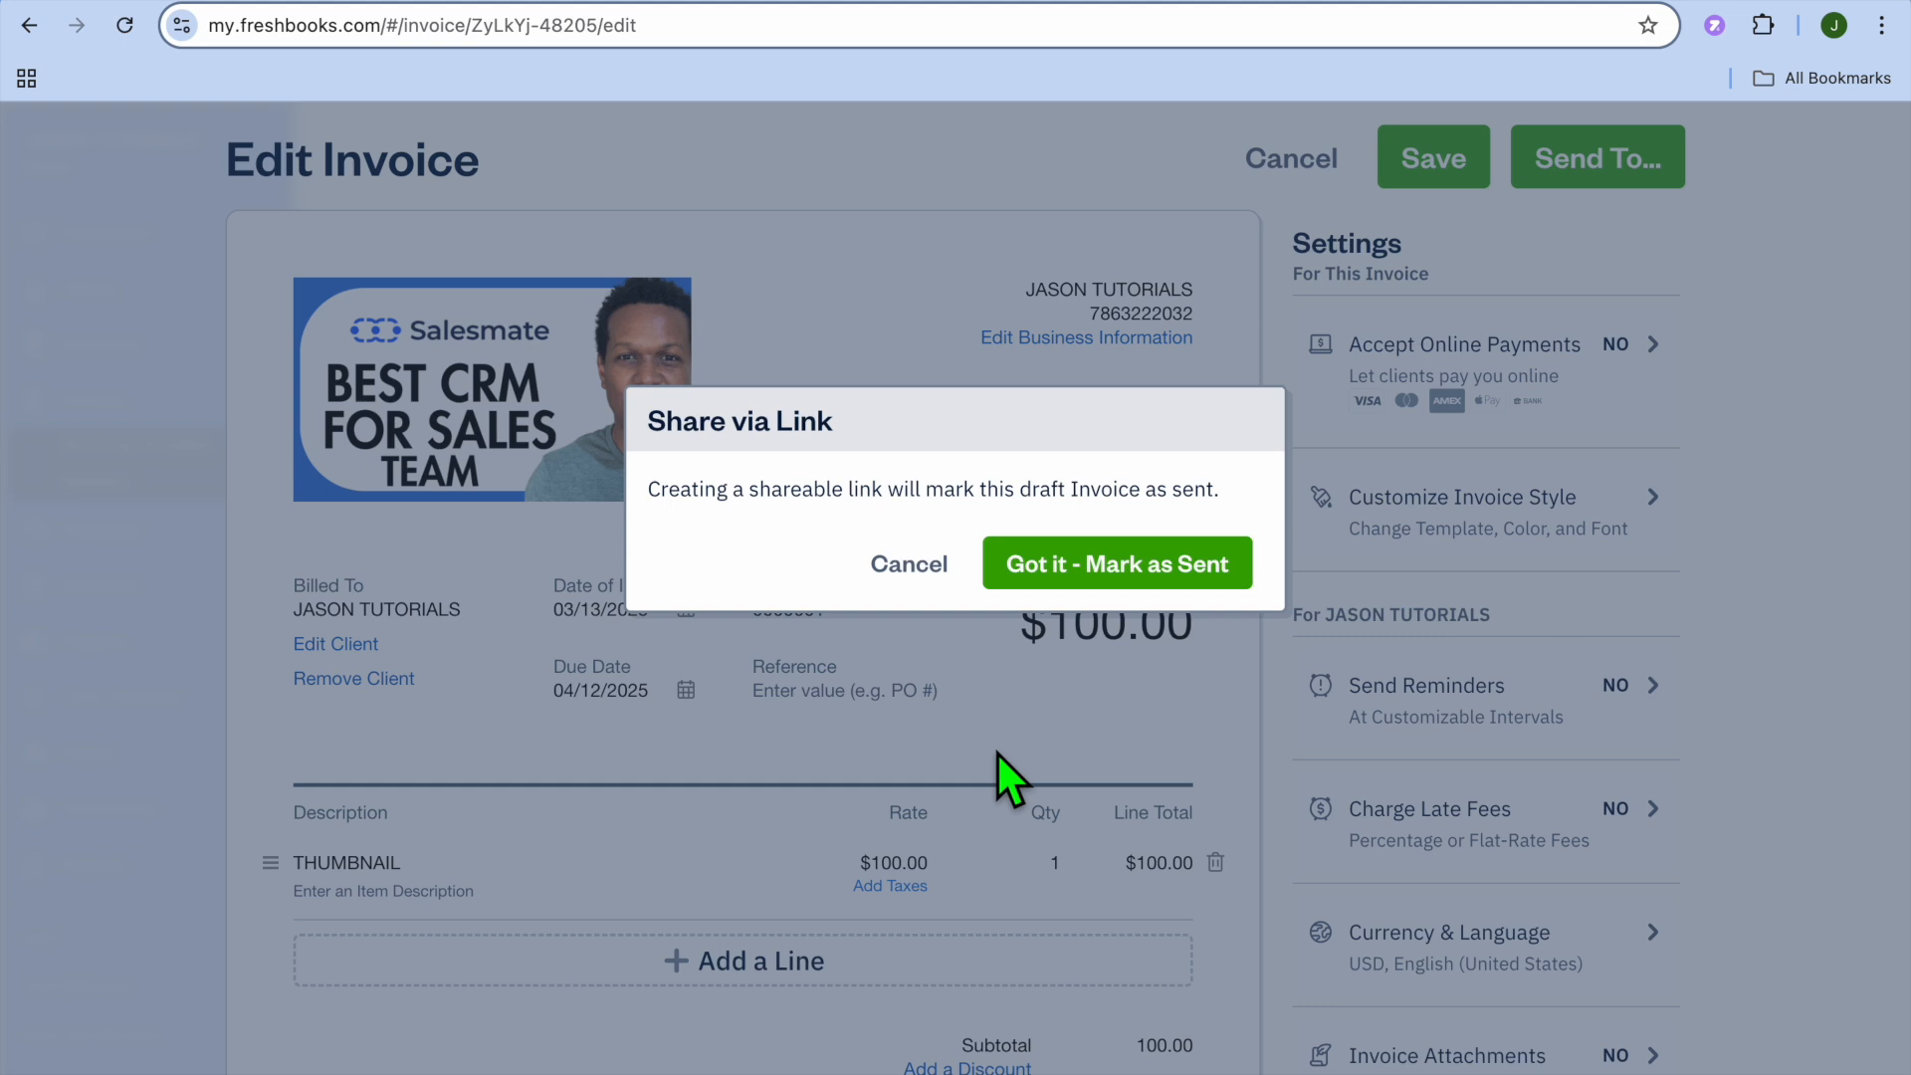
left_click(1108, 585)
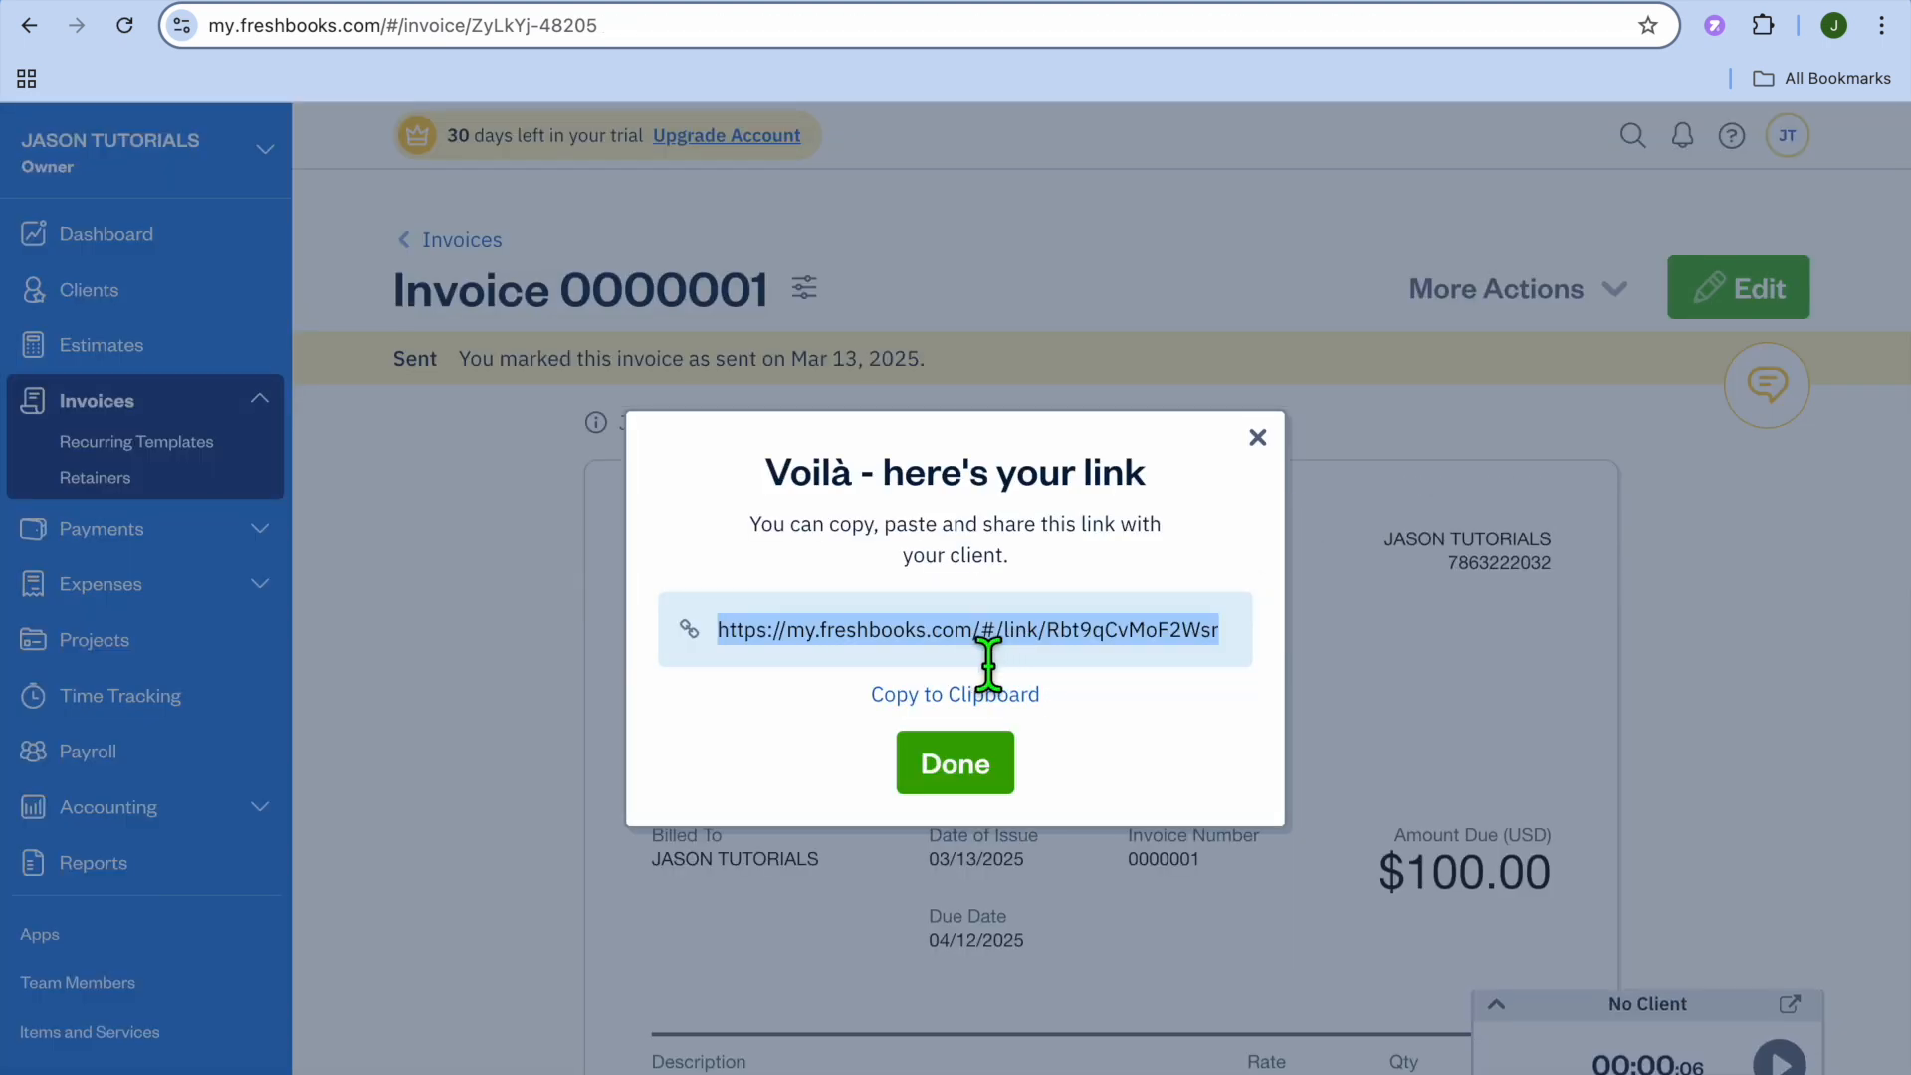
left_click(994, 764)
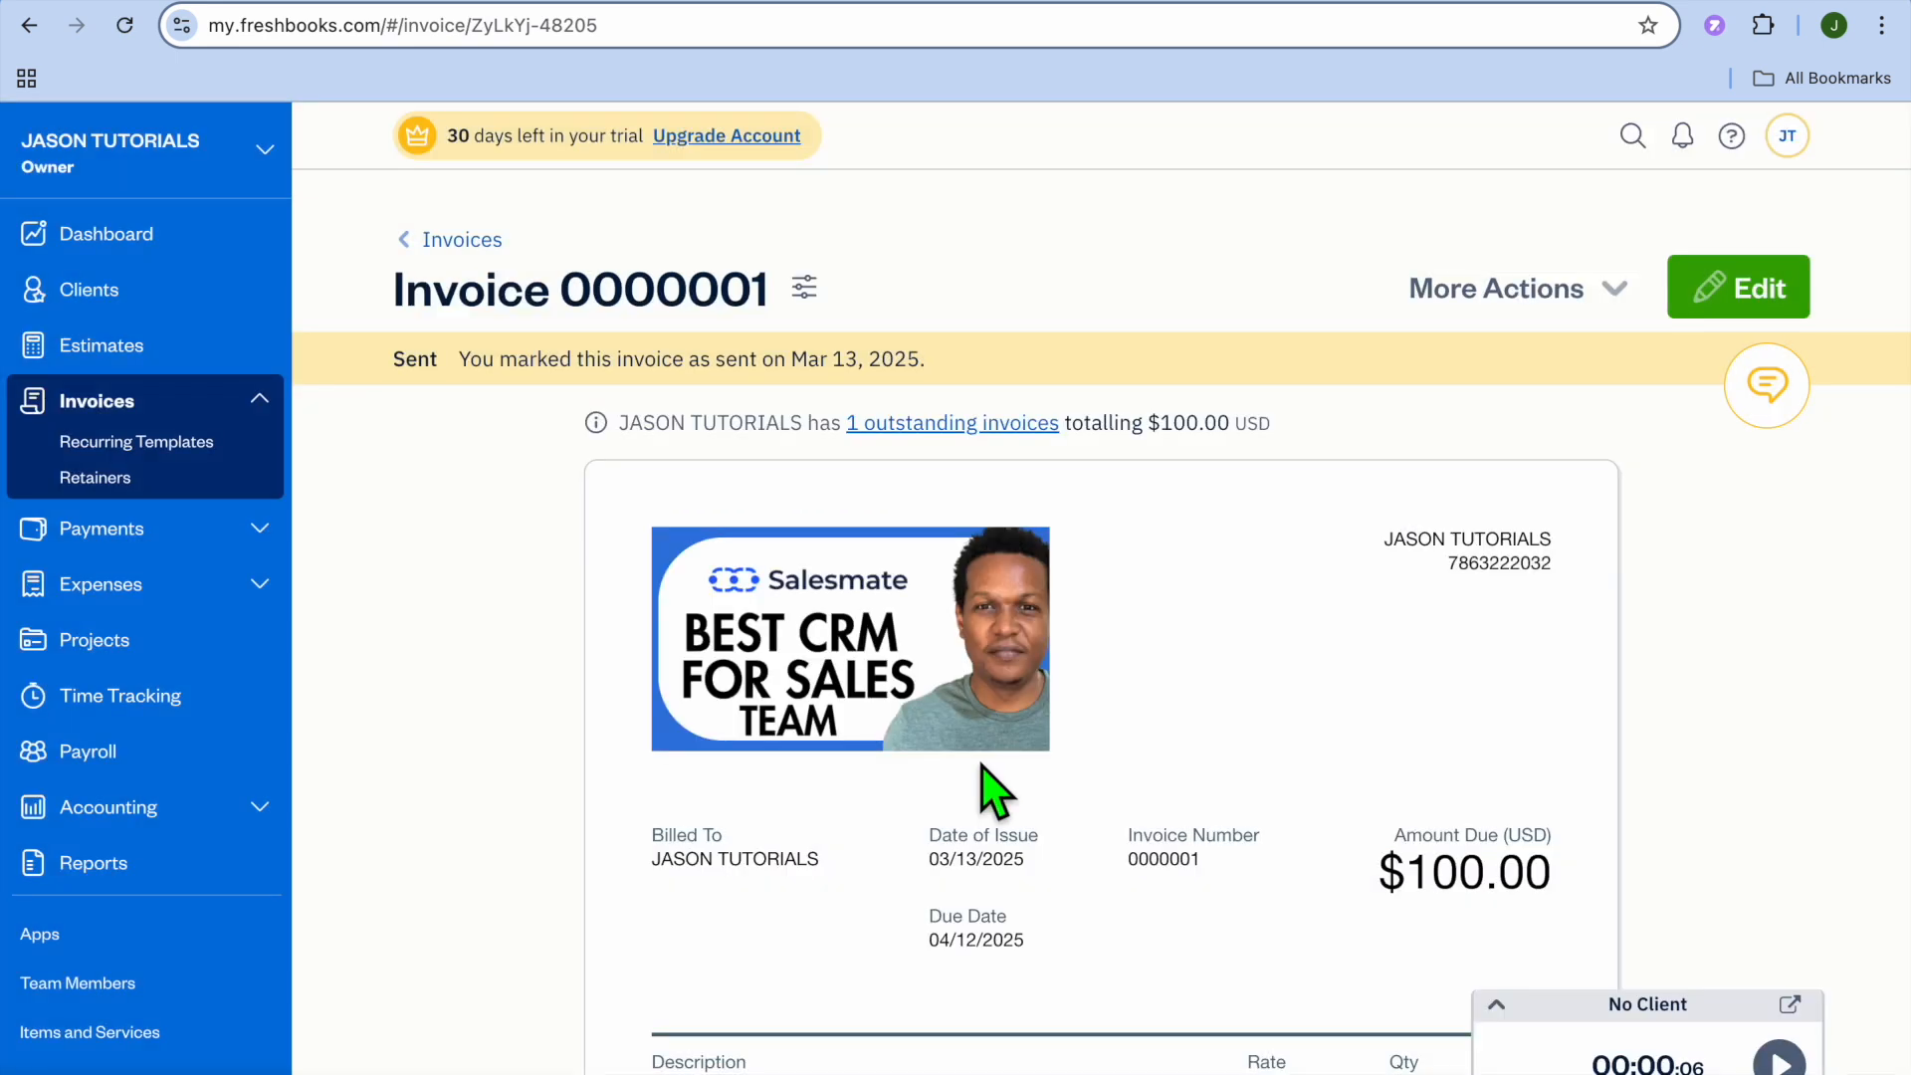